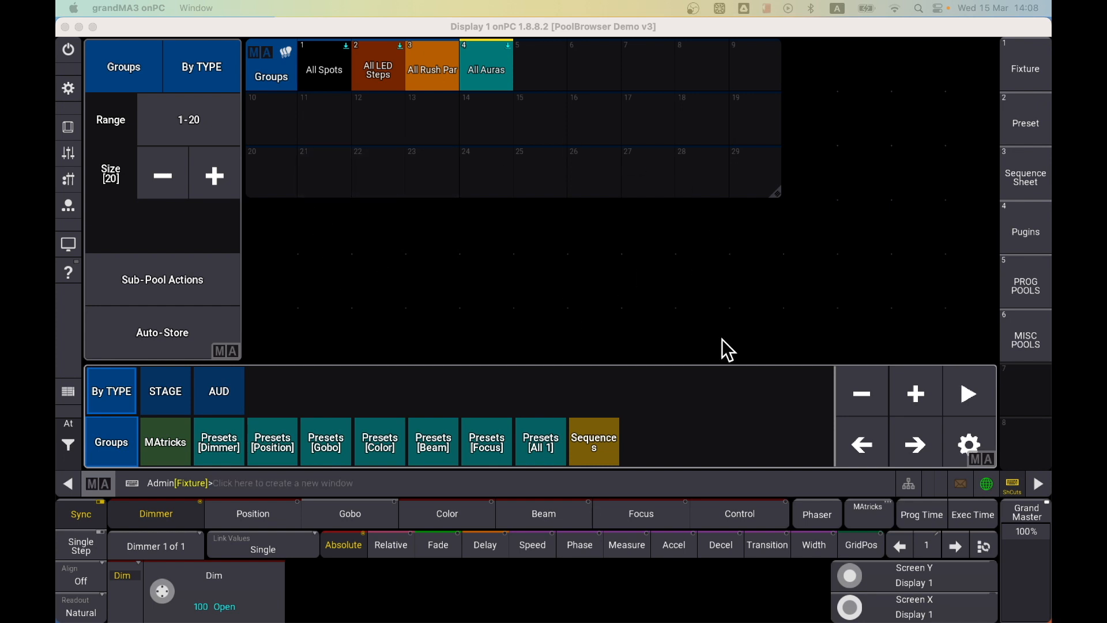
# Step: Look through the By TYPE, STAGE and AUD sub-pools of Groups and the MAtricks pool in the PROG POOLS view
pyautogui.click(1030, 290)
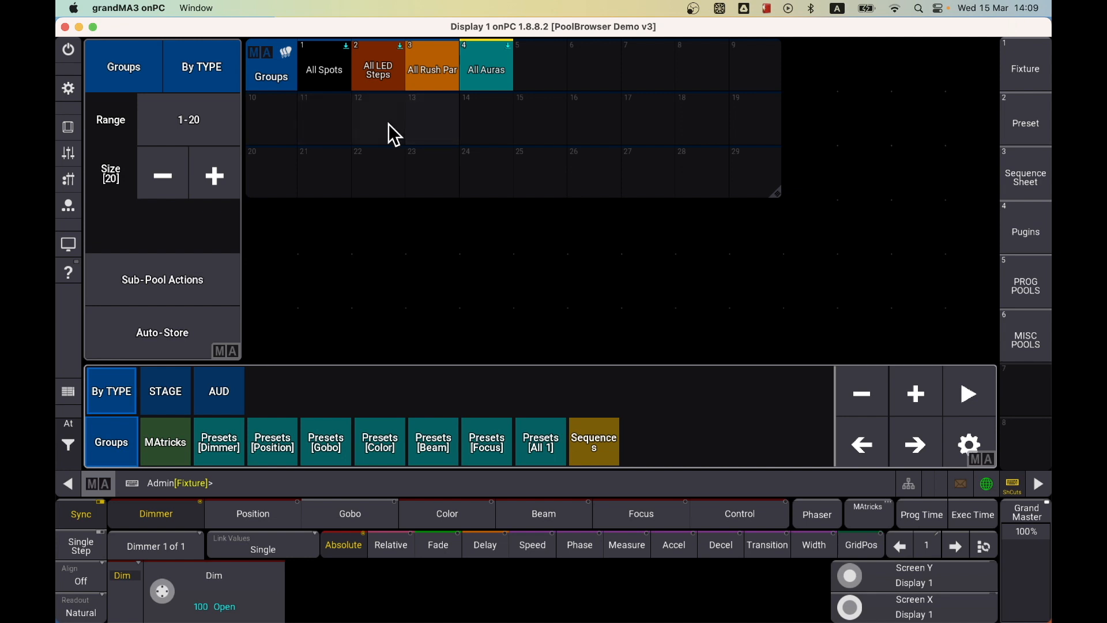
pyautogui.click(313, 102)
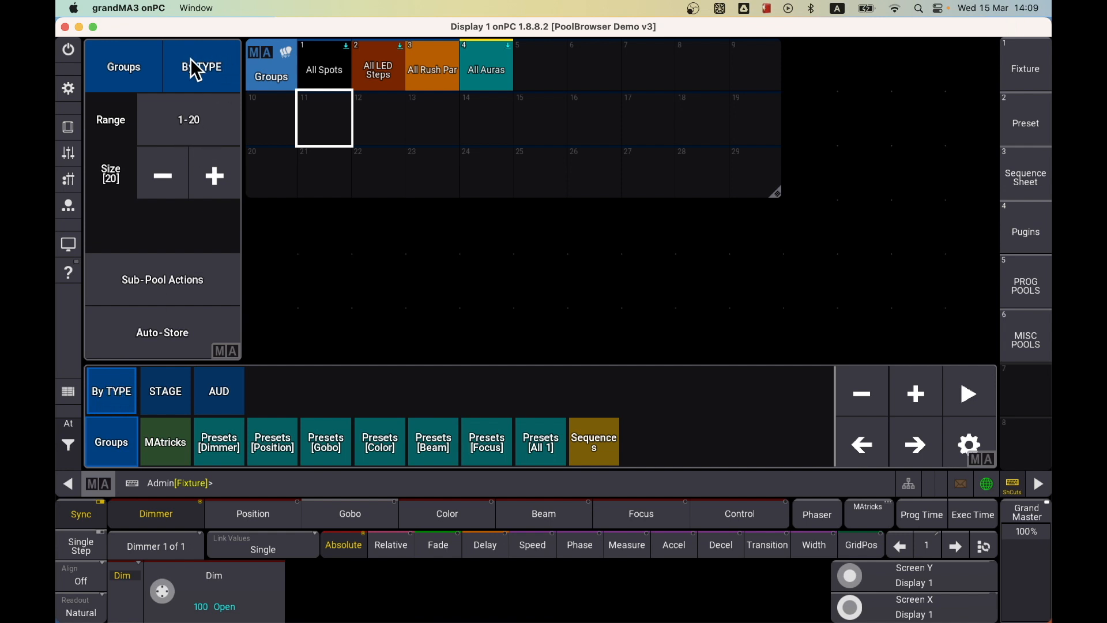
pyautogui.click(173, 387)
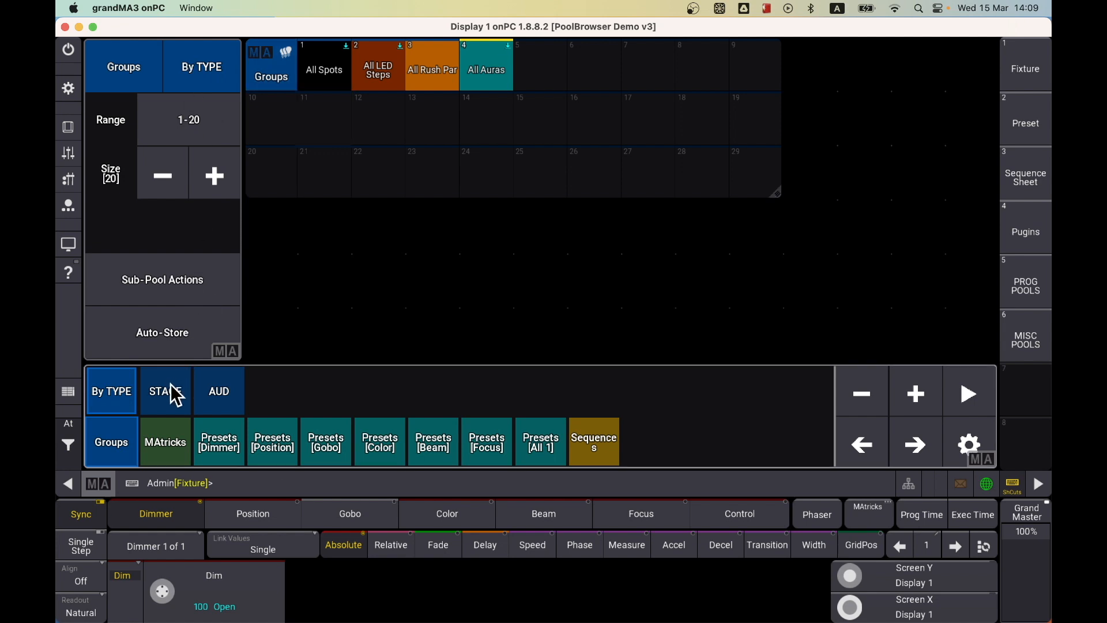
pyautogui.click(212, 392)
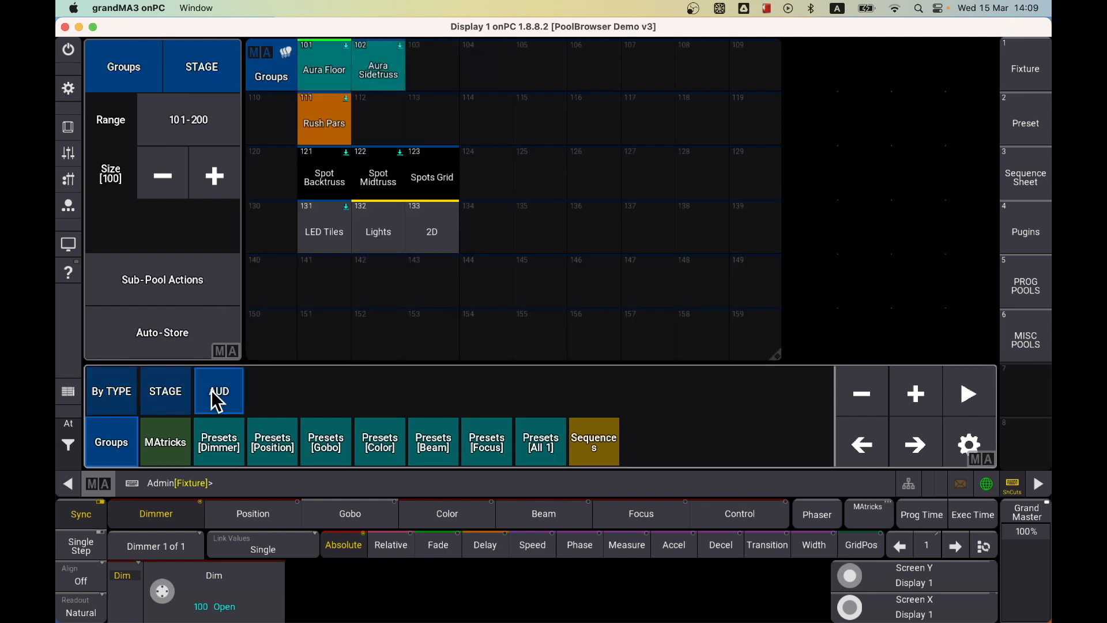
pyautogui.click(168, 389)
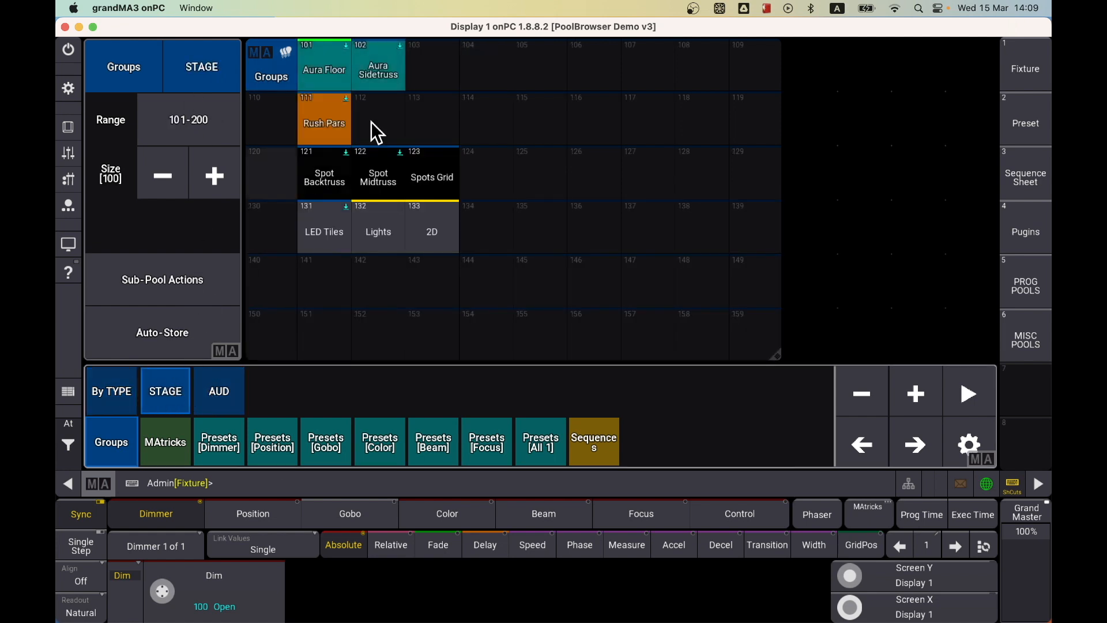
pyautogui.click(398, 60)
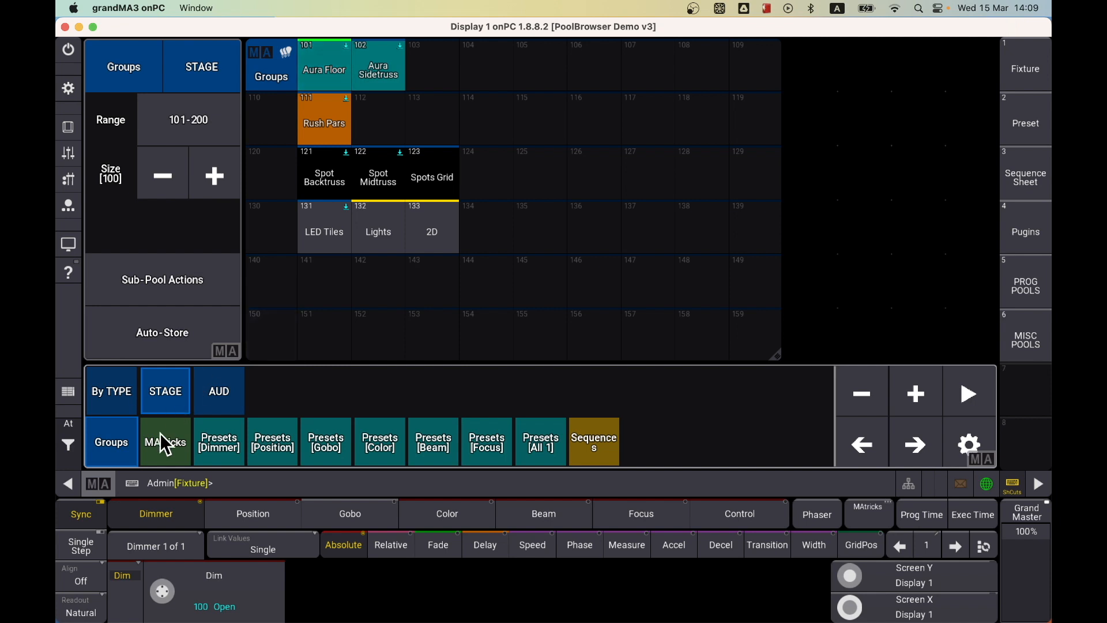
pyautogui.click(166, 449)
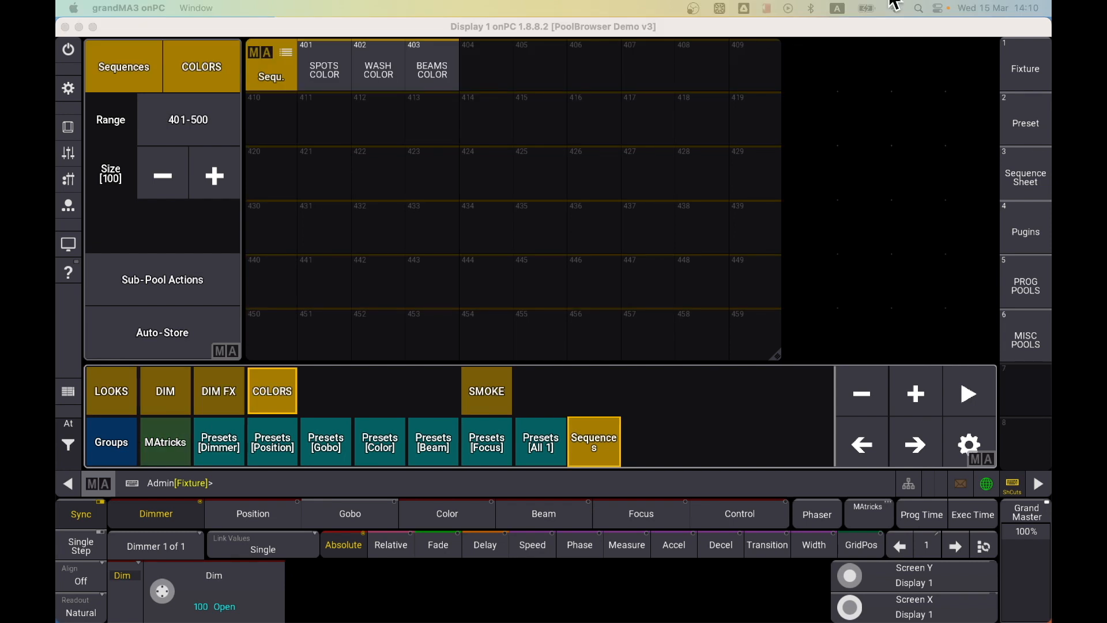
# Step: Examine the Macros, Views, Layouts and Appearances pools in the MISC POOLS view, including their Pool Browser v1_0_3 sub-pools
pyautogui.click(1024, 341)
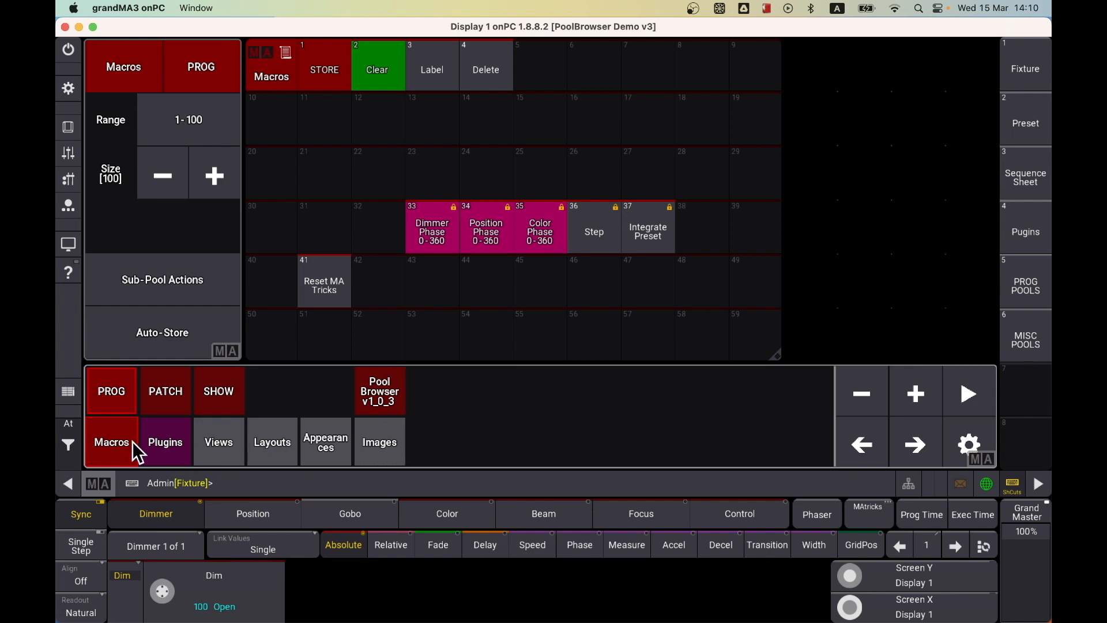
pyautogui.click(232, 449)
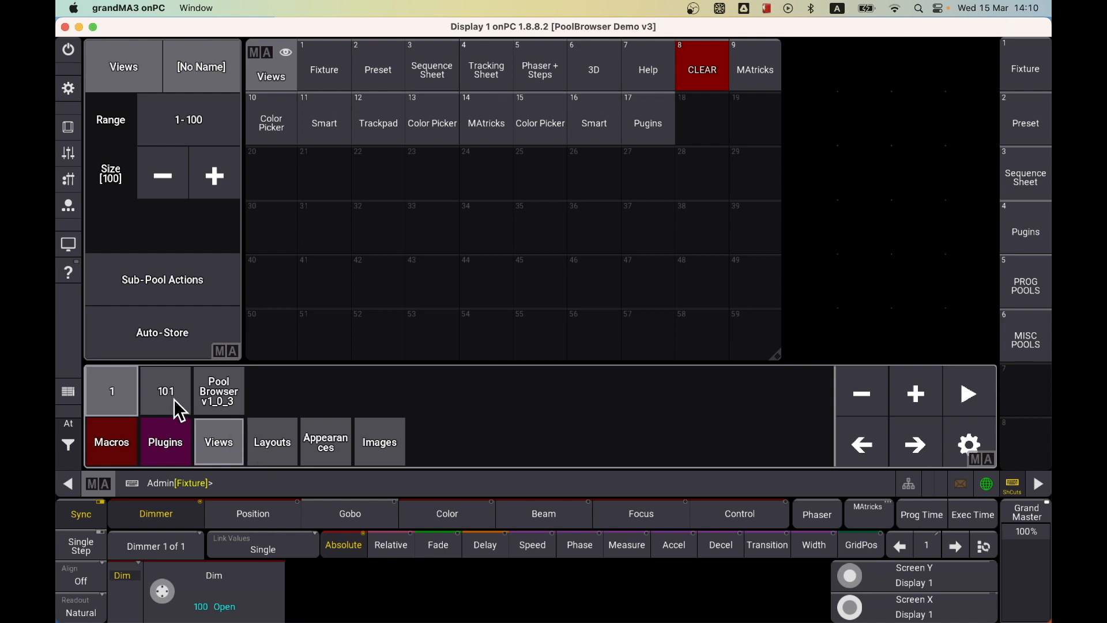
pyautogui.click(271, 441)
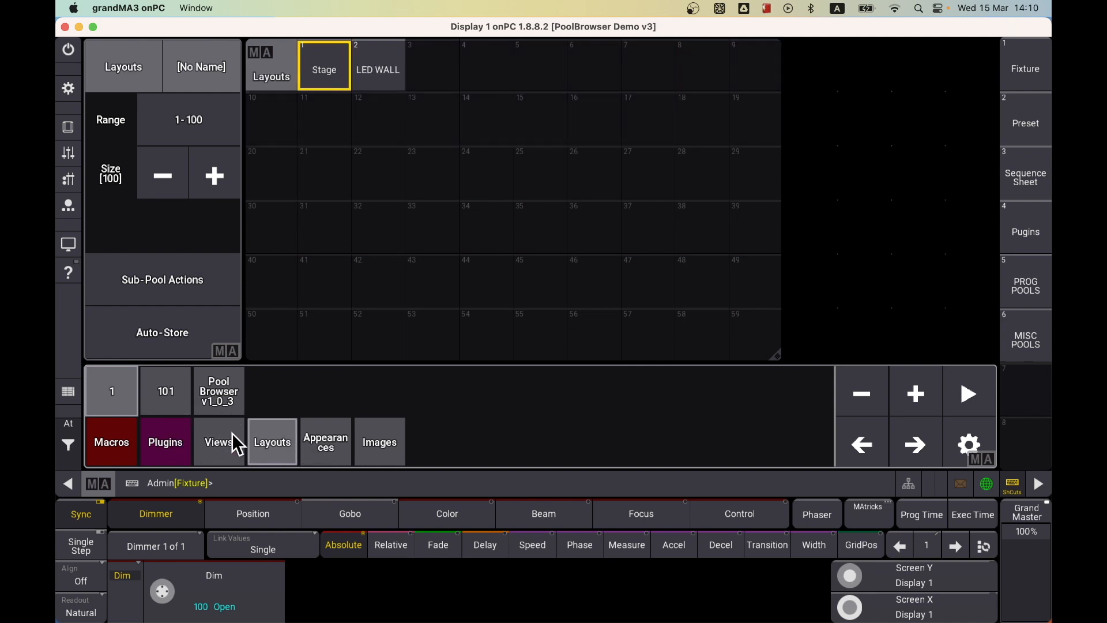
pyautogui.click(105, 434)
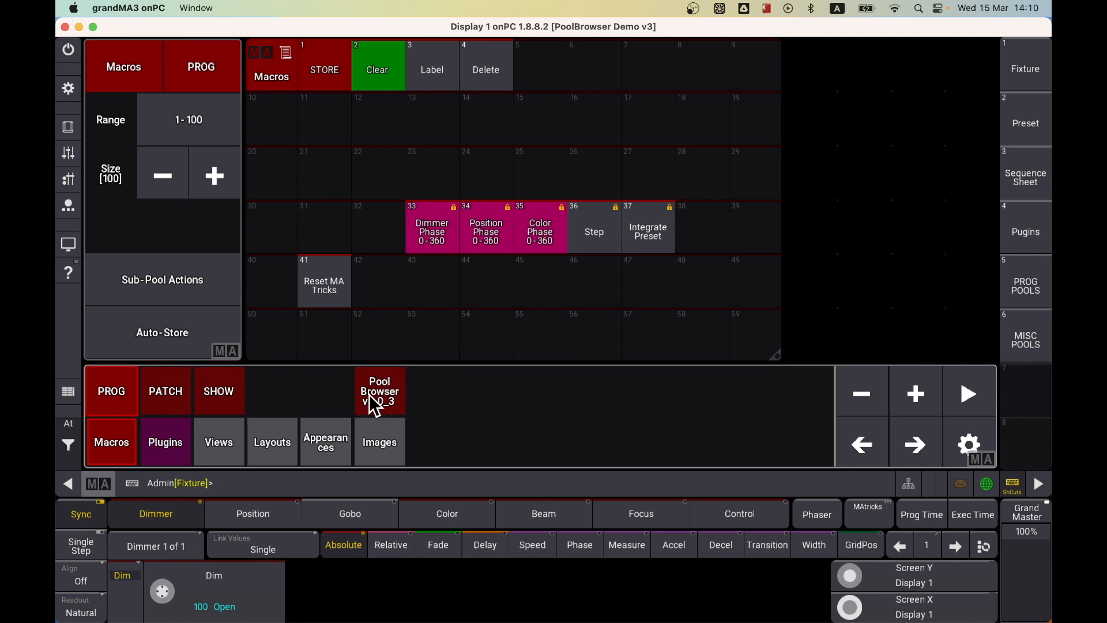
pyautogui.click(273, 450)
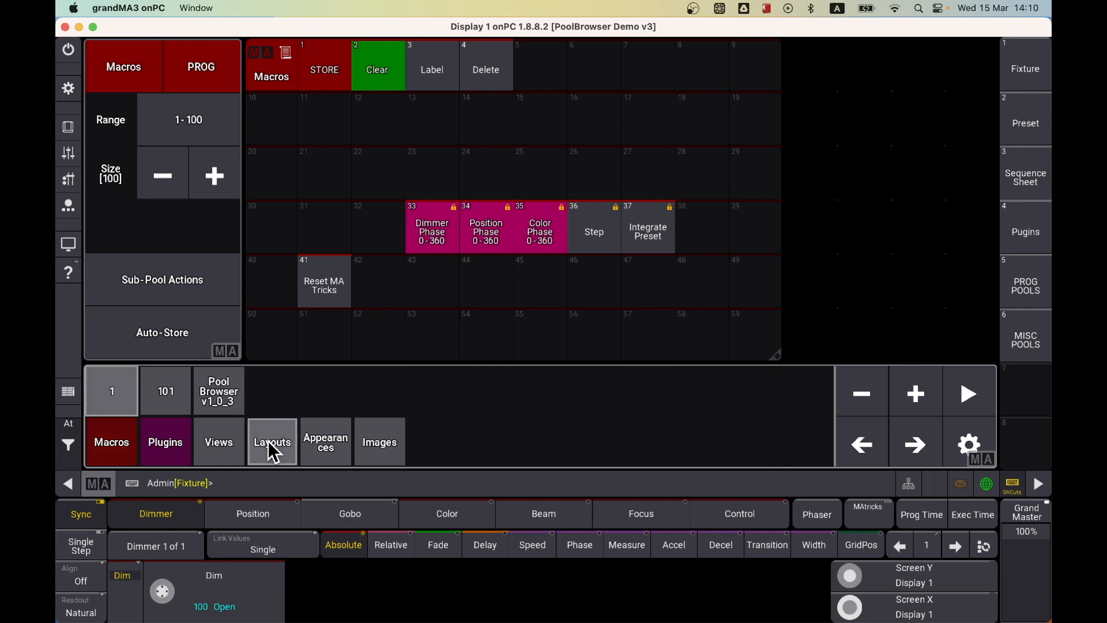
pyautogui.click(224, 402)
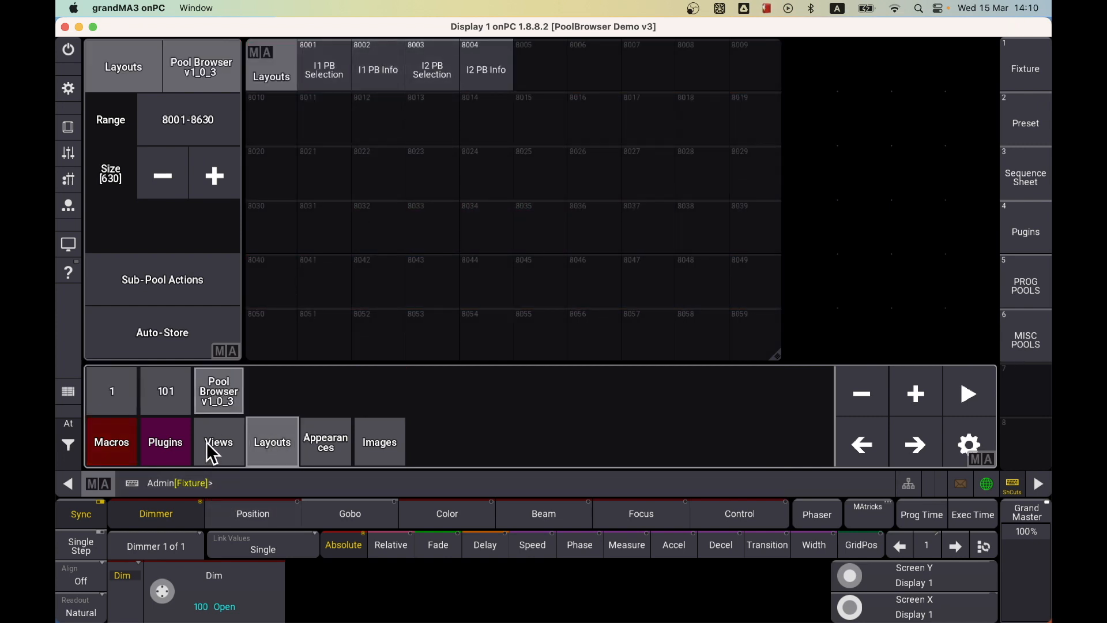
pyautogui.click(334, 452)
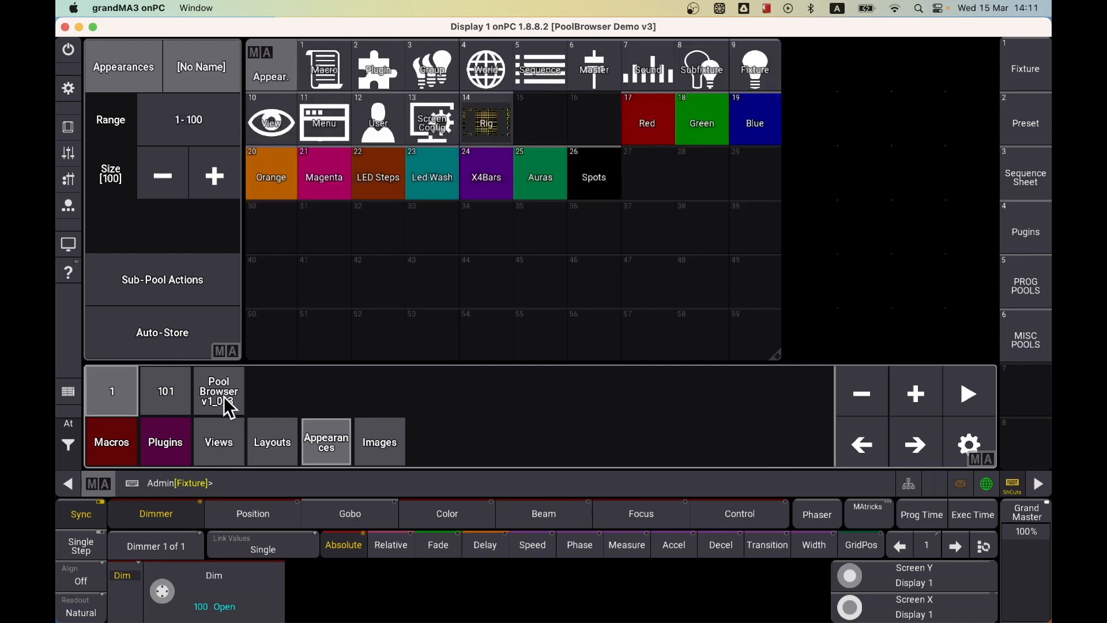
pyautogui.click(226, 399)
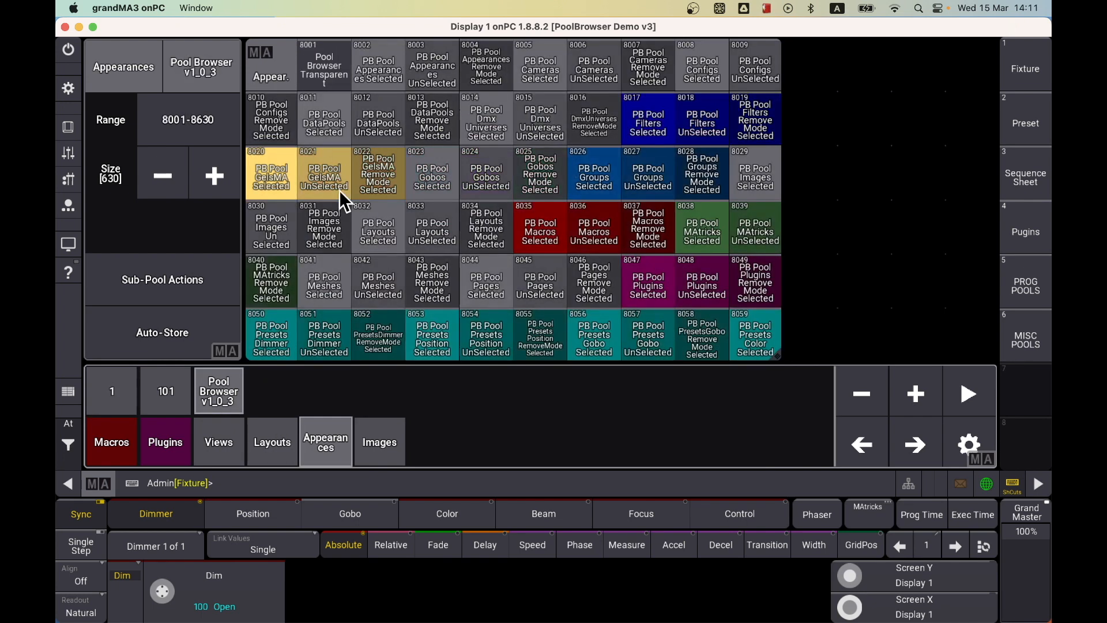
pyautogui.click(105, 444)
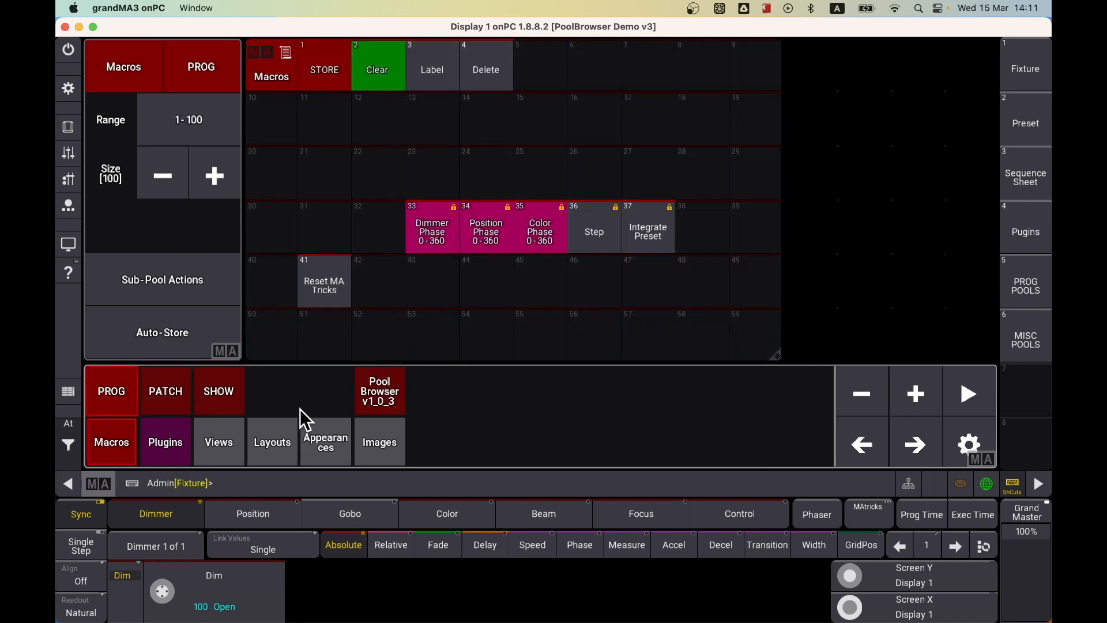
pyautogui.click(388, 398)
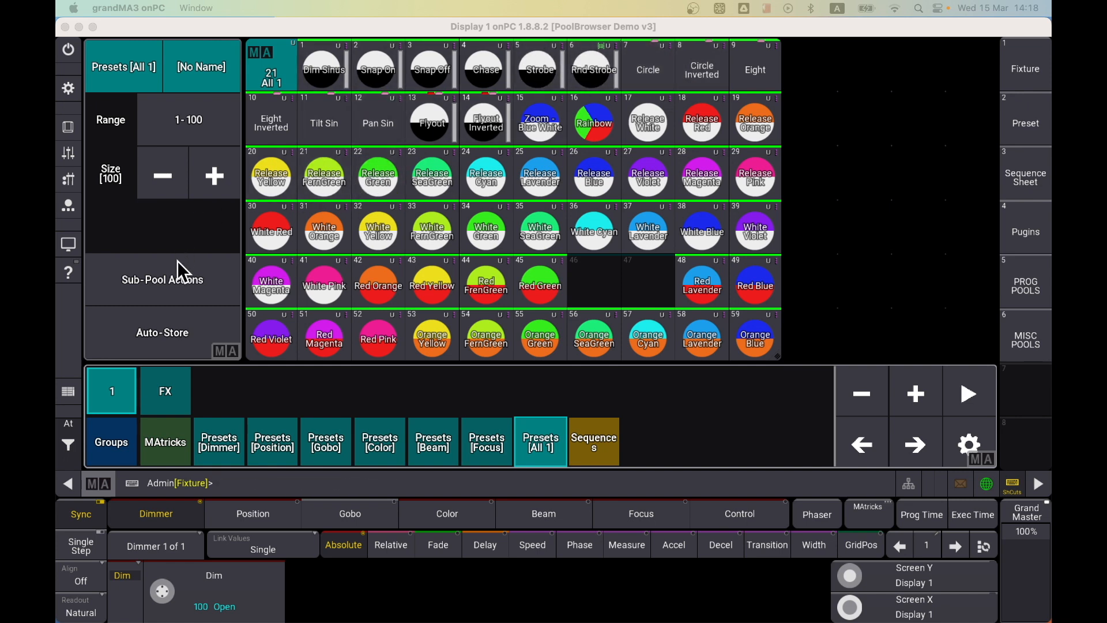
# Step: Split the 1-100 sub-pool of Presets [All 1] at index 7 and again at index 15
pyautogui.click(178, 276)
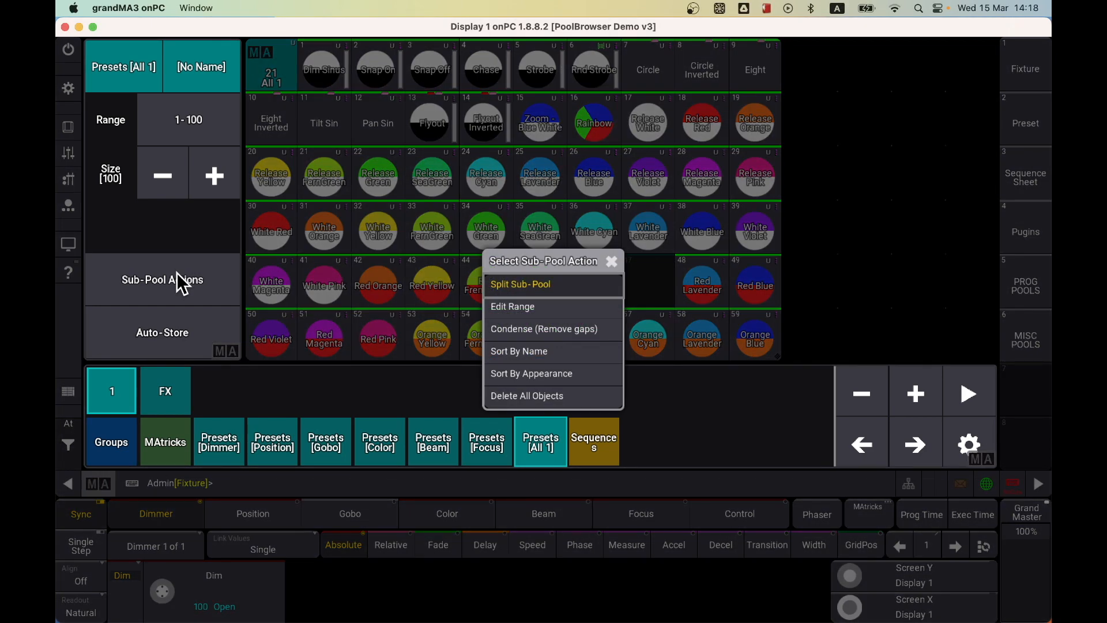
pyautogui.click(521, 285)
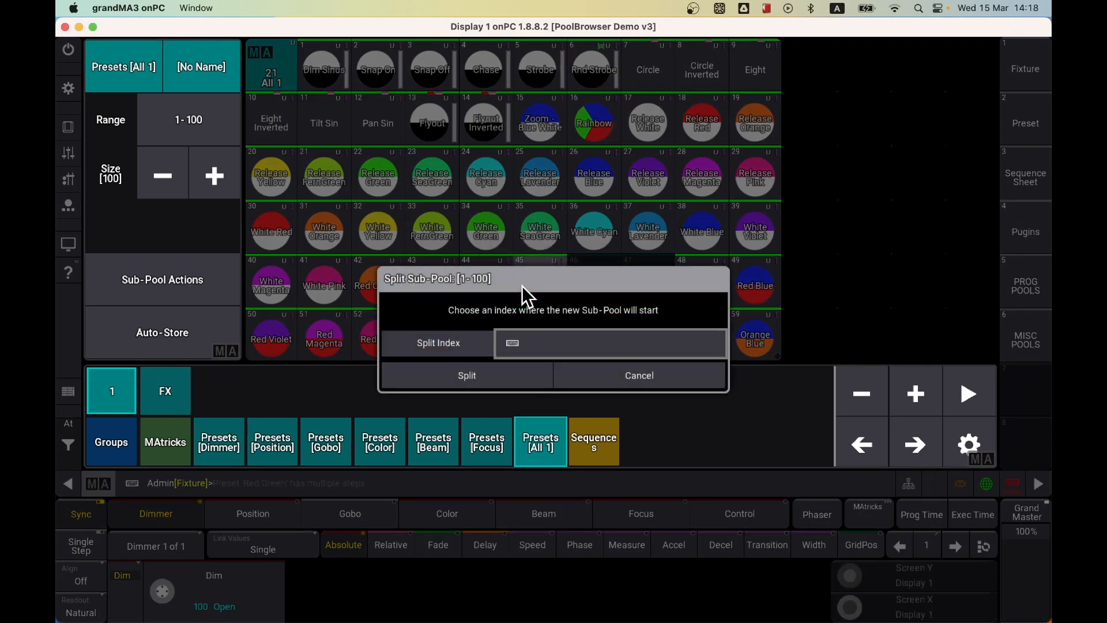
pyautogui.write('7')
pyautogui.press('Return')
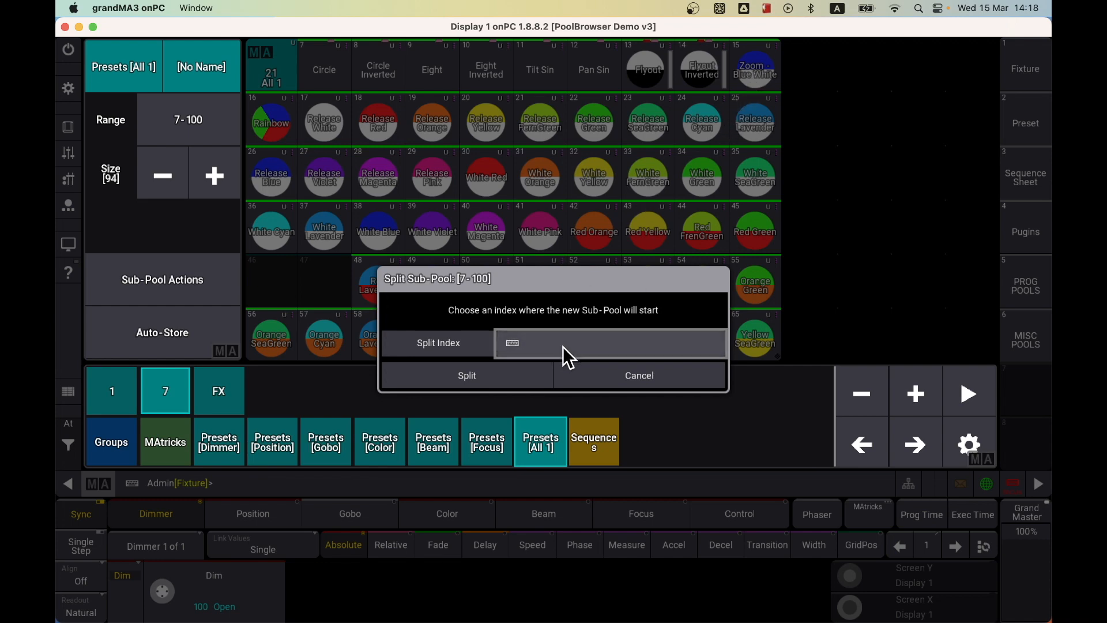
pyautogui.press('Return')
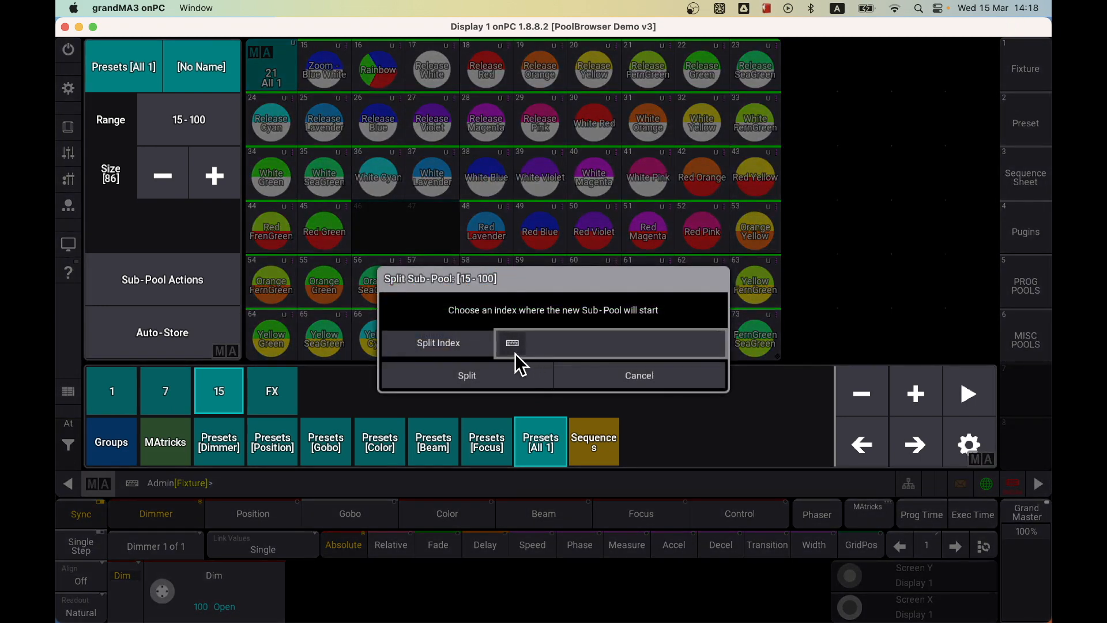
pyautogui.click(589, 369)
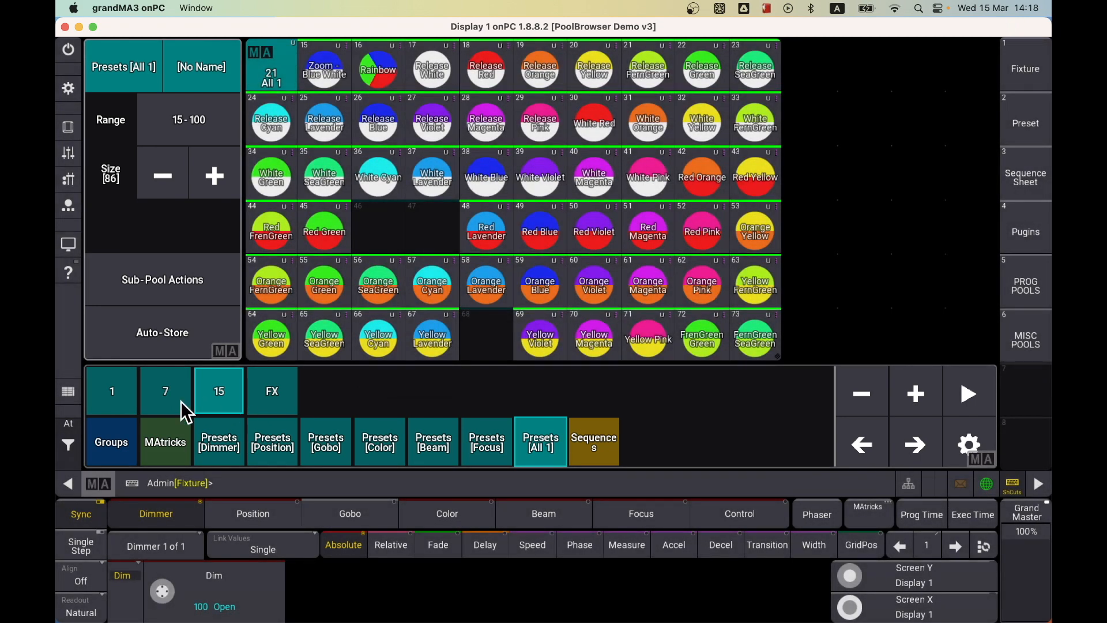
# Step: Name the All 1 preset sub-pool with range 1-6 DIM
pyautogui.click(107, 397)
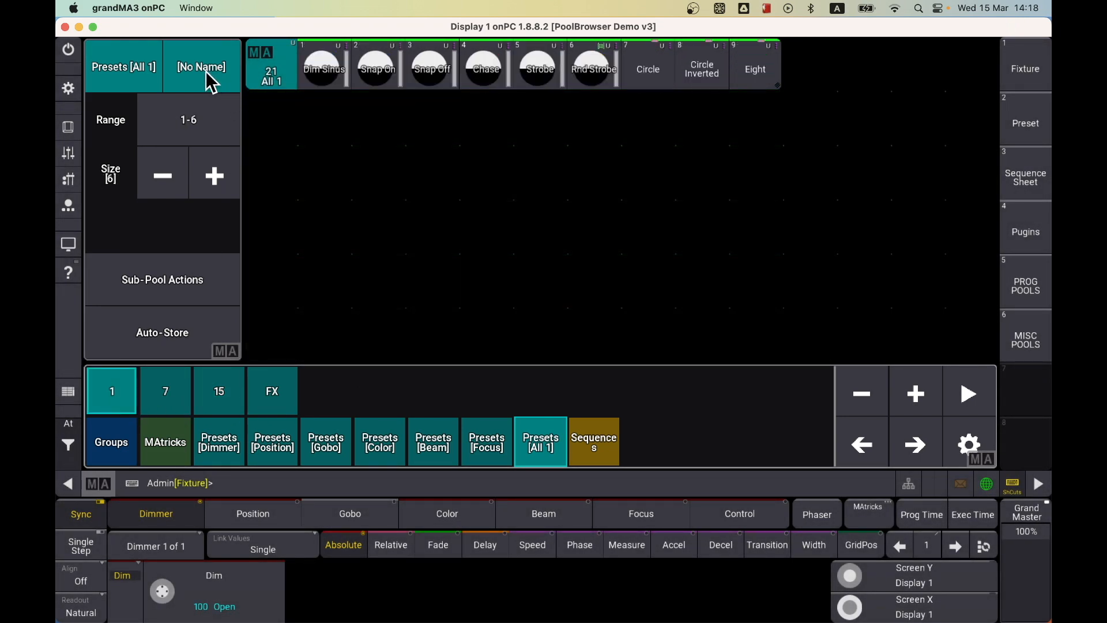
pyautogui.click(205, 74)
pyautogui.write('DIM')
pyautogui.press('Return')
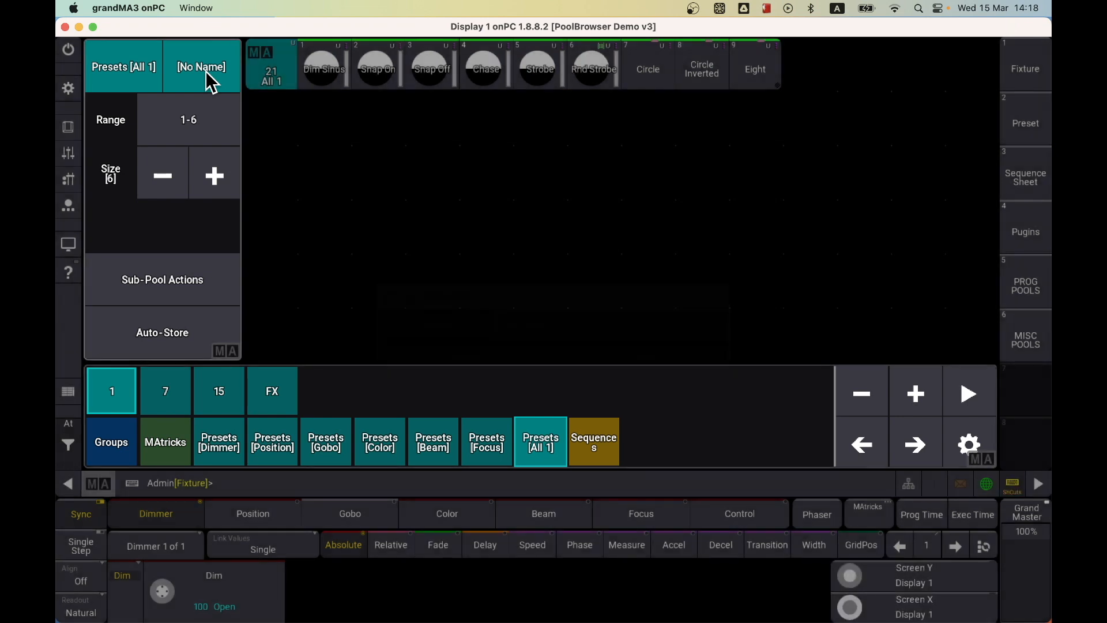
# Step: Name the All 1 preset sub-pool with range 7-14 POS
pyautogui.click(162, 396)
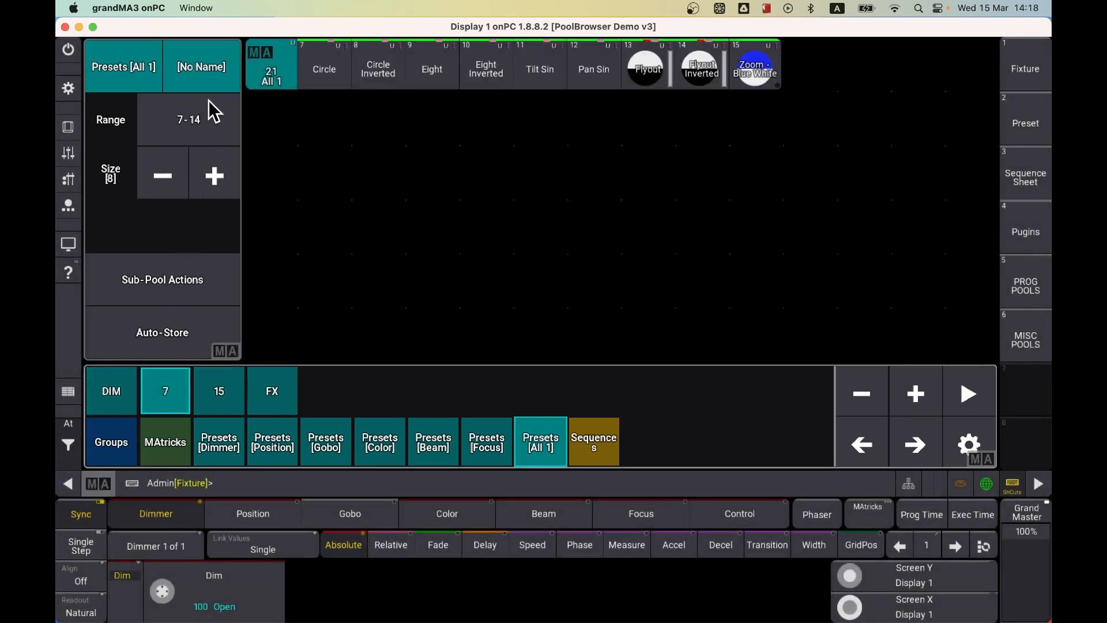
pyautogui.click(203, 71)
pyautogui.write('POS')
pyautogui.press('Return')
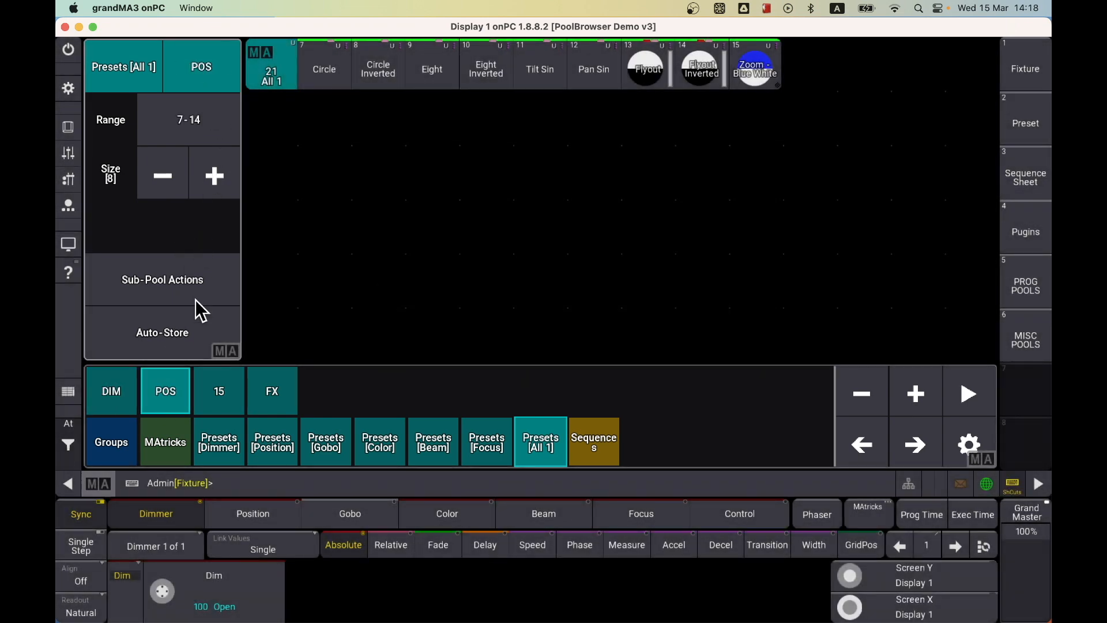
# Step: Name the All 1 preset sub-pool starting at index 15 COLOR
pyautogui.click(209, 402)
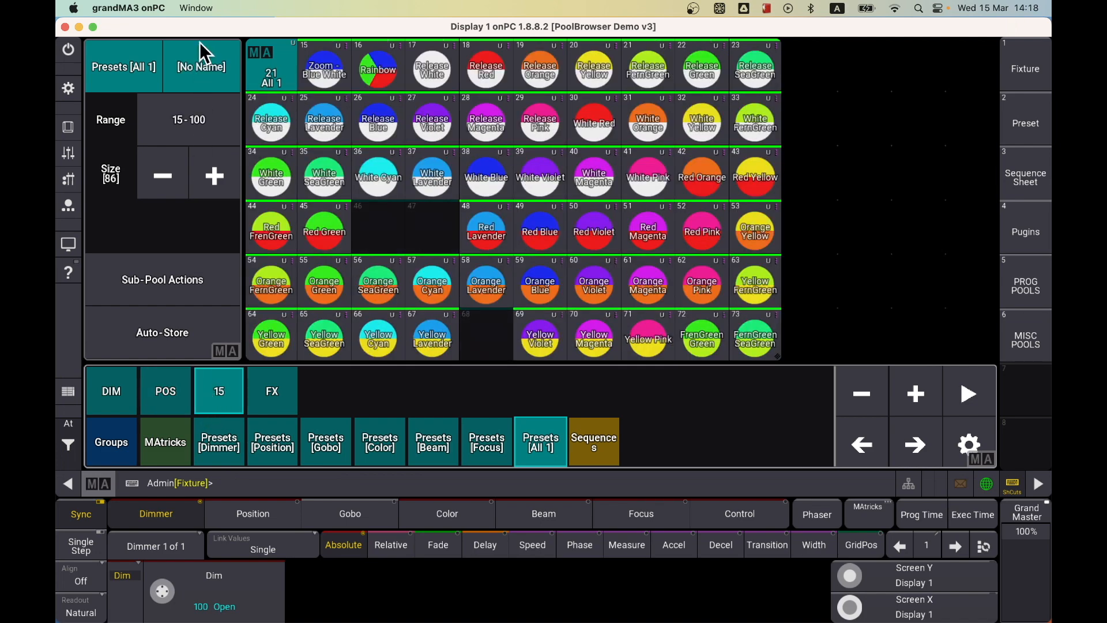
pyautogui.click(203, 71)
pyautogui.write('COLOR')
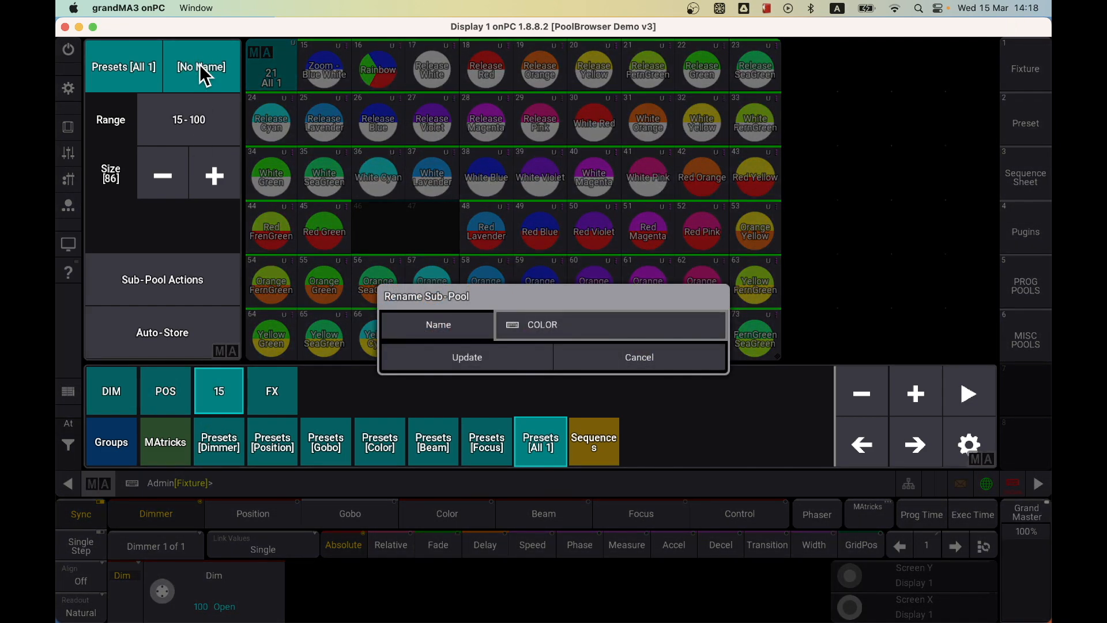
pyautogui.press('Return')
# Step: Enlarge the DIM sub-pool to size 36, accepting its move to the suggested free range starting at 201
pyautogui.click(111, 391)
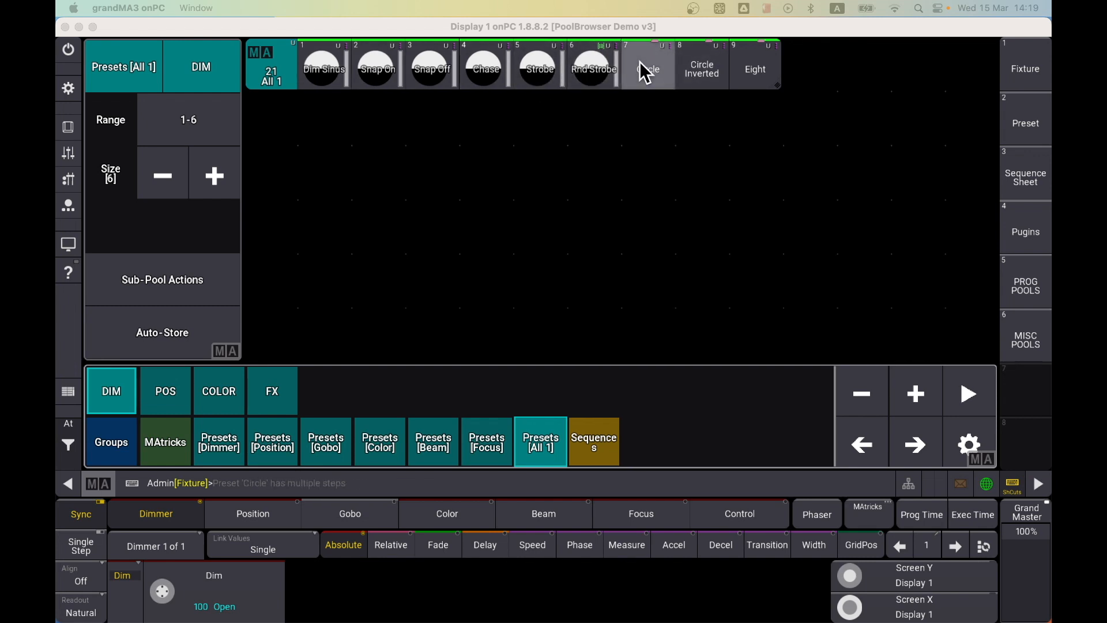
pyautogui.click(213, 173)
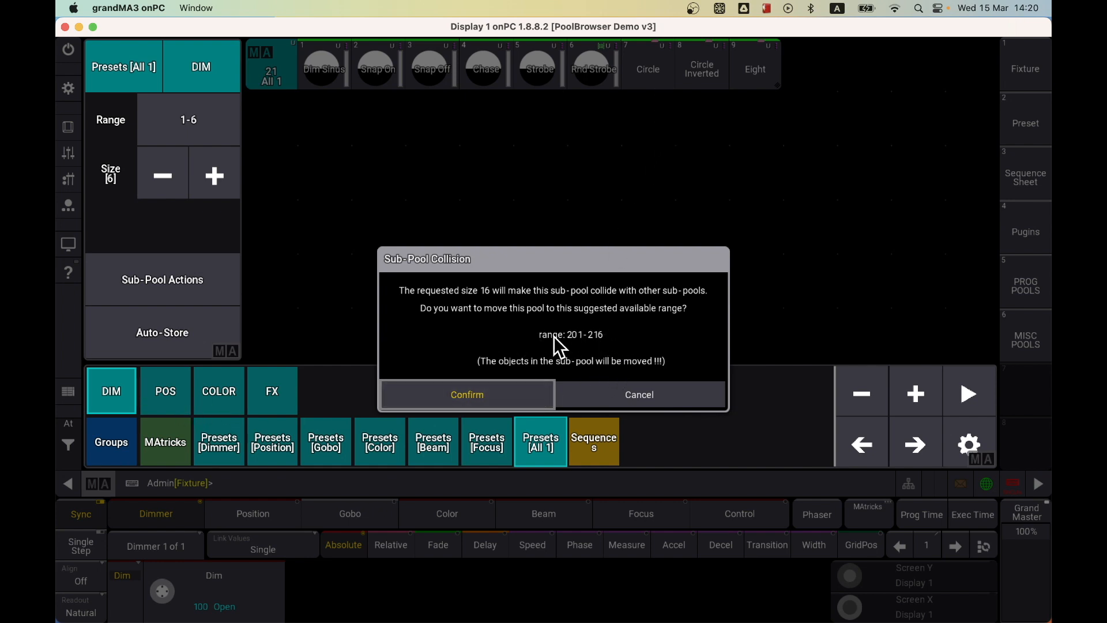
pyautogui.click(496, 393)
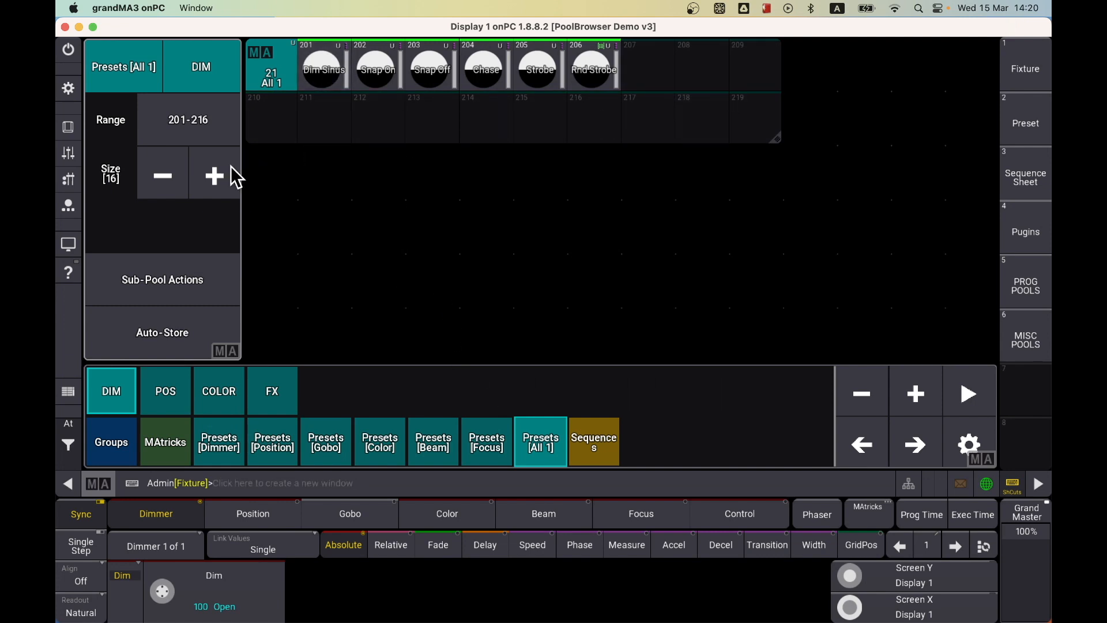
pyautogui.click(218, 182)
pyautogui.click(217, 182)
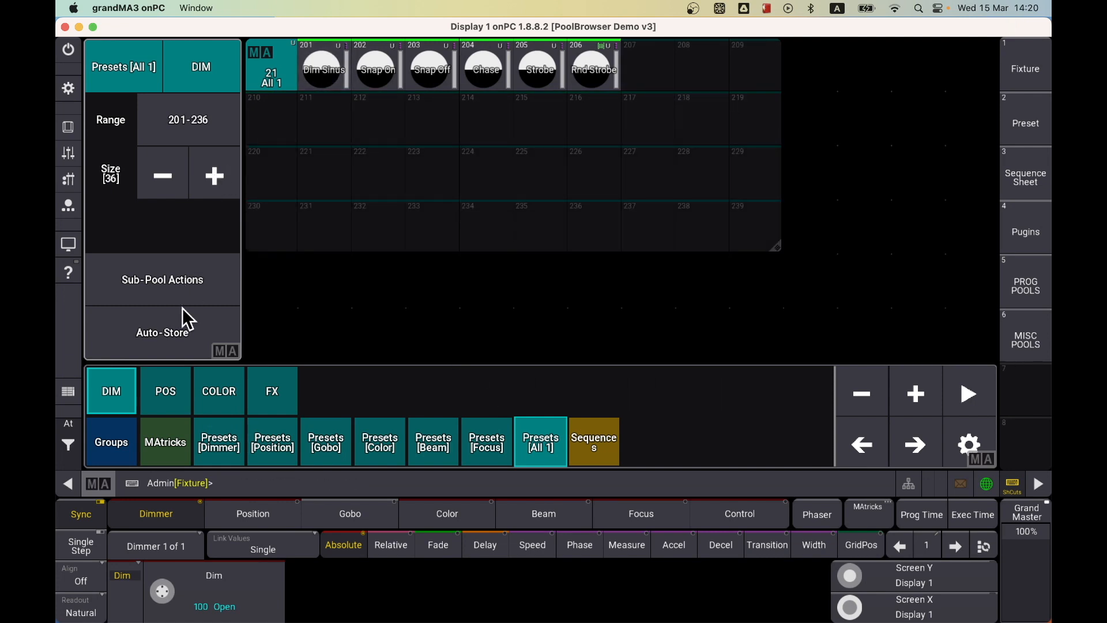
# Step: Enlarge the POS sub-pool to size 18, accepting its move to the suggested range 301-318
pyautogui.click(176, 392)
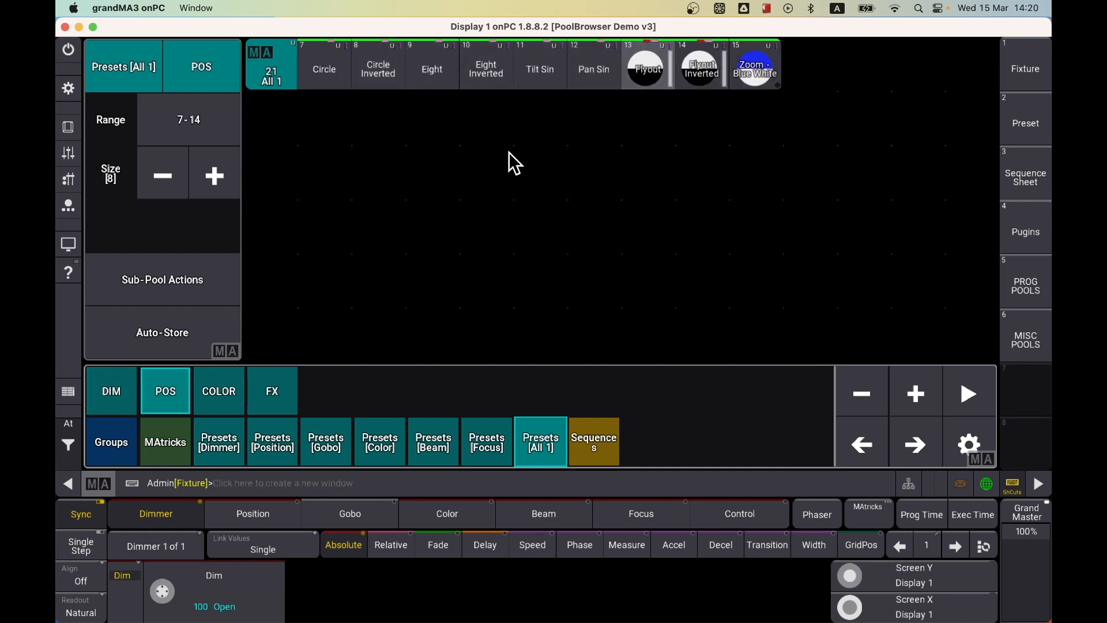
pyautogui.click(228, 173)
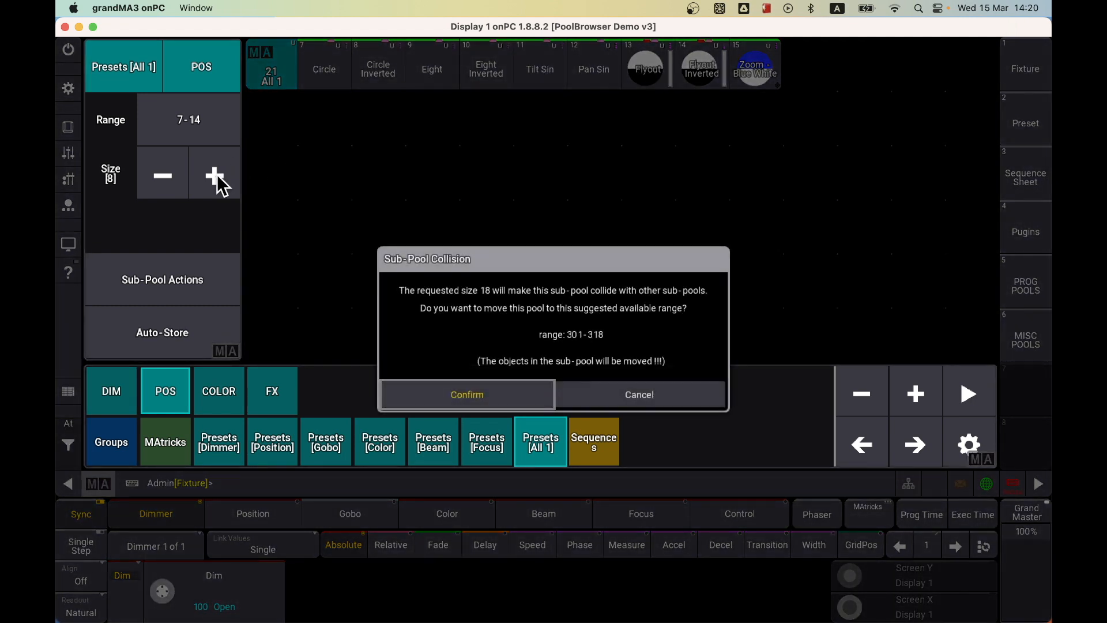
pyautogui.click(489, 391)
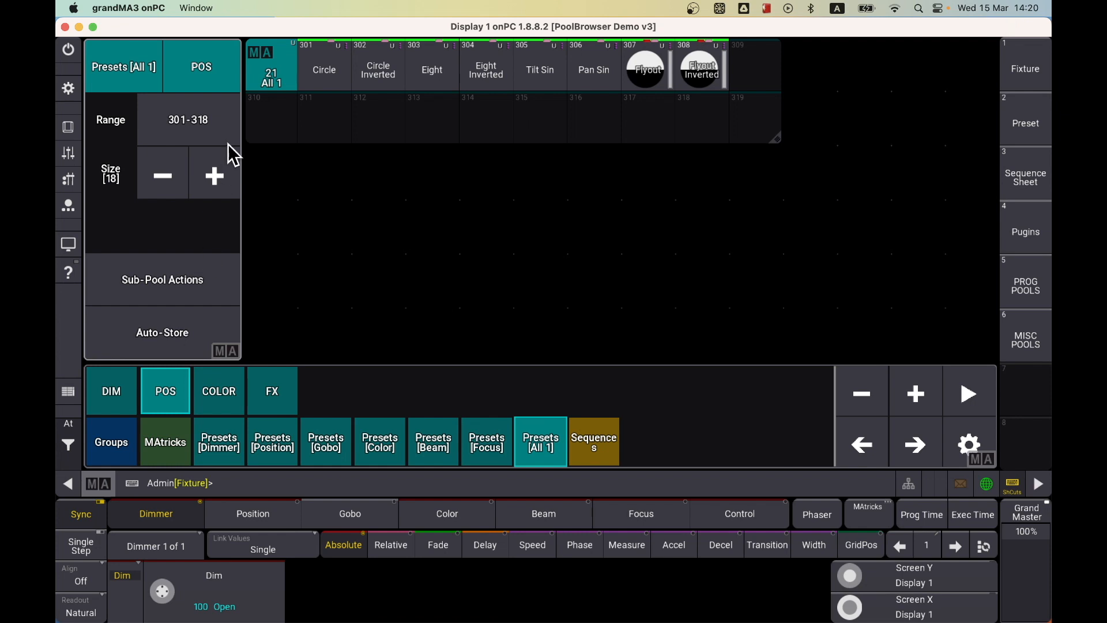
# Step: Increase the size of the All 1 POS sub-pool by two more increments
pyautogui.click(215, 177)
pyautogui.click(215, 178)
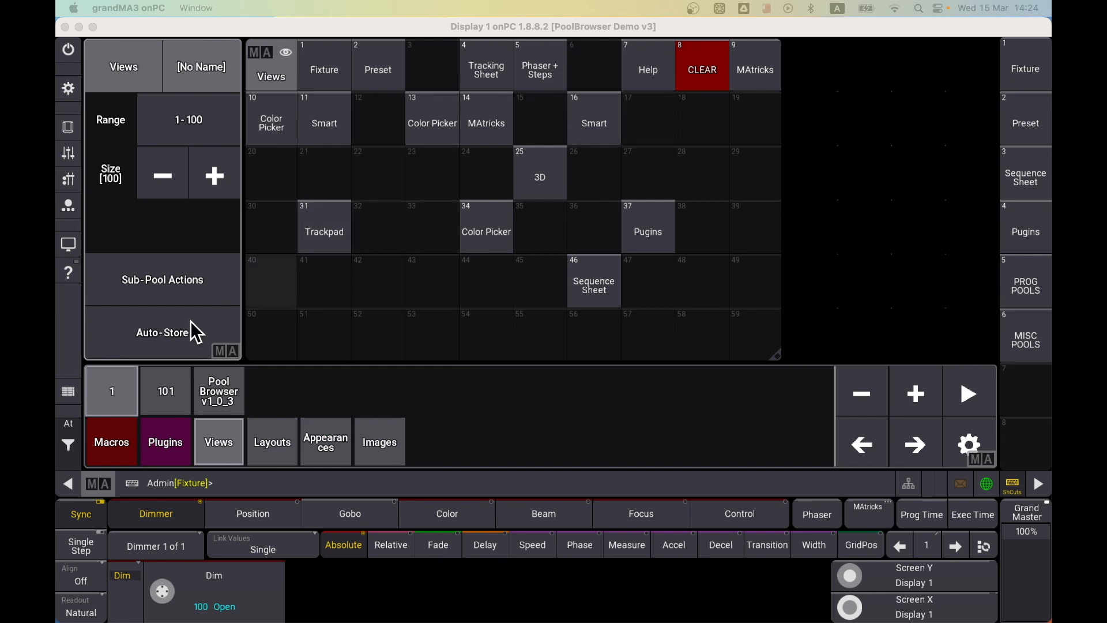
# Step: Try condensing the Views sub-pool 1-100 to remove its gaps, and undo the change
pyautogui.click(101, 393)
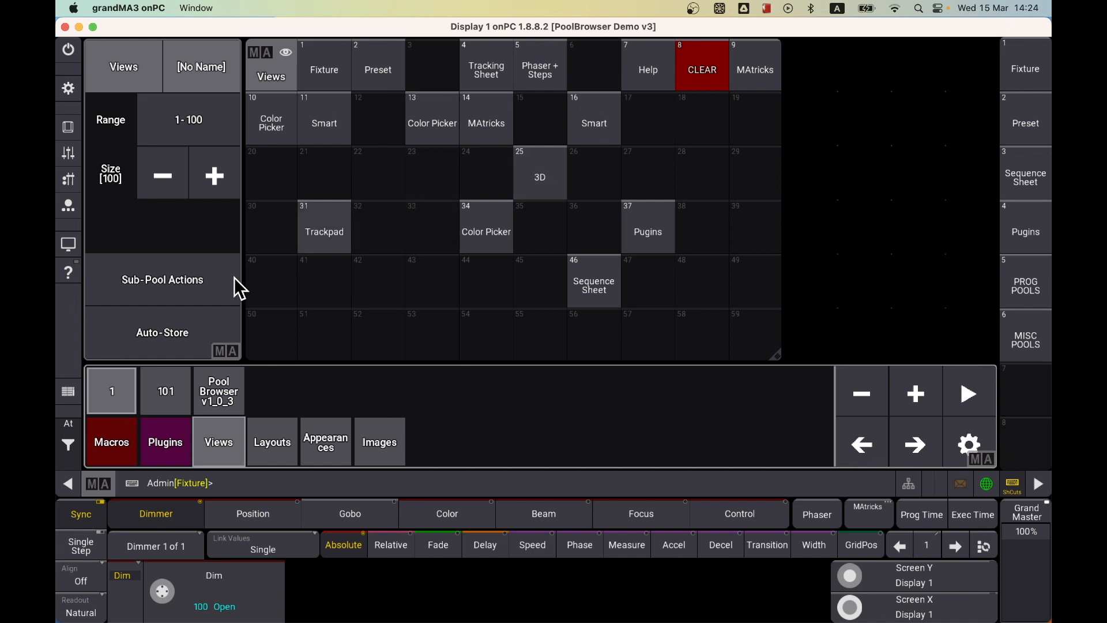
pyautogui.click(186, 279)
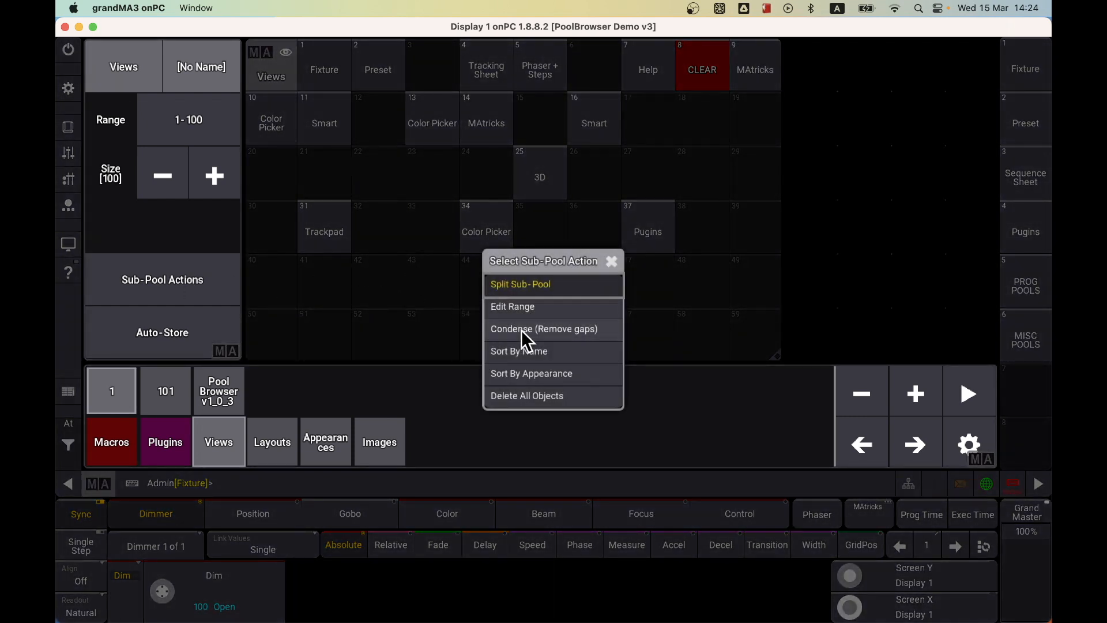
pyautogui.click(537, 332)
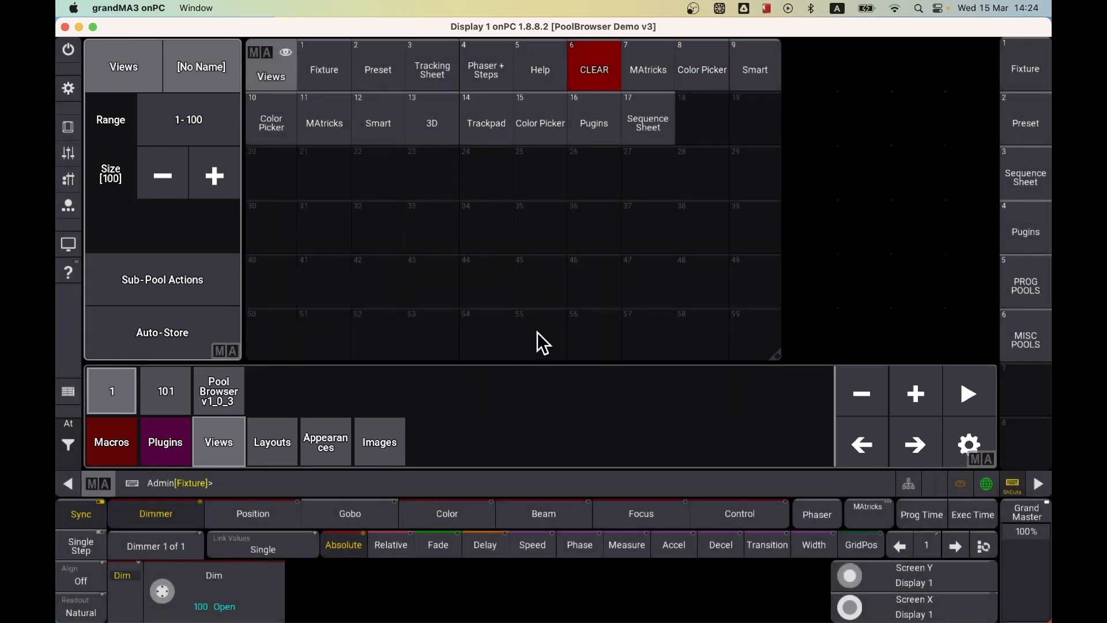
pyautogui.hotkey('ctrl', 'z')
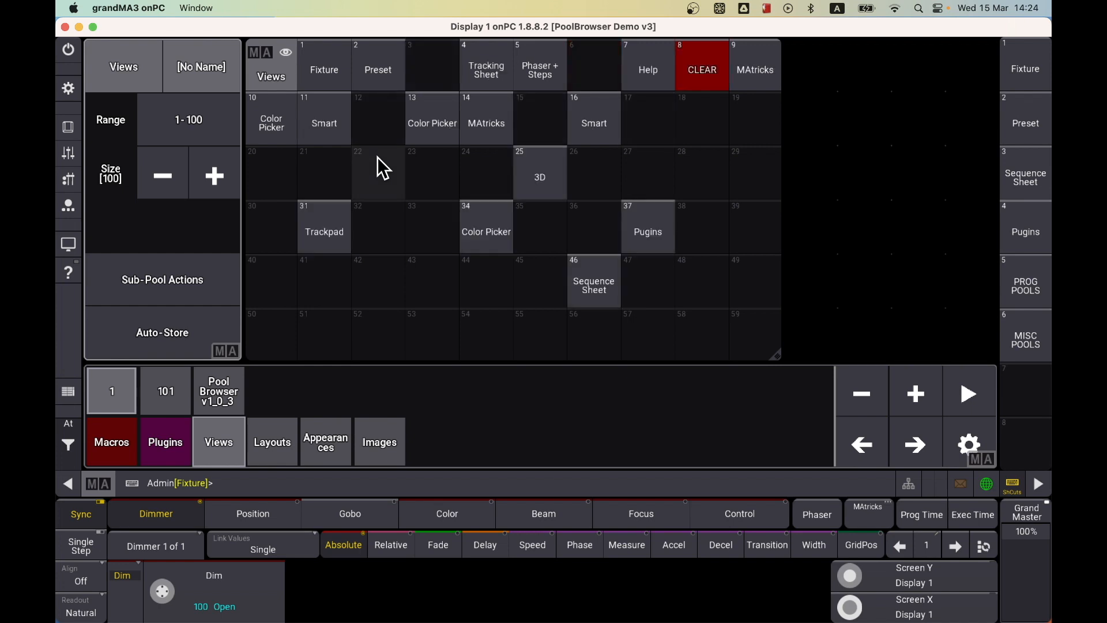
# Step: Try sorting the Views sub-pool 1-100 by name, and undo the sort
pyautogui.click(190, 279)
pyautogui.click(570, 347)
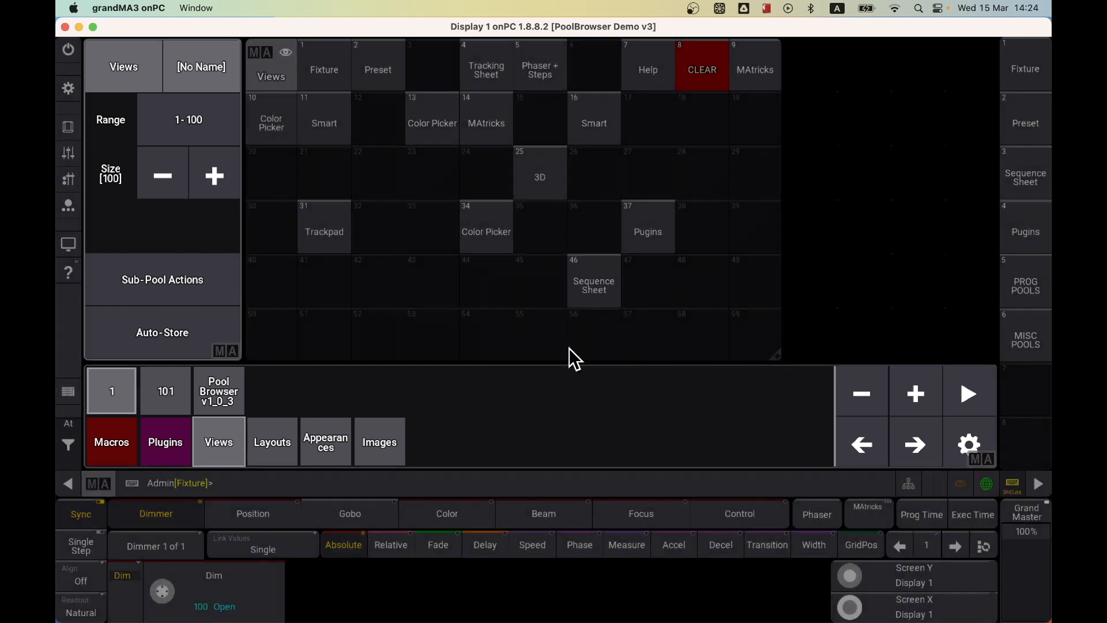
pyautogui.hotkey('ctrl', 'z')
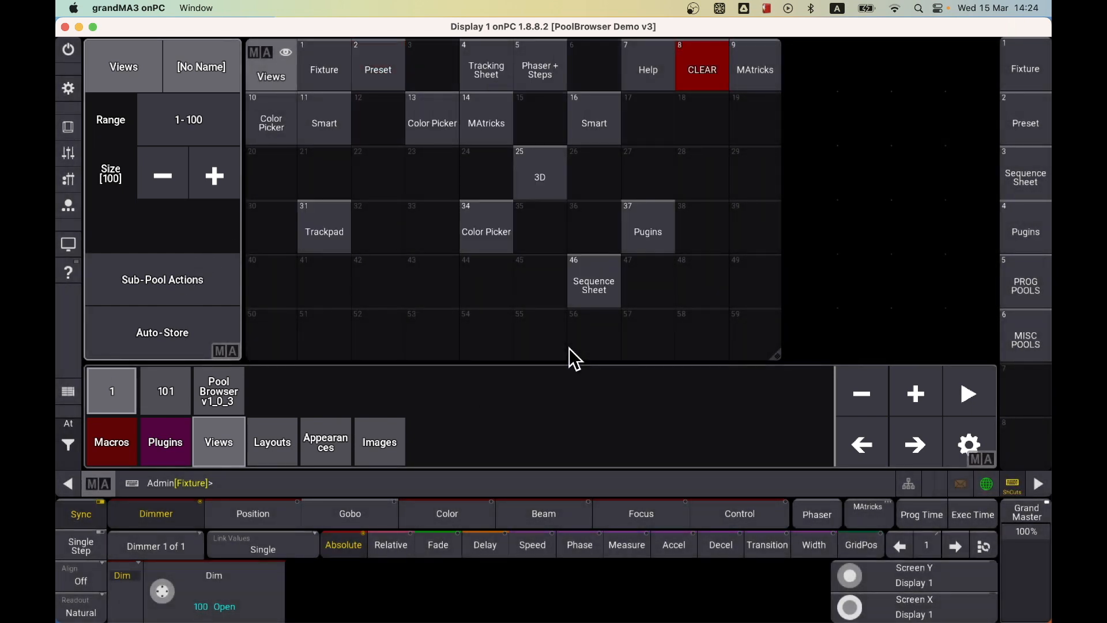
# Step: Delete all objects in the Views sub-pool 1-100, including referenced ones, and look through the 101 and Pool Browser v1_0_3 sub-pools
pyautogui.click(205, 288)
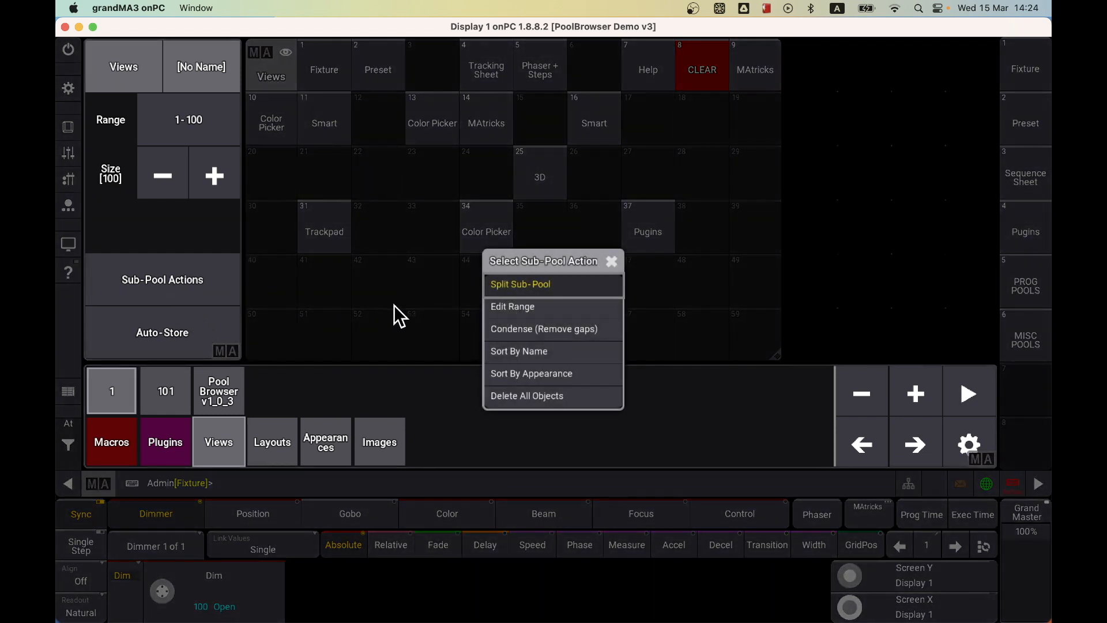
pyautogui.click(538, 394)
pyautogui.click(491, 360)
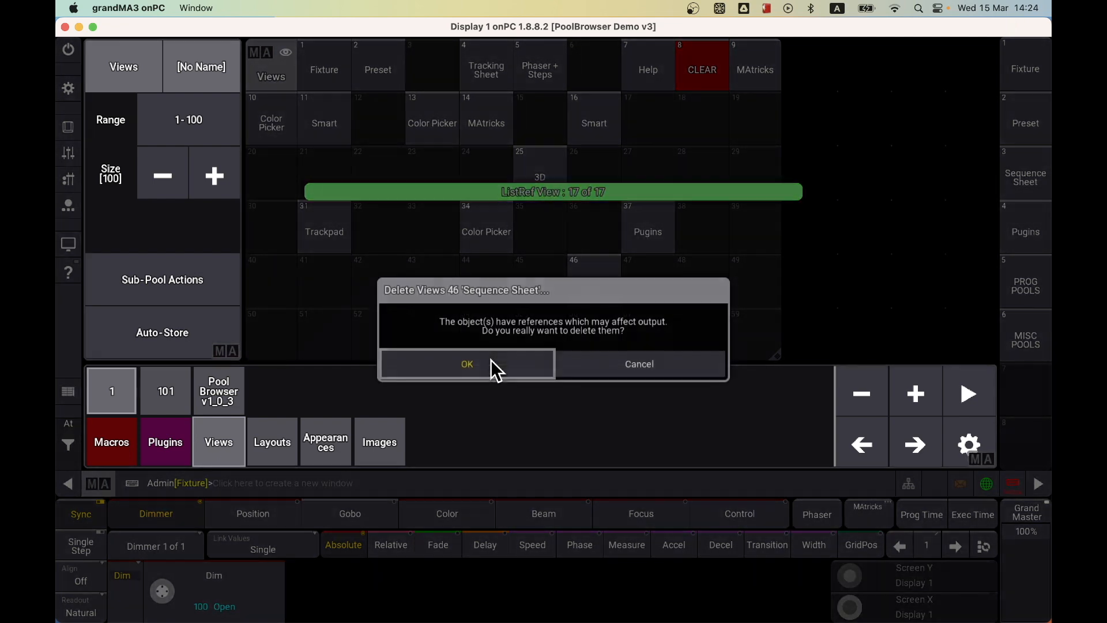
pyautogui.click(487, 360)
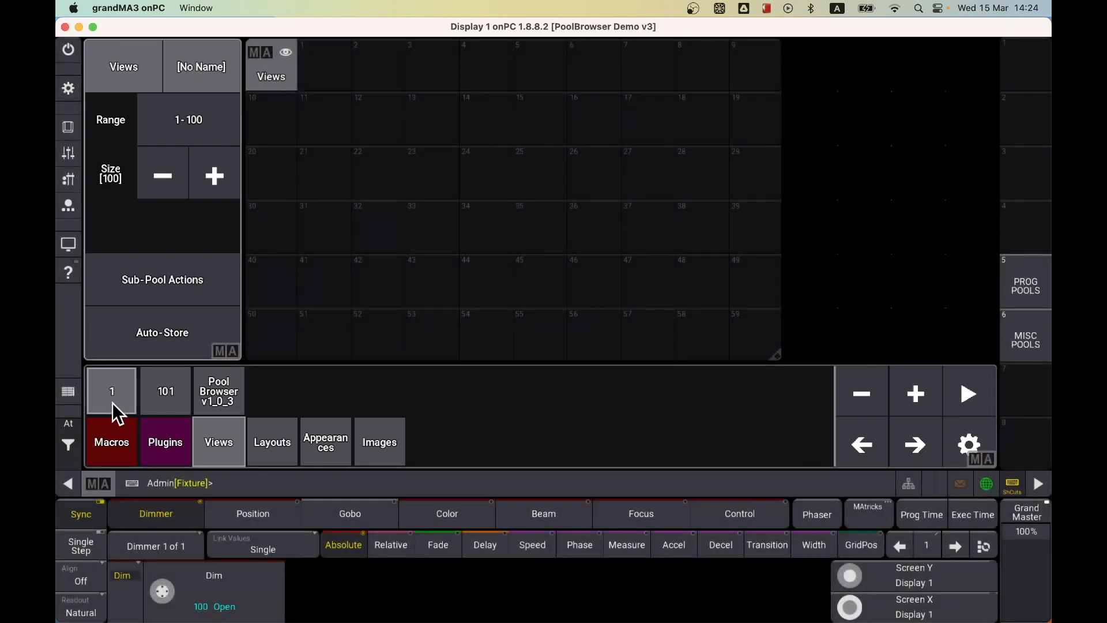
pyautogui.click(176, 399)
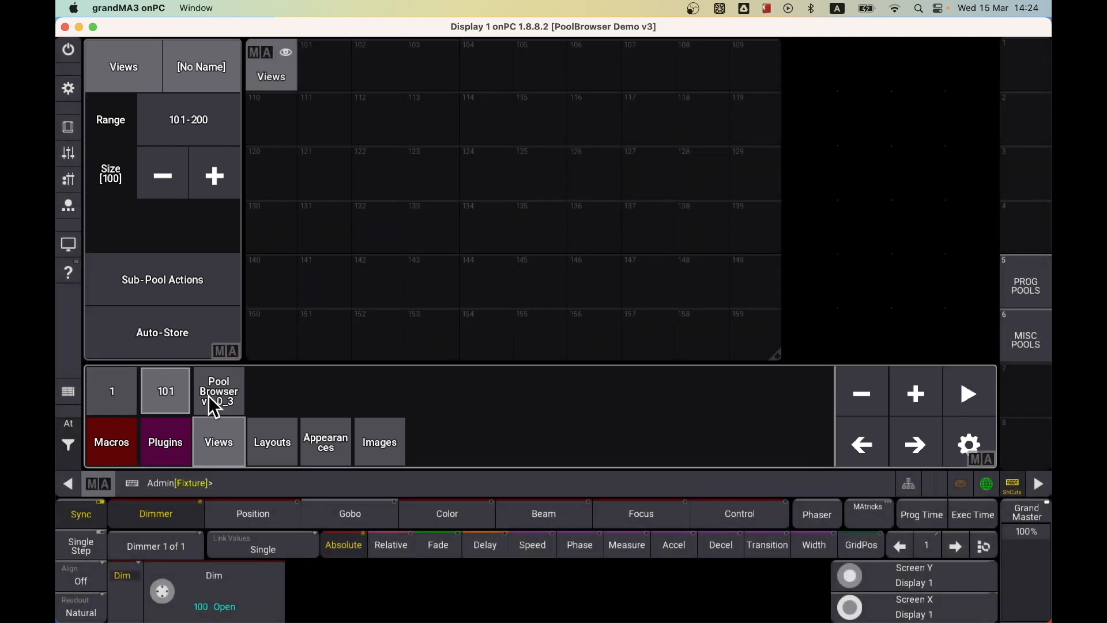
pyautogui.click(209, 396)
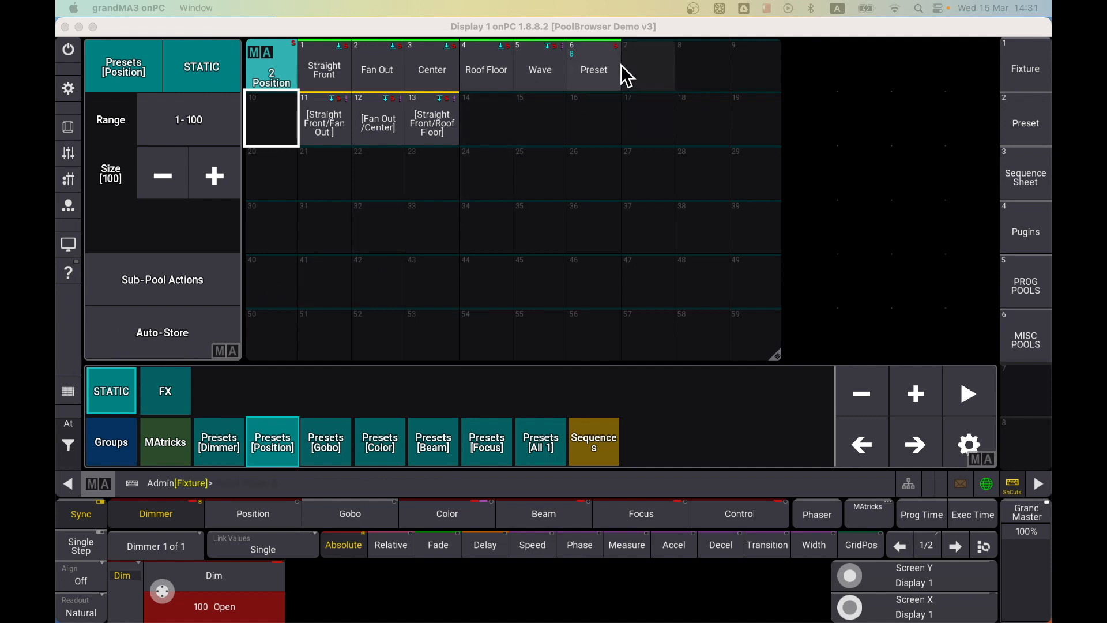
# Step: Auto-store presets into the free slots of the Position pool's STATIC and FX sub-pools
pyautogui.click(171, 337)
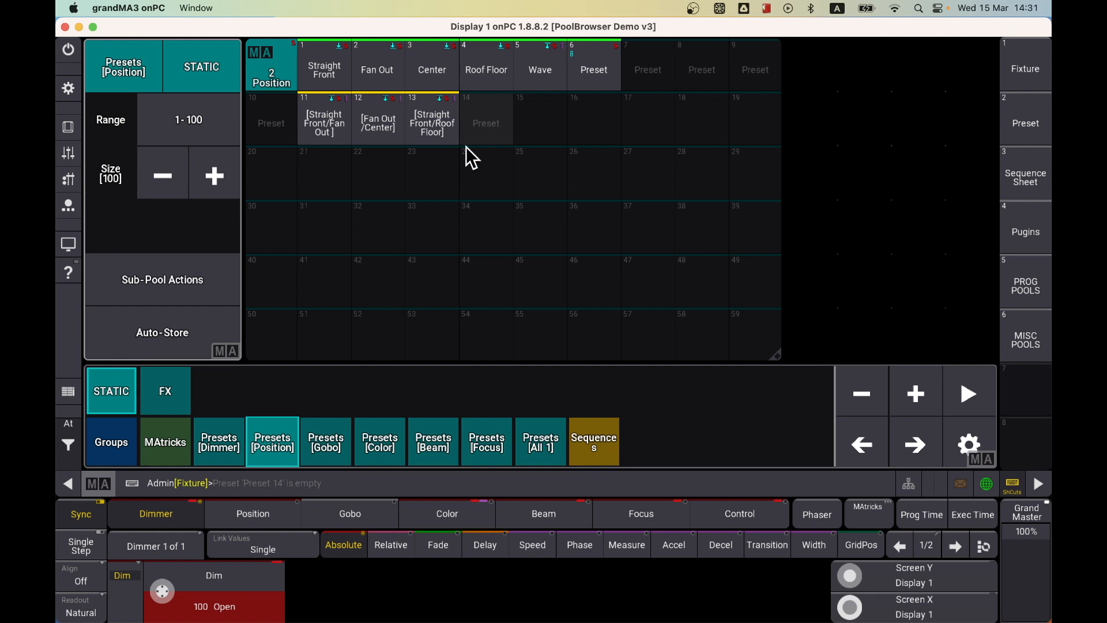
pyautogui.click(171, 392)
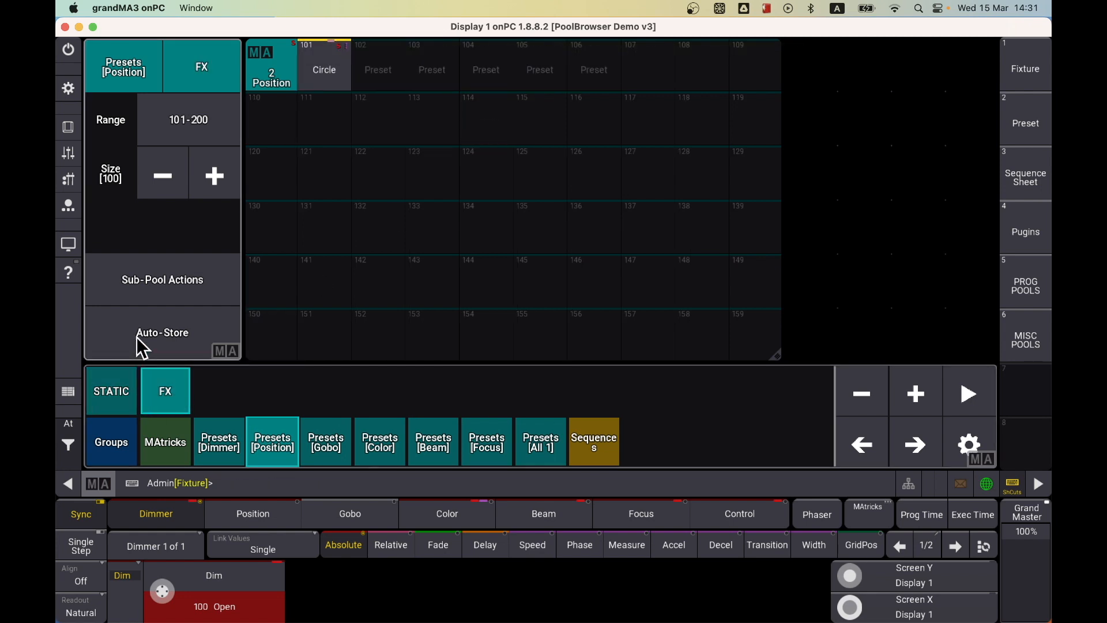
# Step: Auto-store two new sequences in the LOOKS sub-pool of the Sequences pool
pyautogui.click(598, 450)
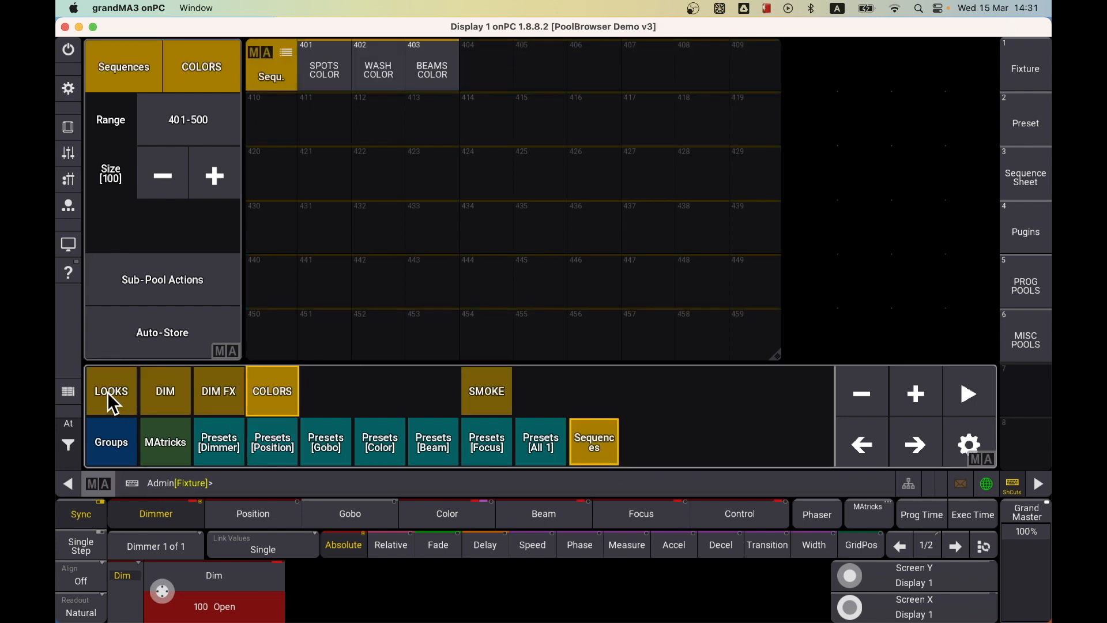
pyautogui.click(108, 397)
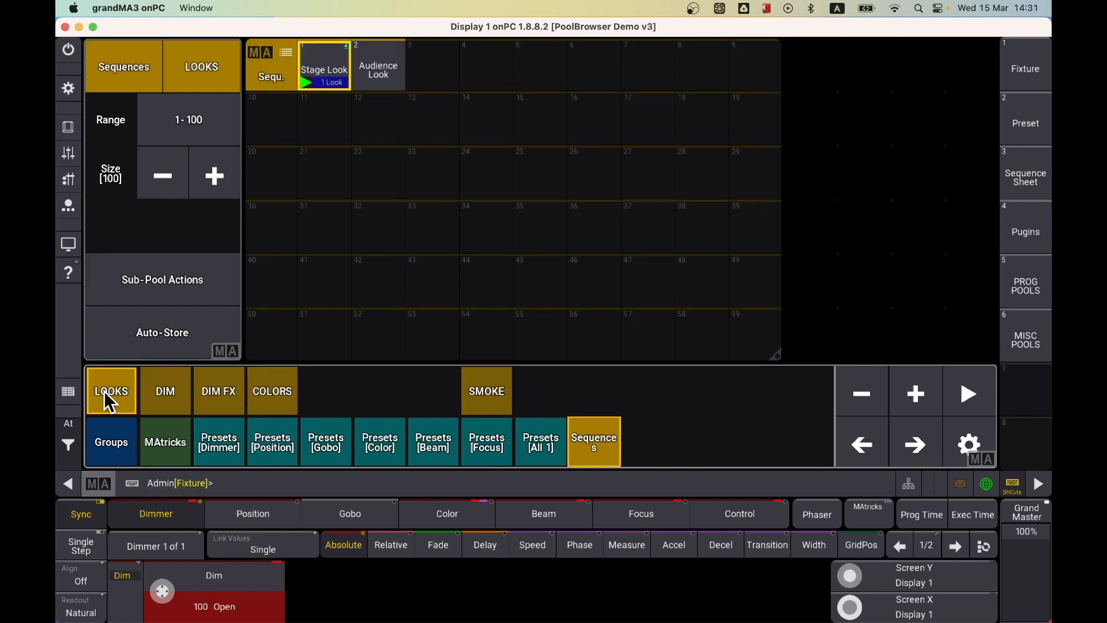
pyautogui.click(172, 340)
pyautogui.click(172, 340)
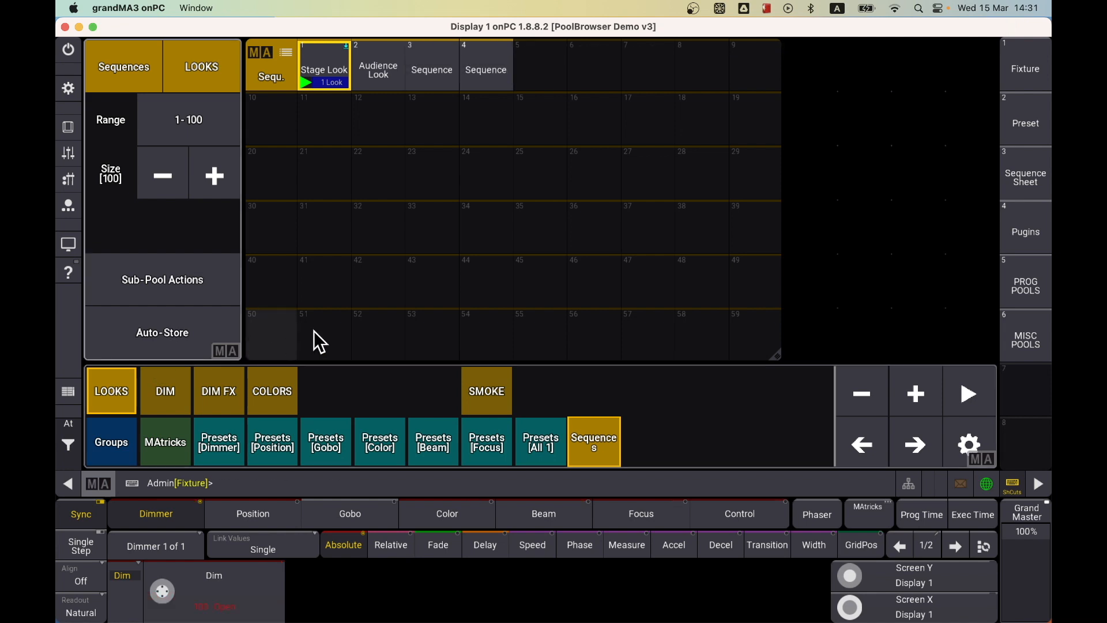
# Step: Visit the Preset view, return to PROG POOLS and auto-store again into the Sequences LOOKS sub-pool
pyautogui.click(1019, 121)
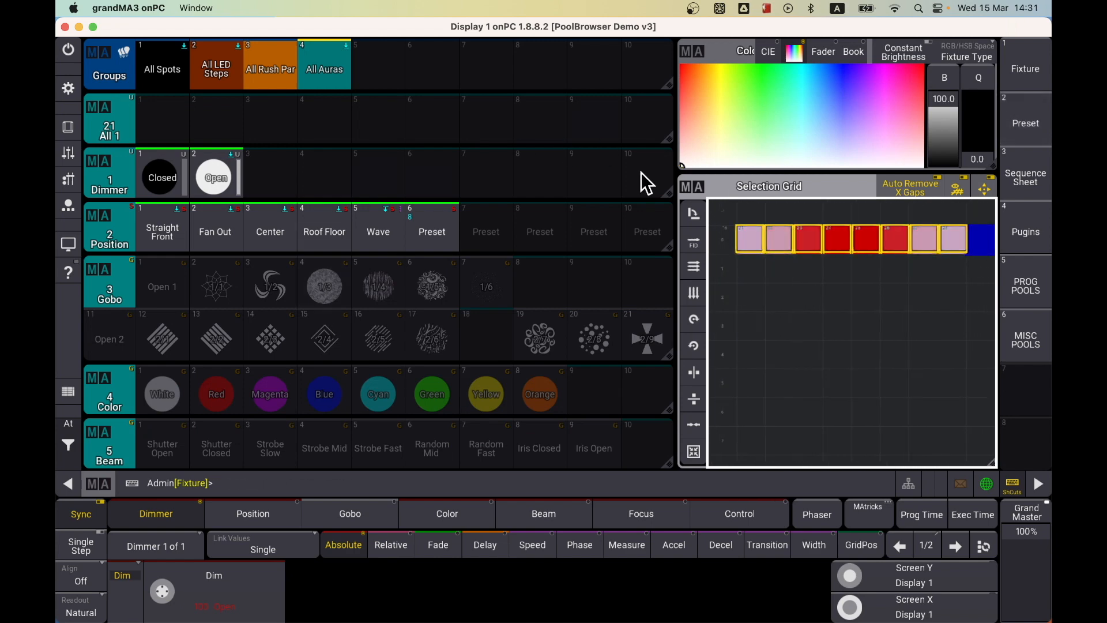
pyautogui.click(1032, 291)
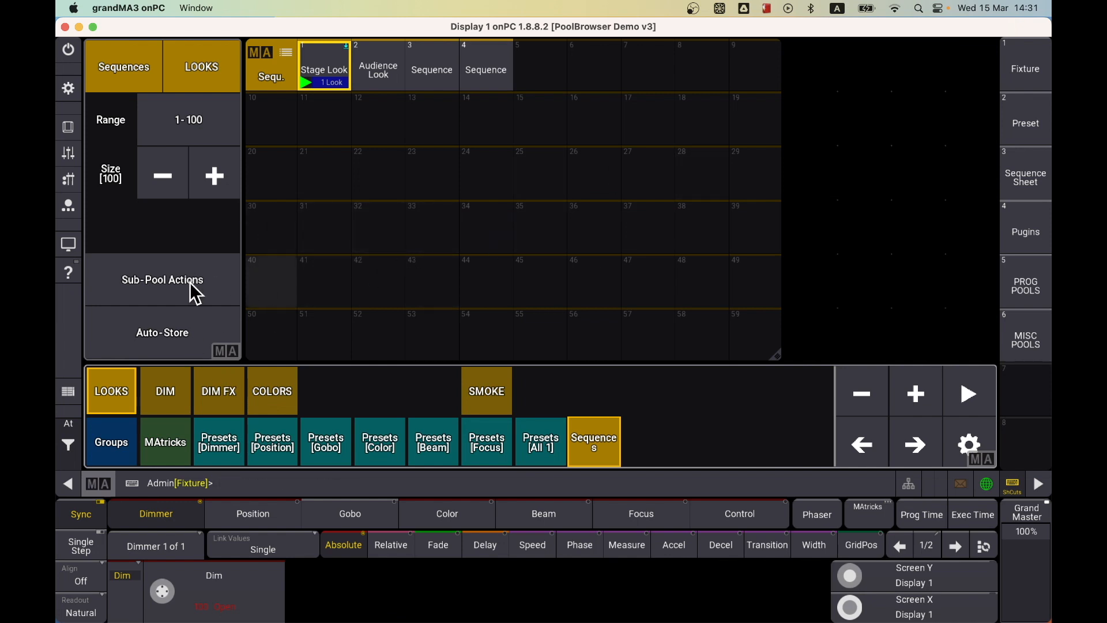
pyautogui.click(165, 334)
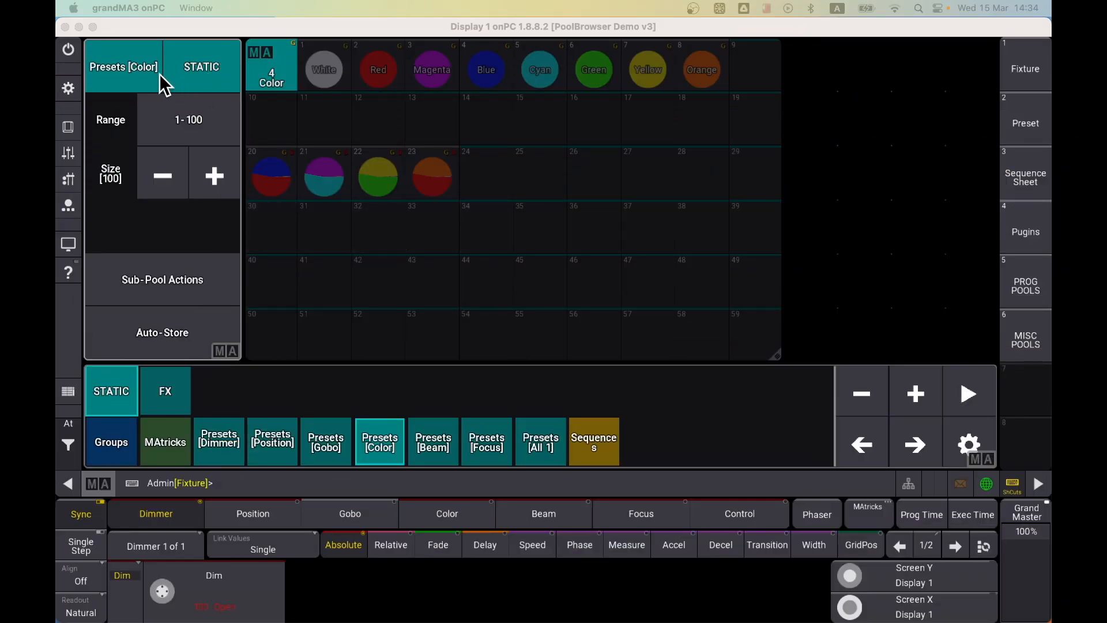
# Step: Examine the rename pool, rename sub-pool, range and sub-pool action dialogs for the Color STATIC sub-pool, closing each without changes
pyautogui.click(124, 76)
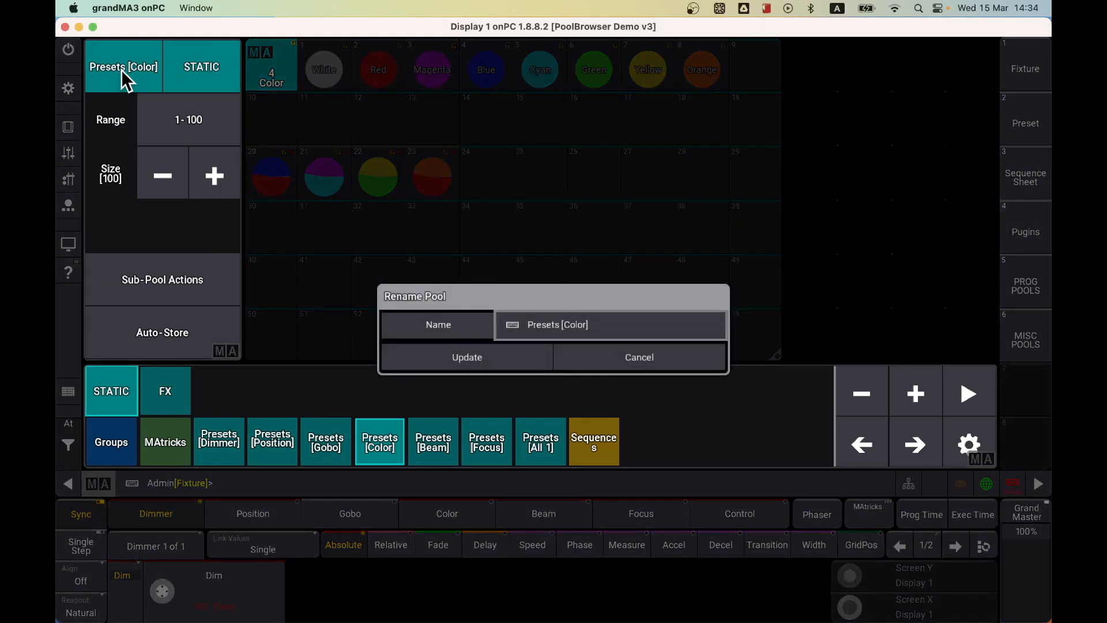
pyautogui.click(598, 356)
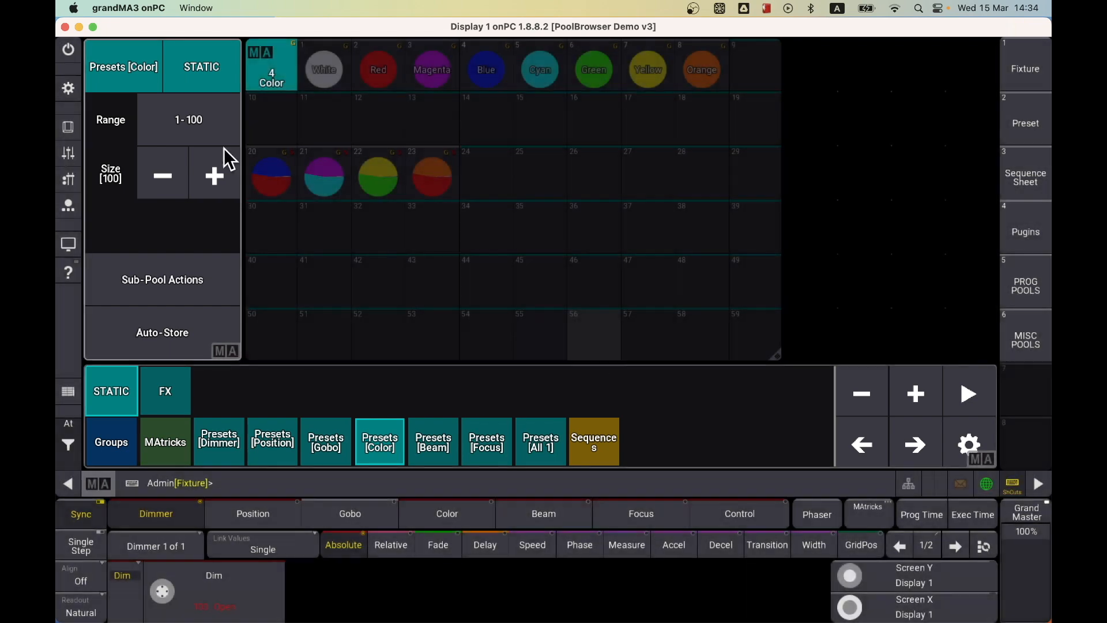
pyautogui.click(169, 58)
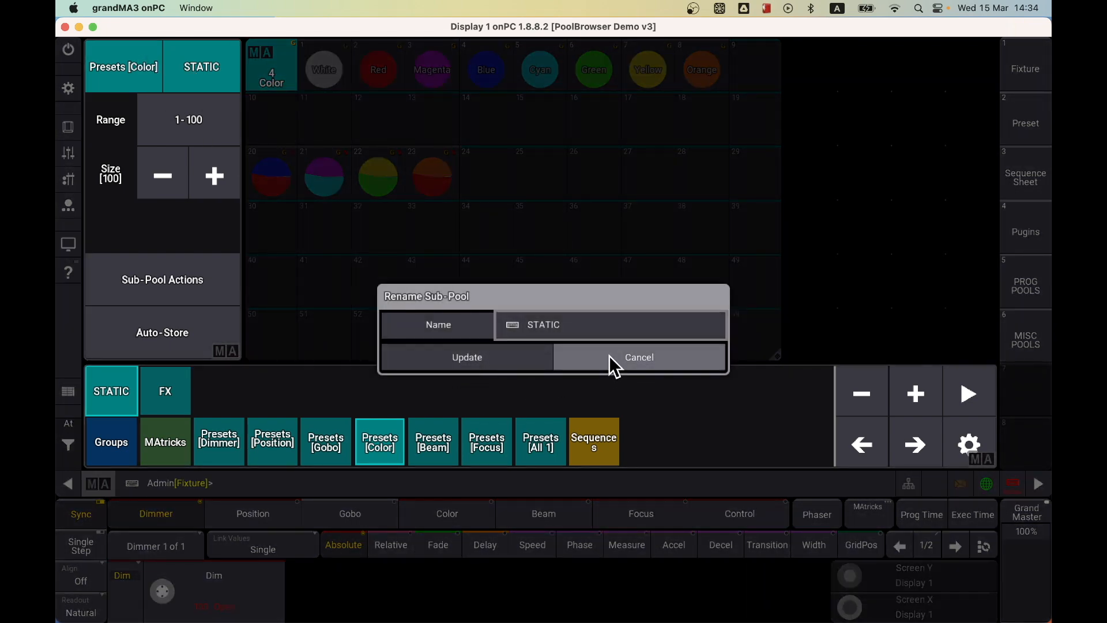
pyautogui.click(608, 355)
pyautogui.click(185, 126)
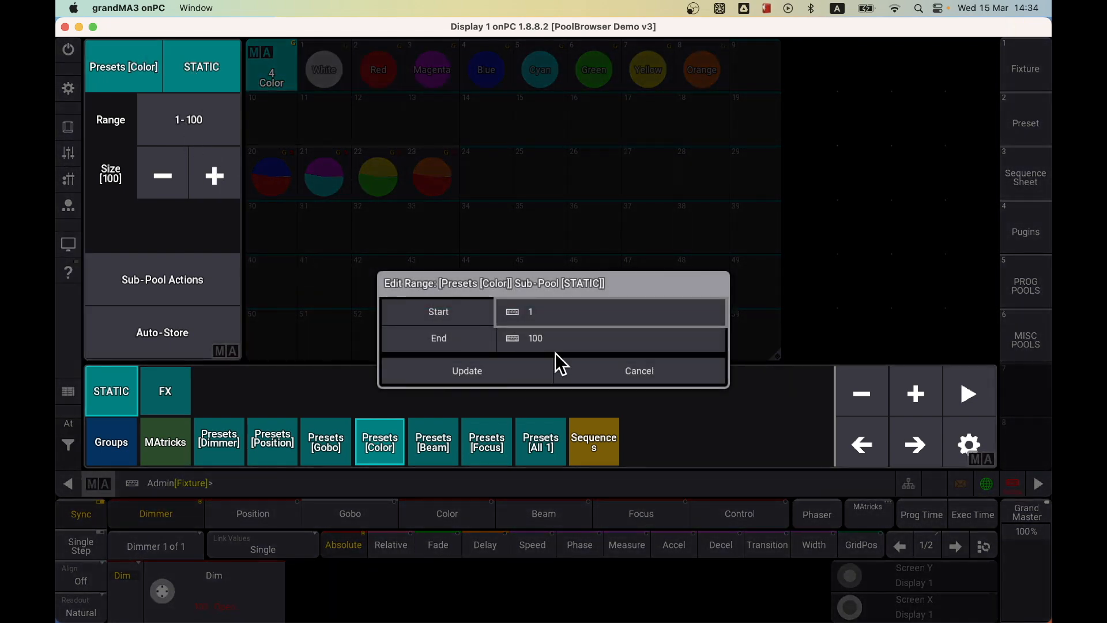
pyautogui.click(609, 370)
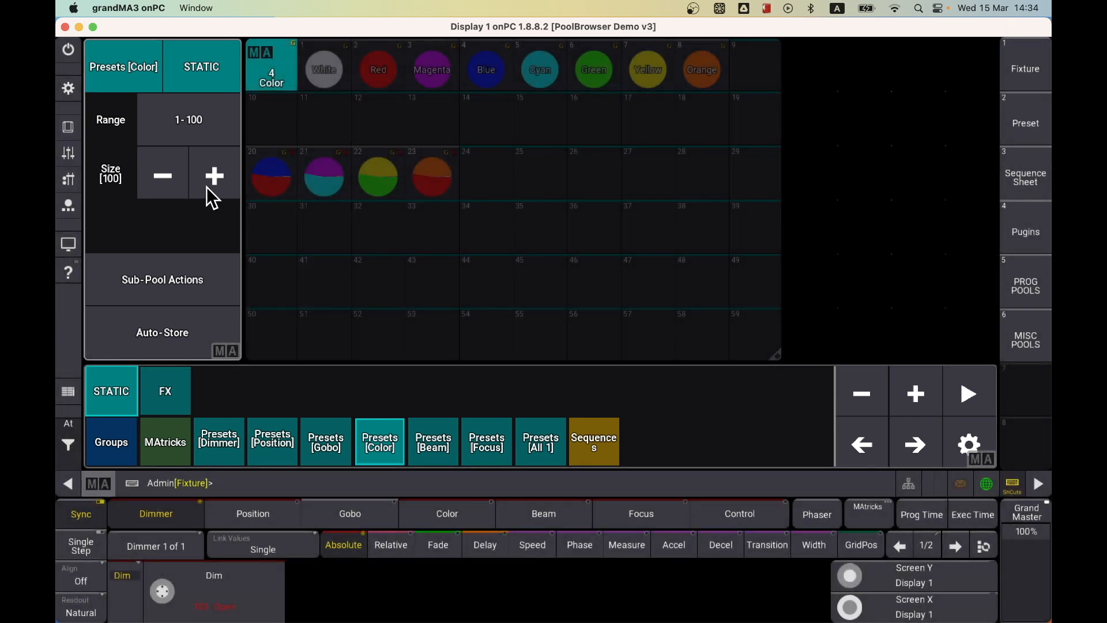
pyautogui.click(190, 279)
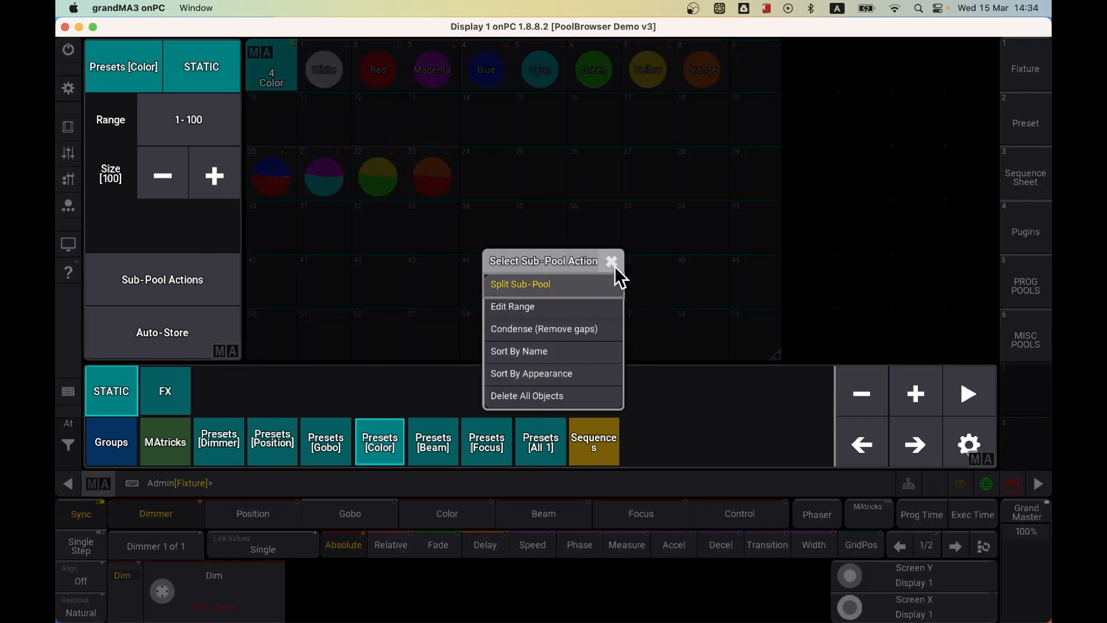
pyautogui.click(611, 263)
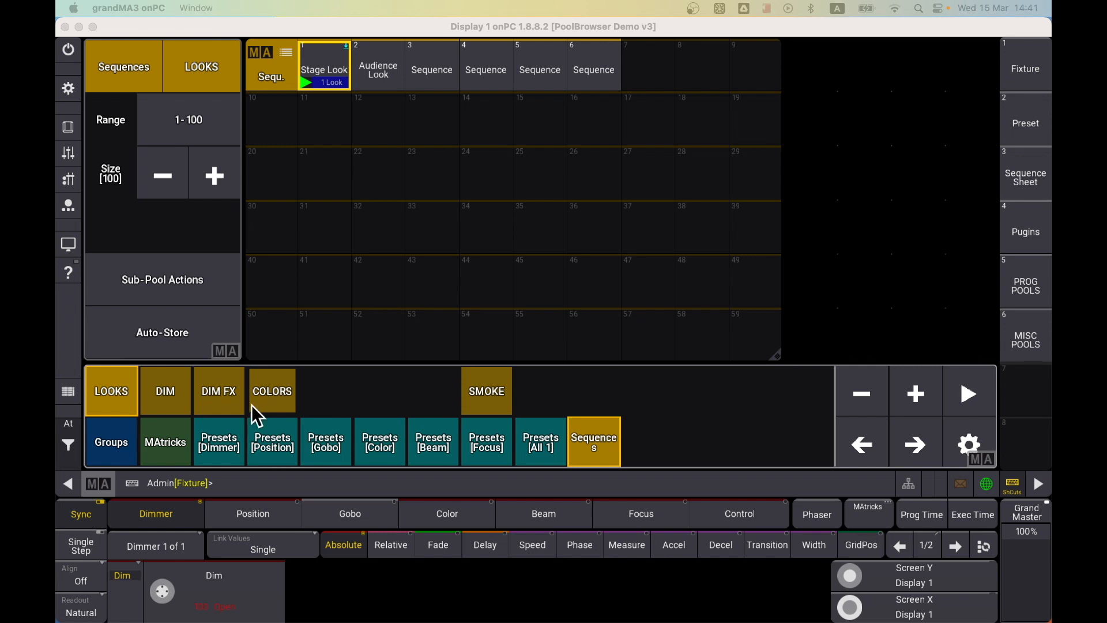
# Step: Collapse and re-expand the browser's edit controls, and add a Timecodes pool in the free slot after Sequences
pyautogui.click(969, 401)
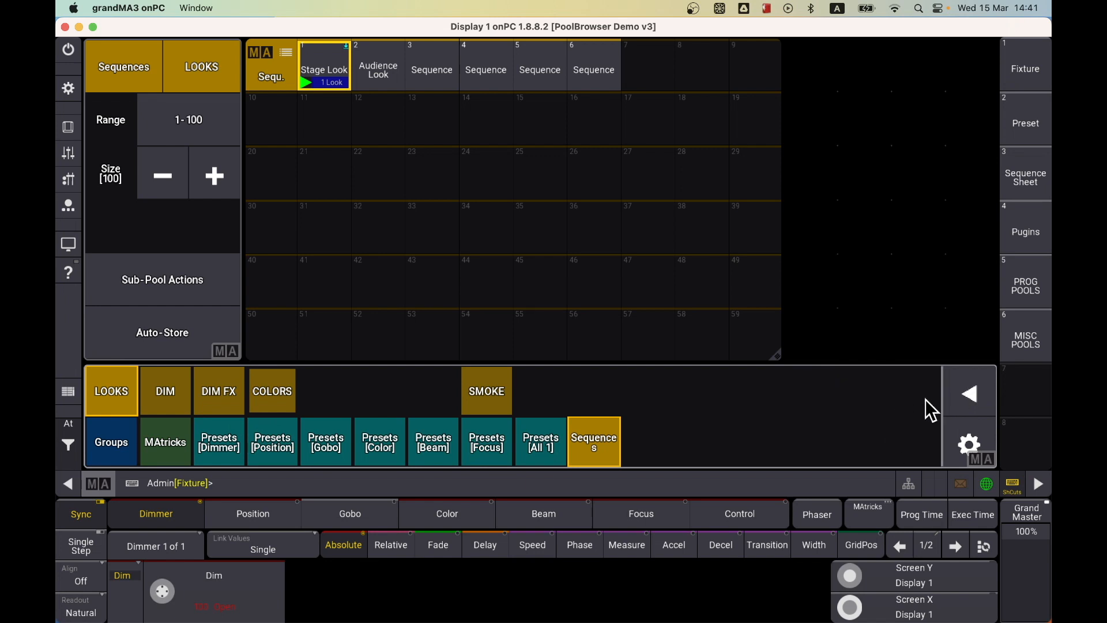
pyautogui.click(963, 394)
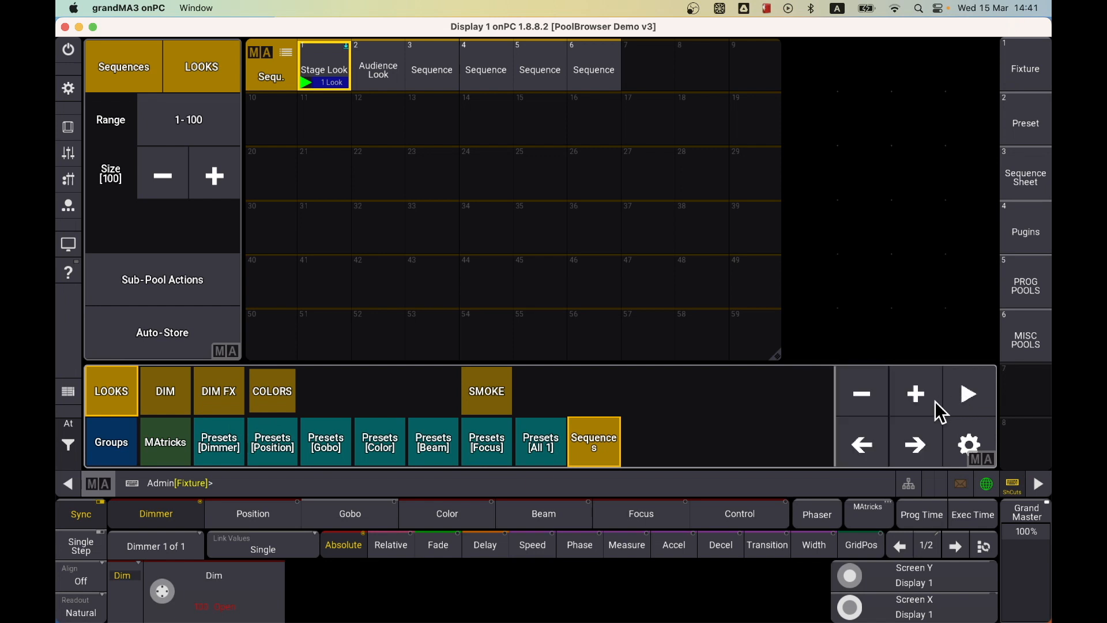
pyautogui.click(917, 397)
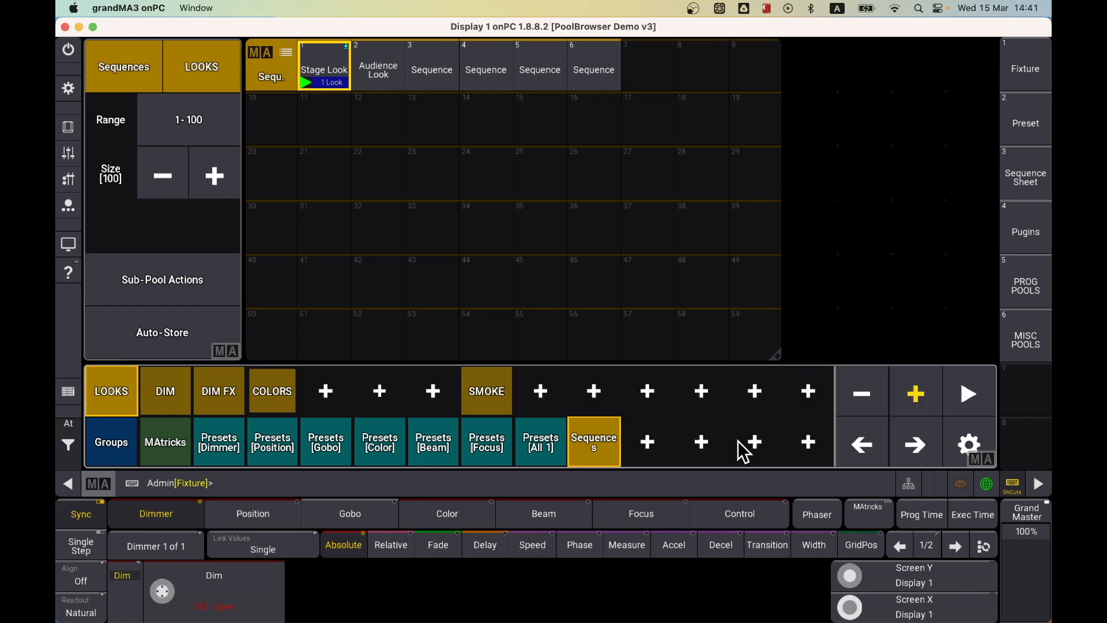
pyautogui.click(653, 445)
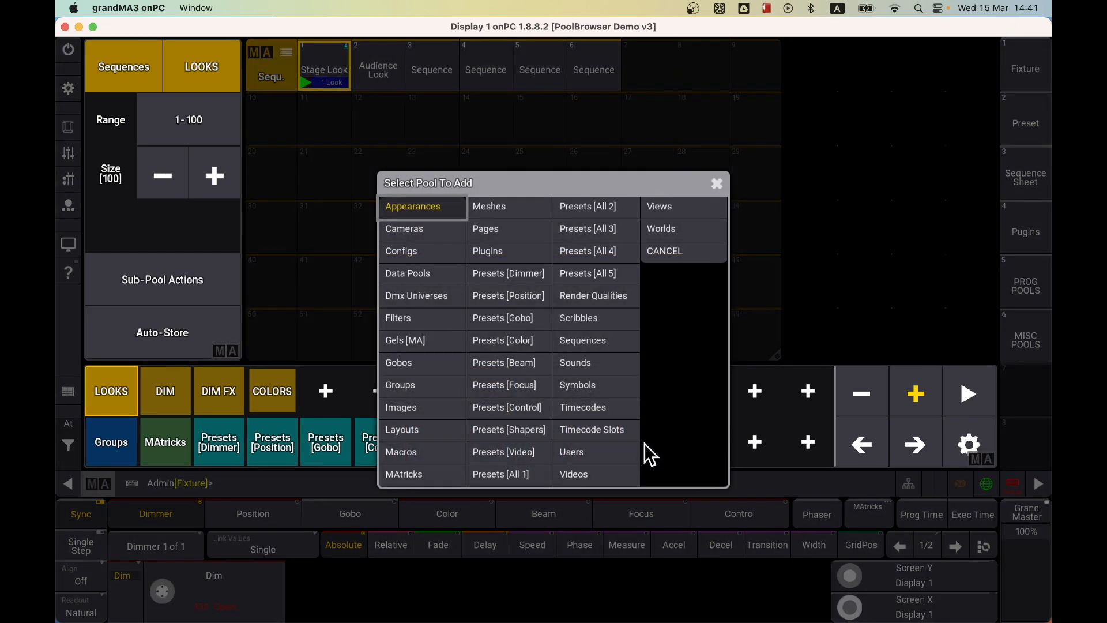
pyautogui.click(590, 412)
pyautogui.click(637, 430)
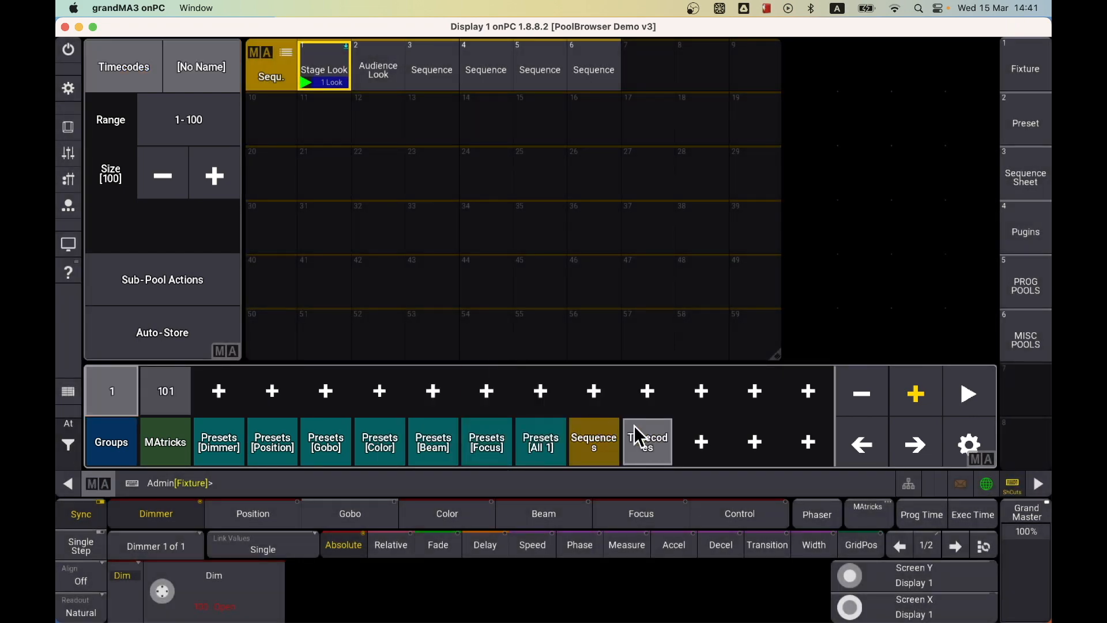
# Step: Add two more sub-pools to the Timecodes pool with ranges 201-300 and 301-400
pyautogui.click(218, 392)
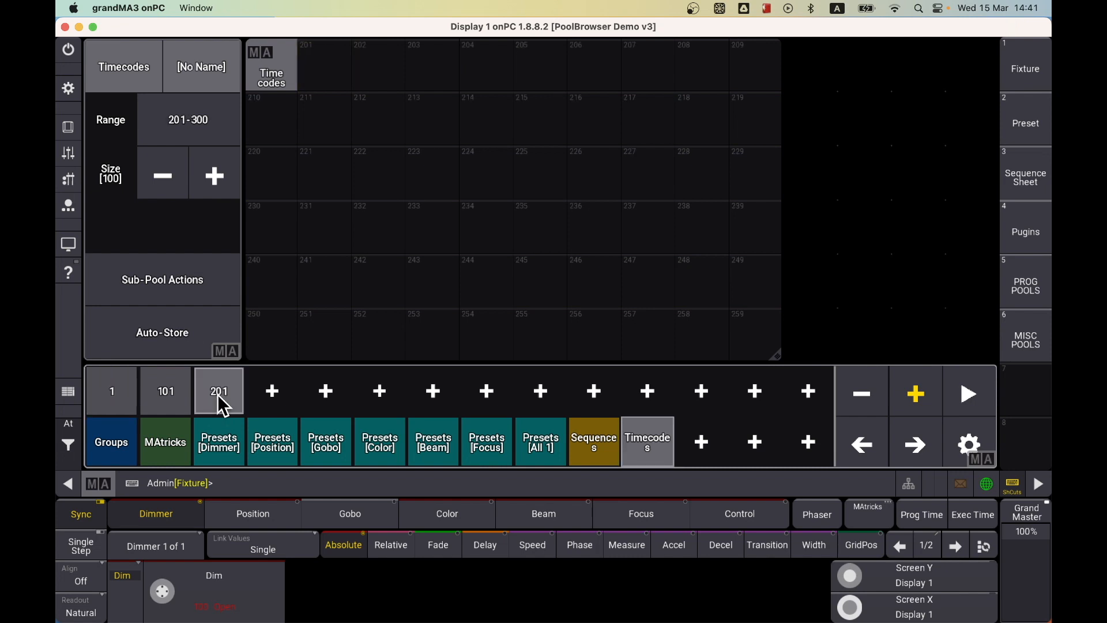
pyautogui.click(272, 392)
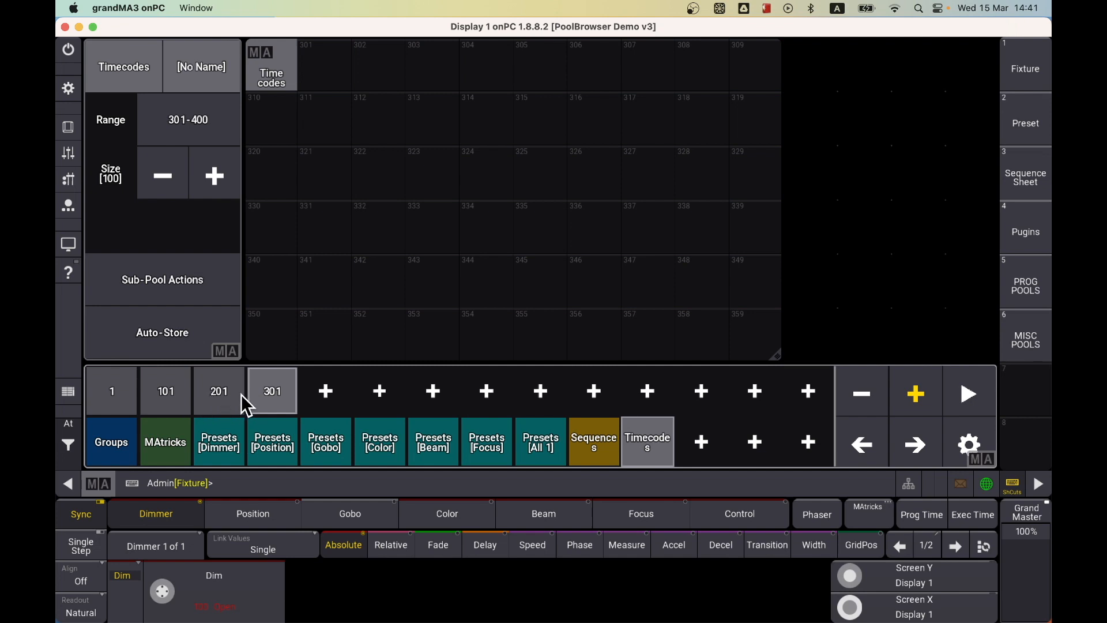
# Step: Set the default sub-pool size to 50 in the plugin options and acknowledge the change
pyautogui.click(973, 444)
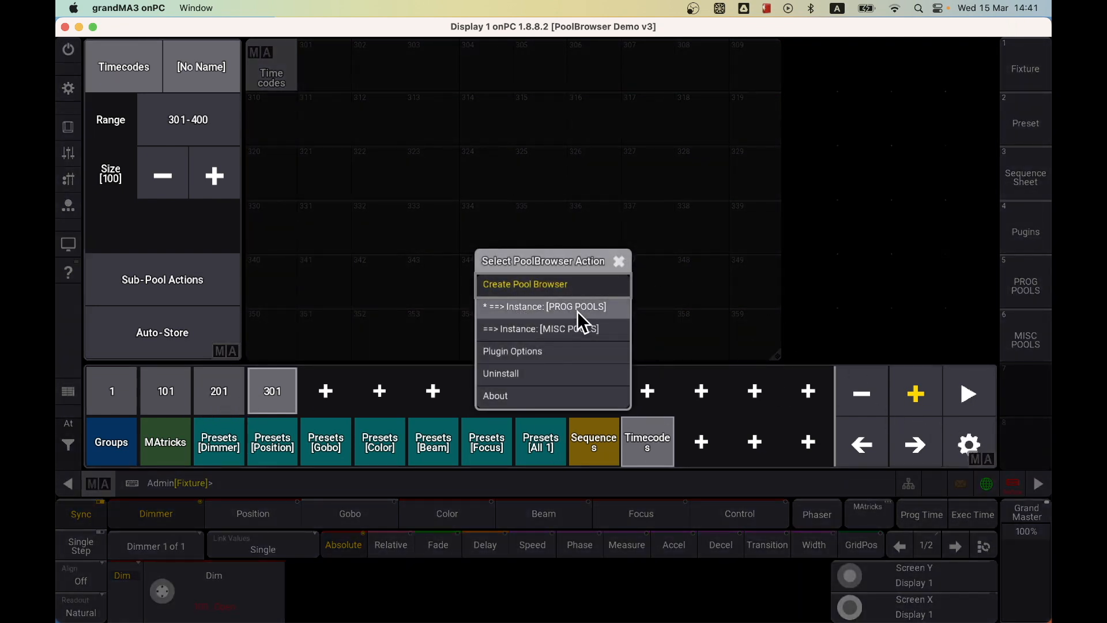
pyautogui.click(510, 353)
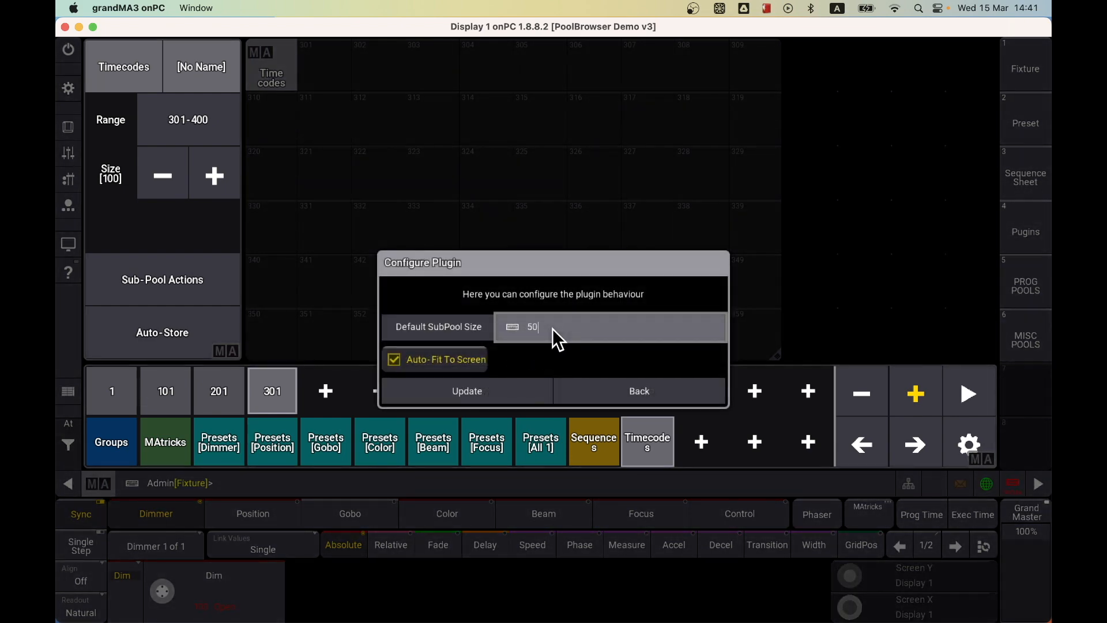
pyautogui.press('Return')
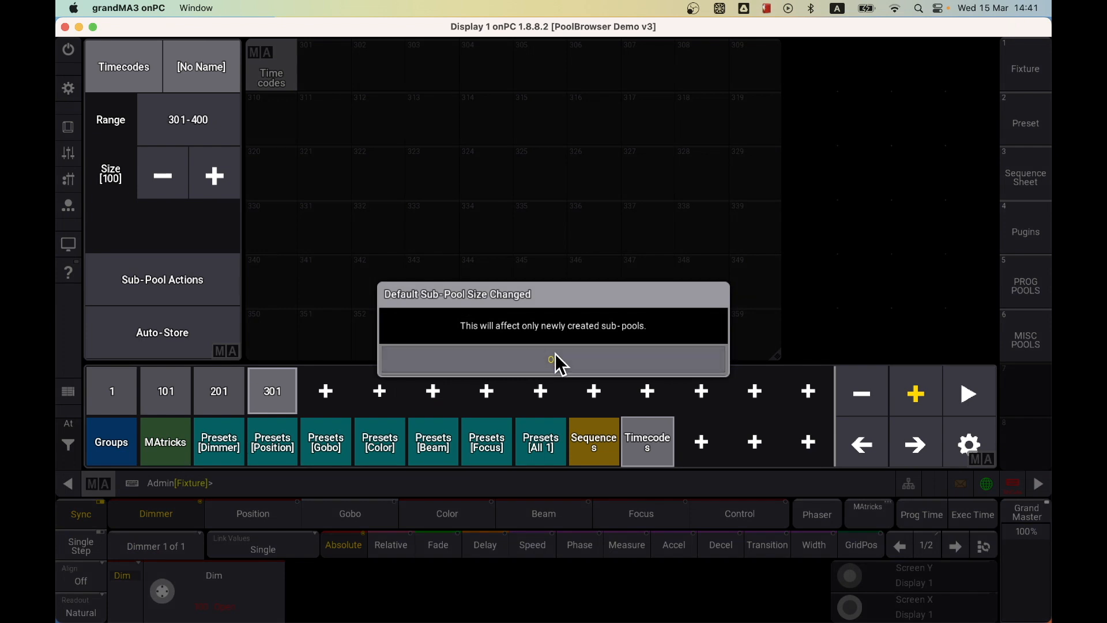
pyautogui.click(554, 359)
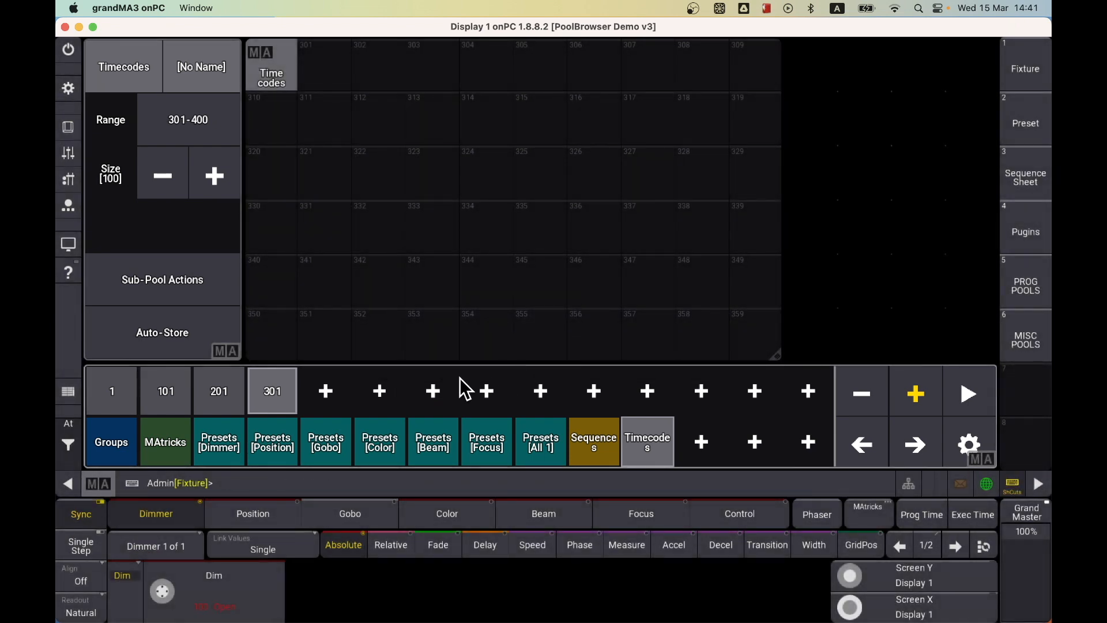
# Step: Add three more sub-pools to the Timecodes pool with ranges 401-450, 451-500 and 501-550
pyautogui.click(326, 395)
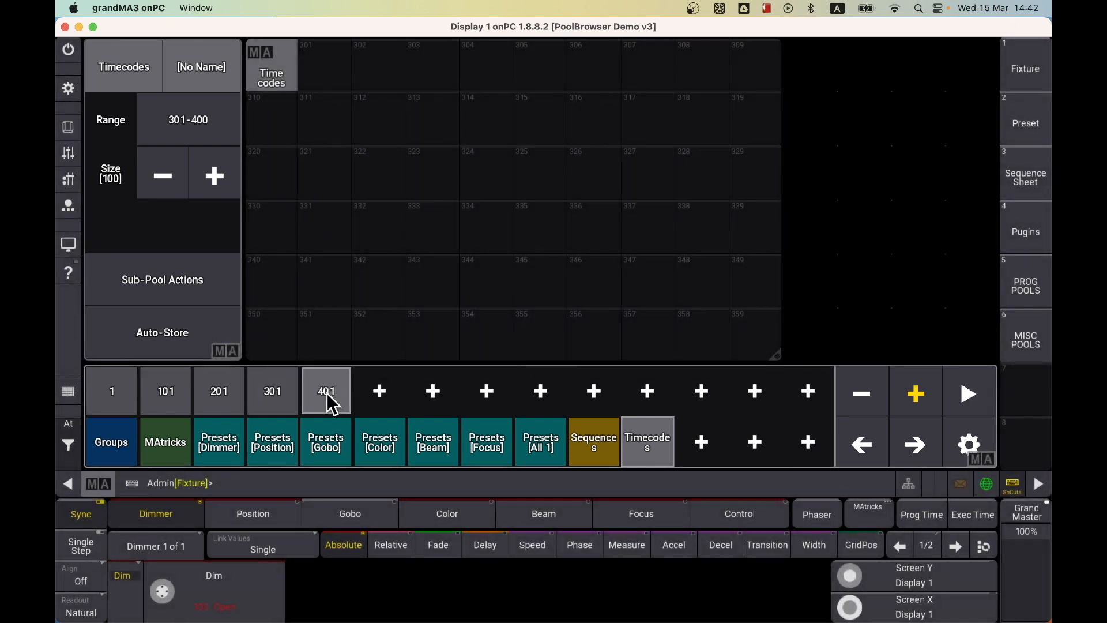
pyautogui.click(379, 392)
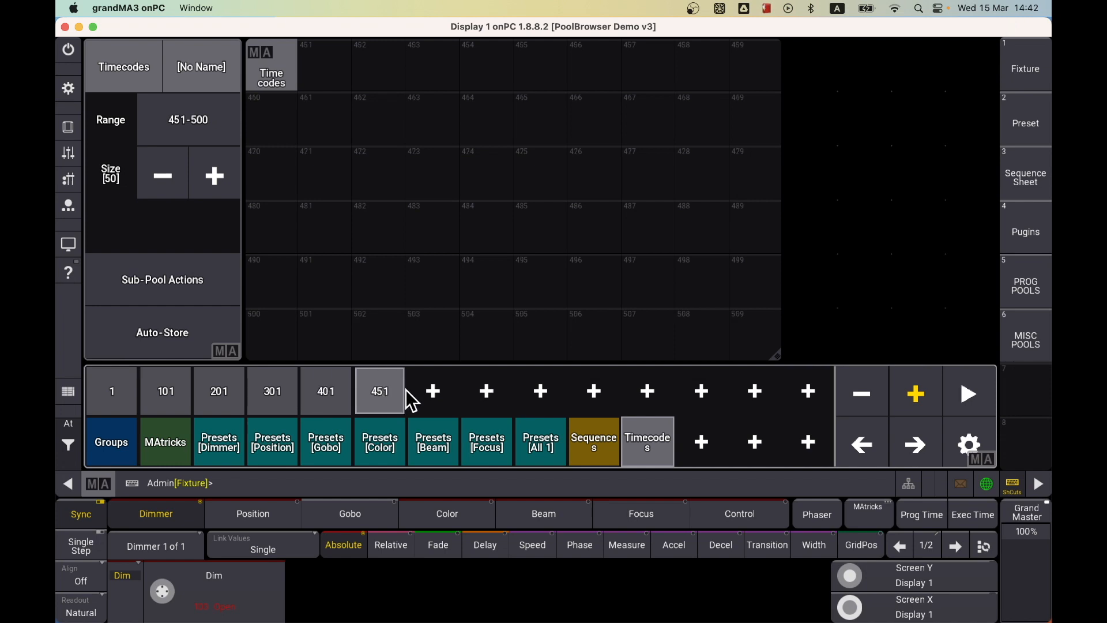
pyautogui.click(428, 389)
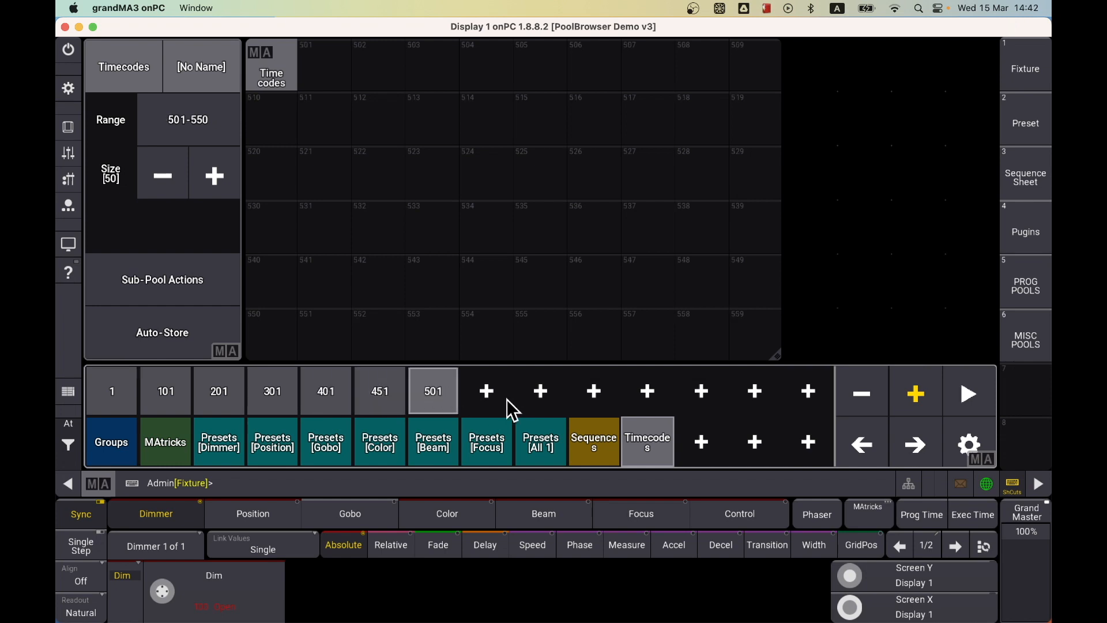
# Step: Remove the Timecodes sub-pools starting at 501 and 451, and remove the whole Timecodes pool from the browser
pyautogui.click(917, 393)
pyautogui.click(870, 394)
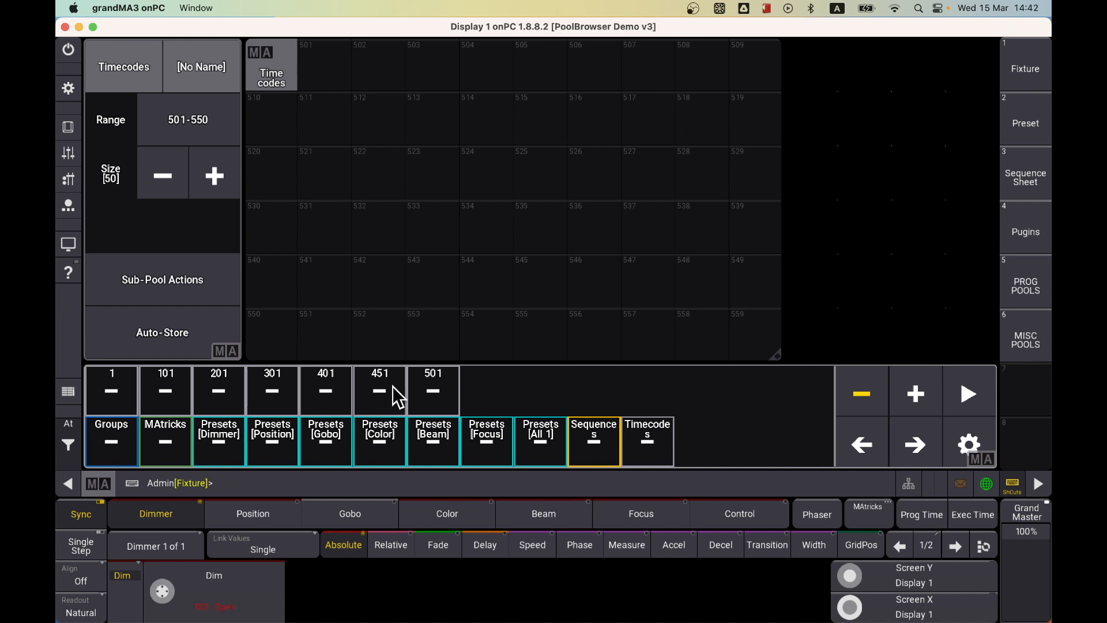
pyautogui.click(432, 396)
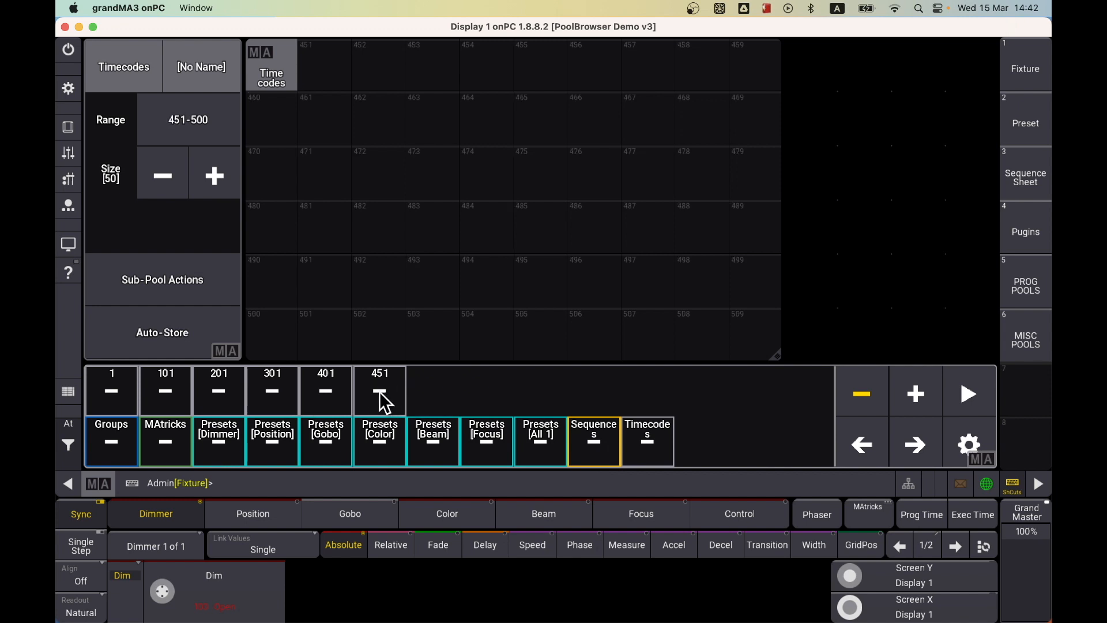
pyautogui.click(380, 392)
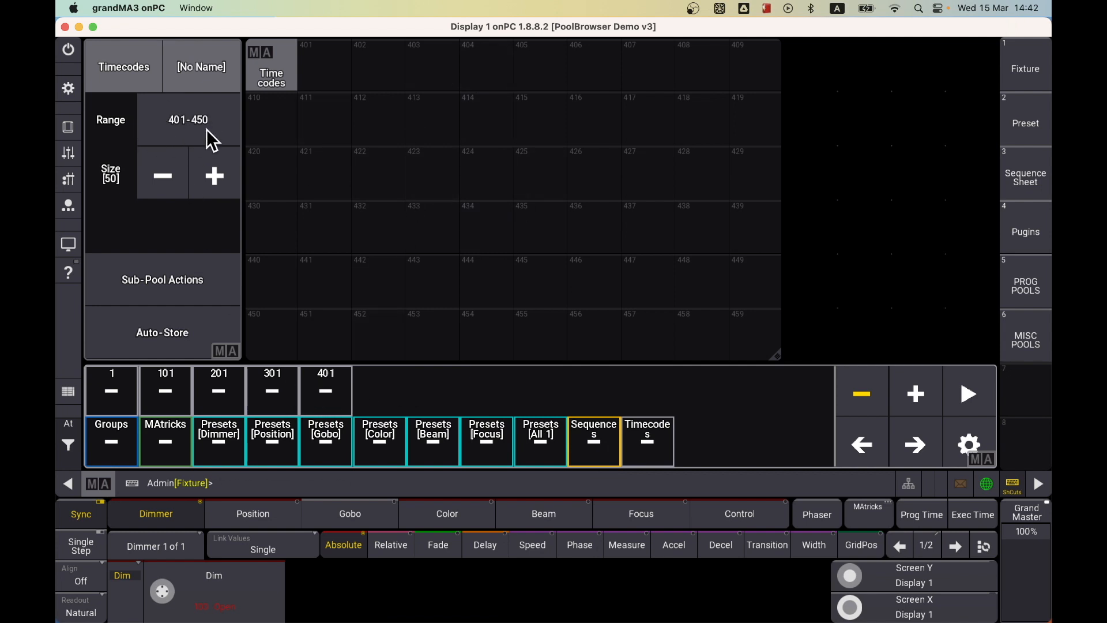
pyautogui.click(655, 444)
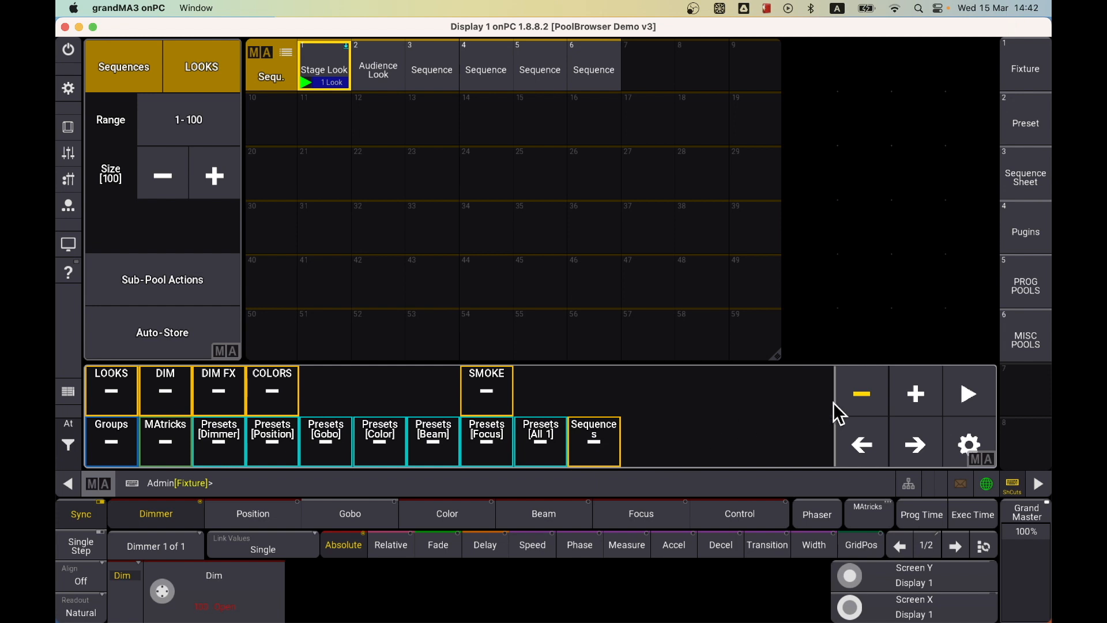
pyautogui.press('Escape')
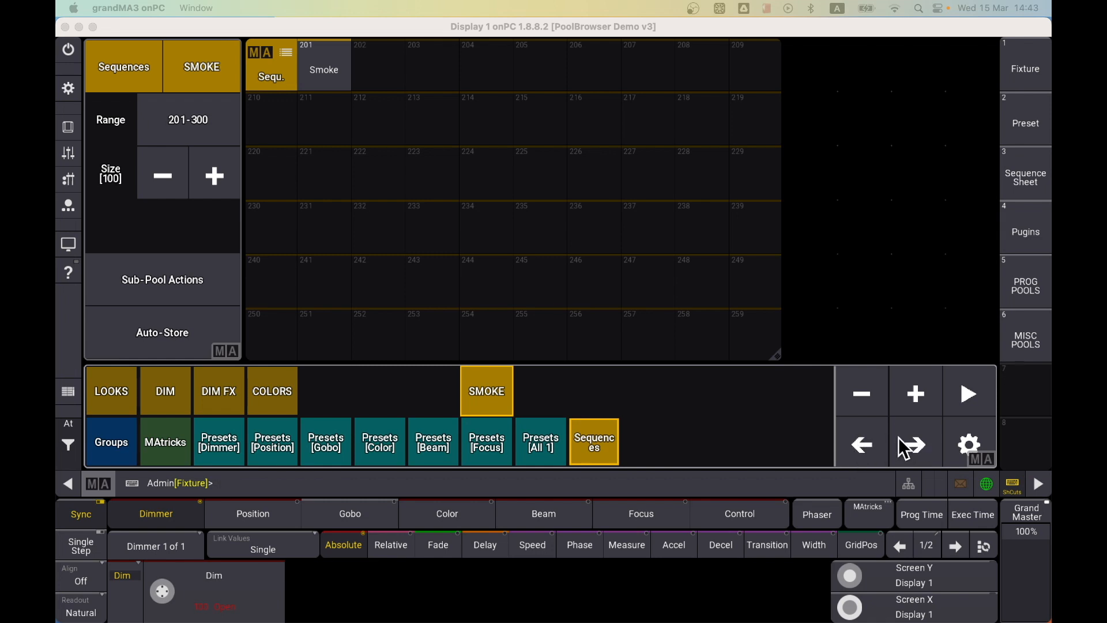
# Step: Move the Sequences pool two slots earlier so it sits between Presets [Beam] and Presets [Focus]
pyautogui.click(612, 449)
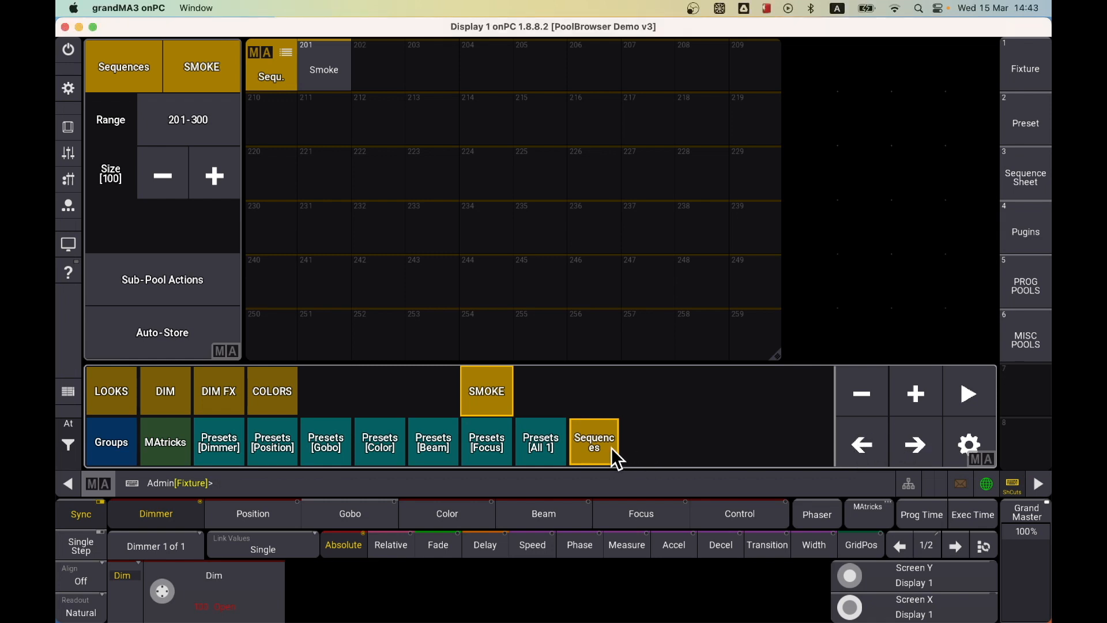
pyautogui.click(864, 455)
pyautogui.click(863, 451)
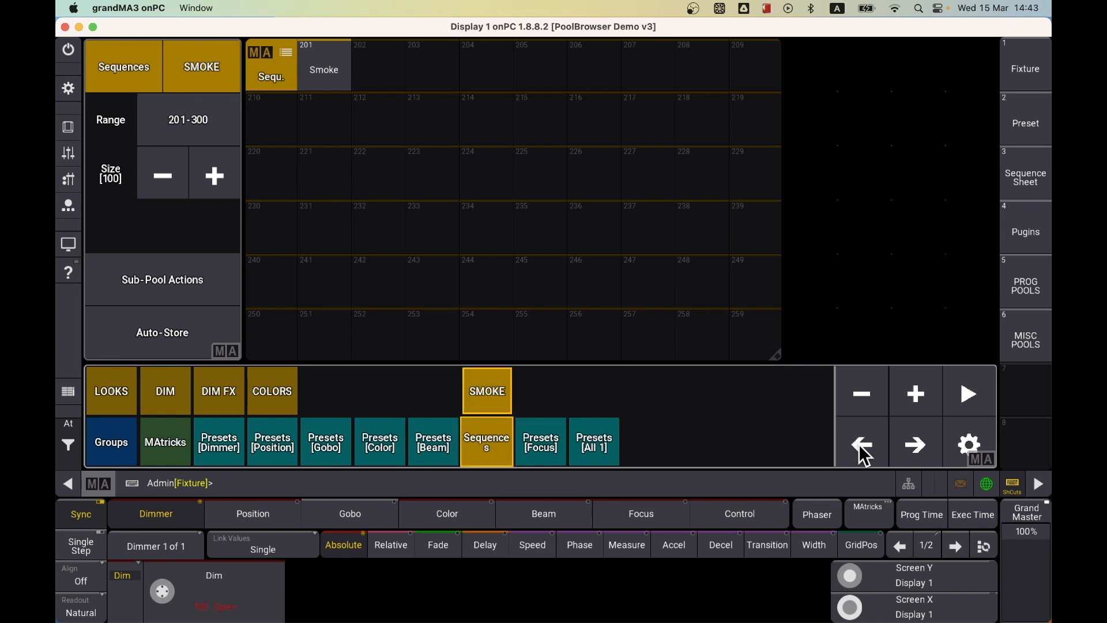
# Step: Reorder the Sequences sub-pools by moving SMOKE two slots earlier and LOOKS one slot later, after DIM
pyautogui.click(861, 447)
pyautogui.click(860, 447)
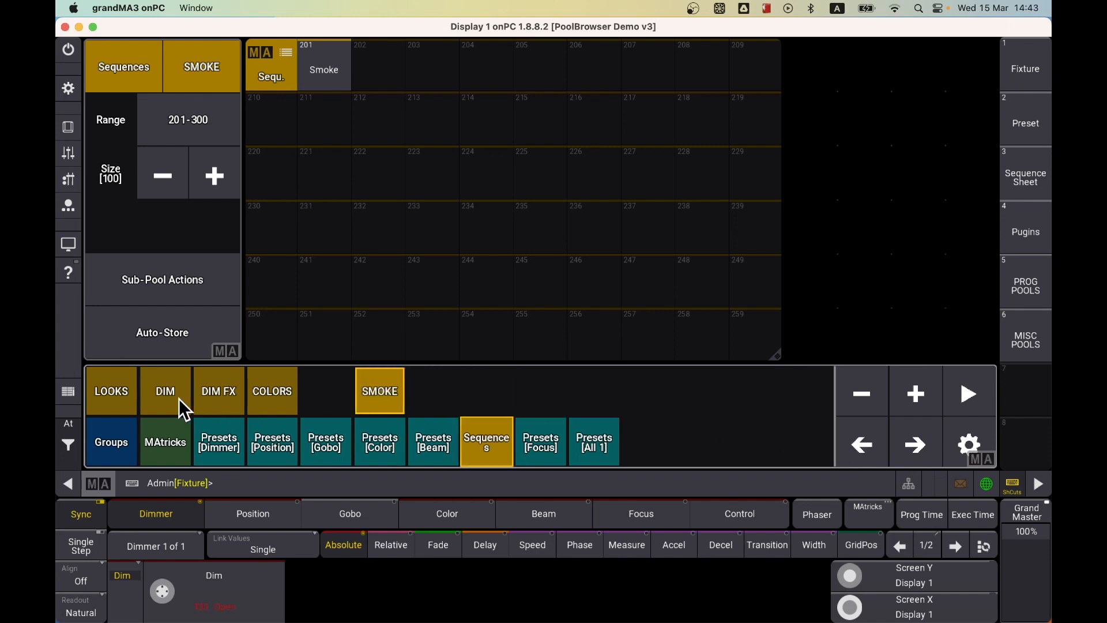
pyautogui.click(116, 398)
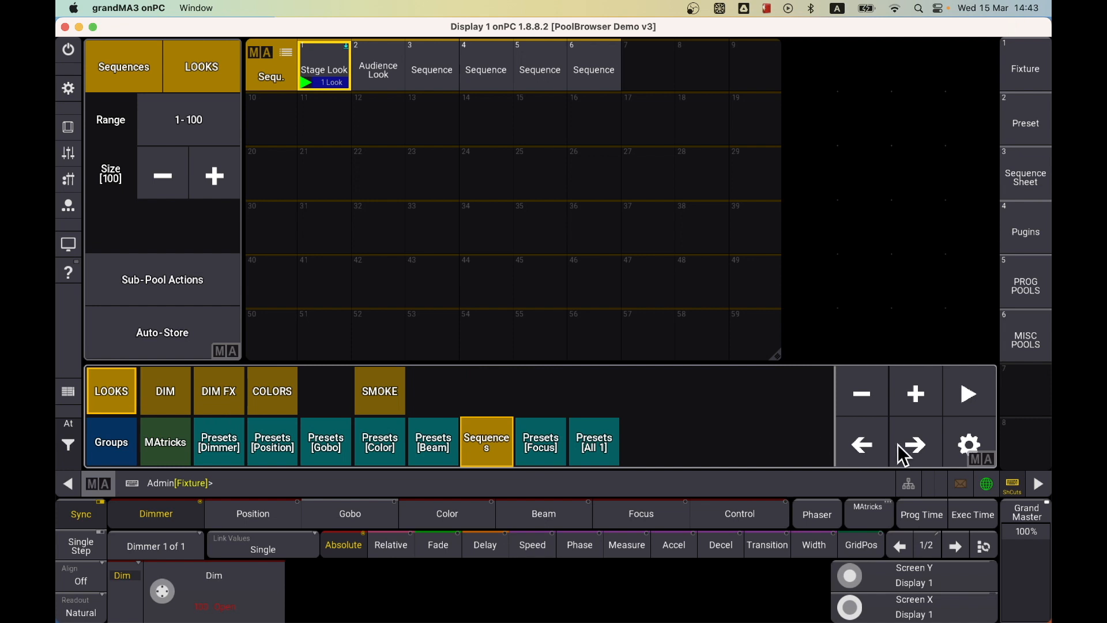
pyautogui.click(909, 452)
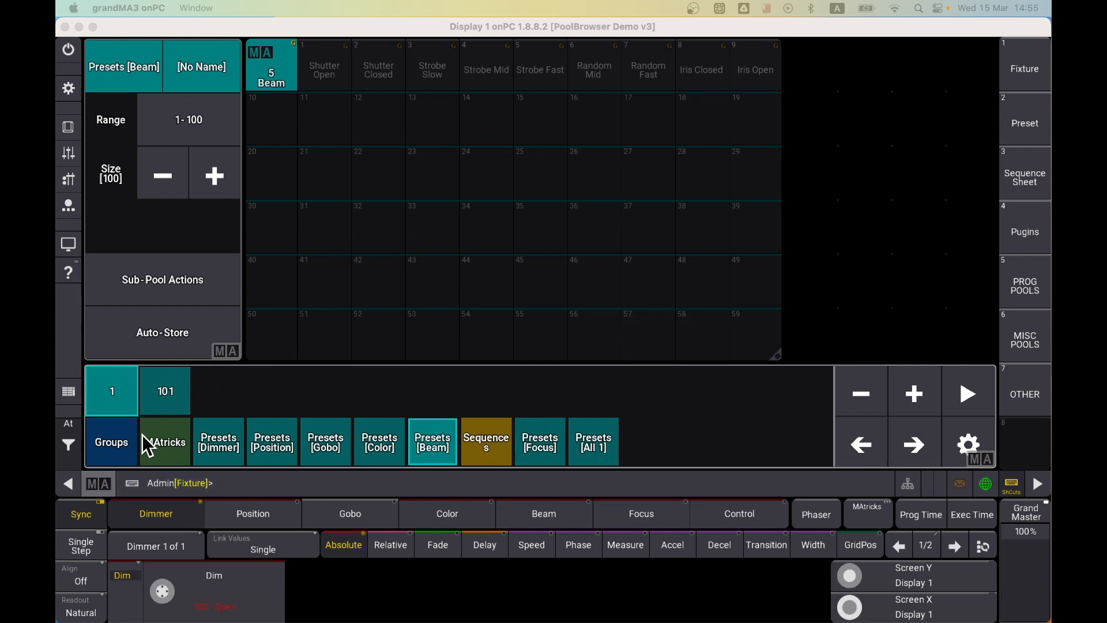
# Step: View the STATIC and FX sub-pools of Presets [Color], and the LOOKS sub-pool of Sequences
pyautogui.click(382, 452)
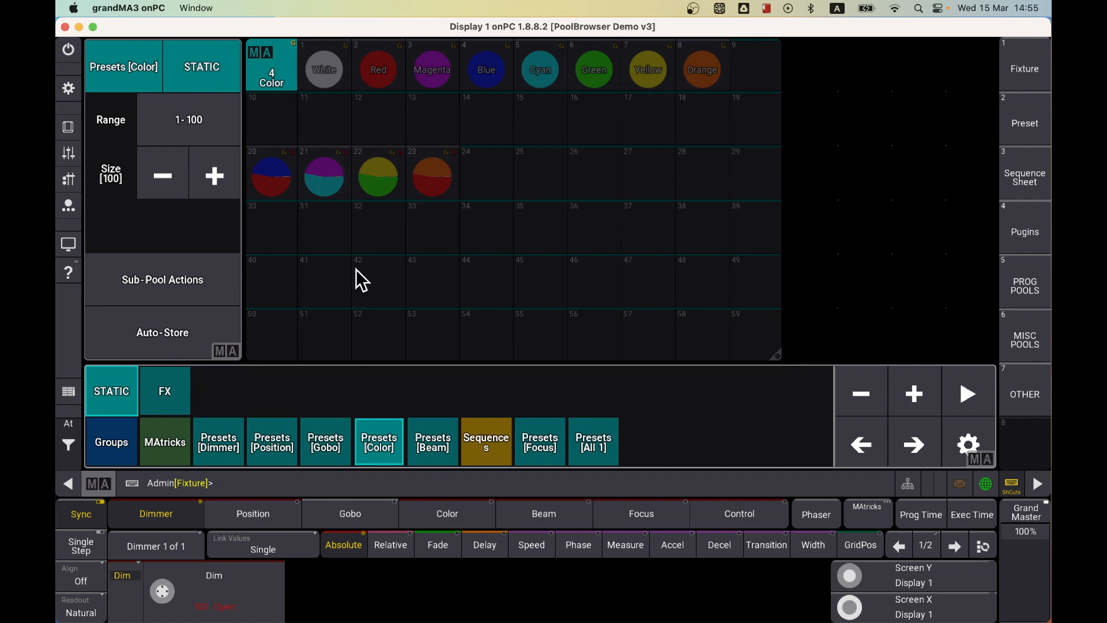
pyautogui.click(165, 390)
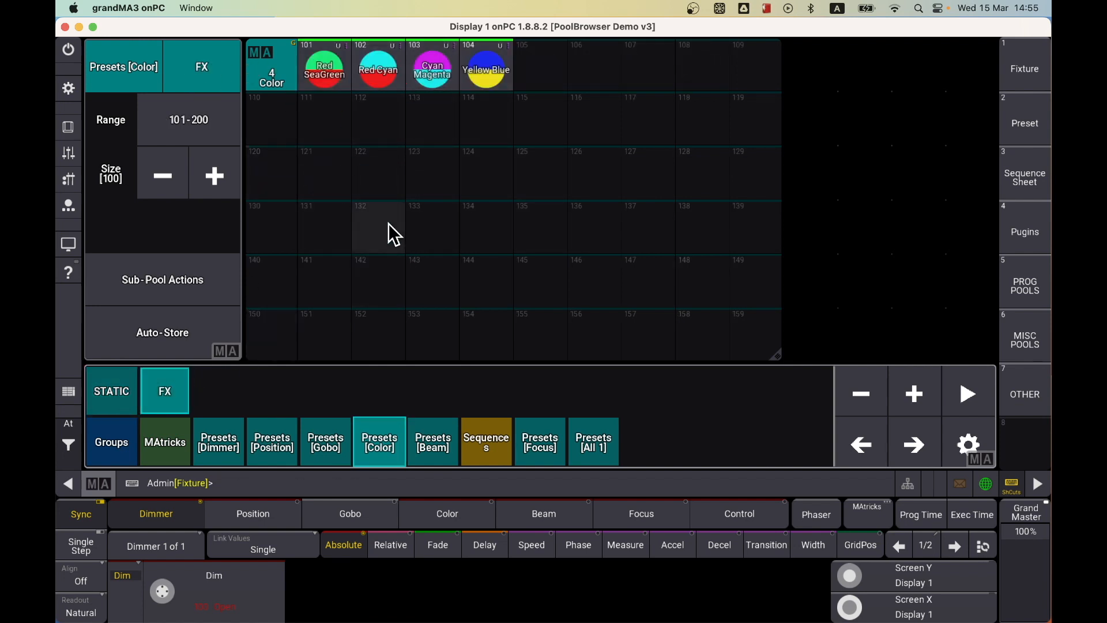
pyautogui.click(1032, 297)
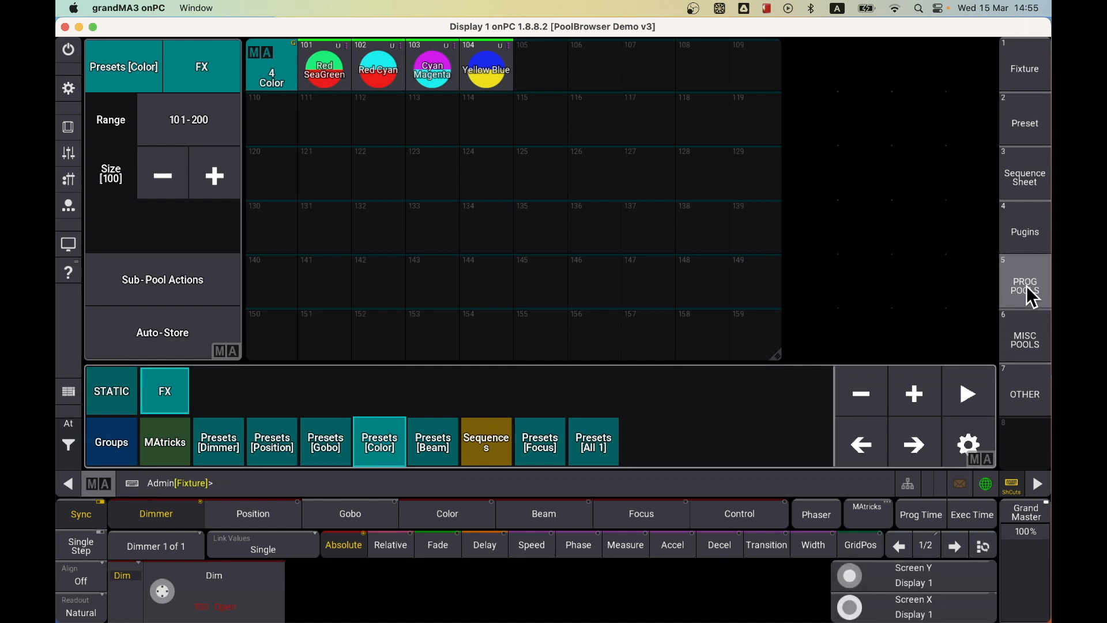
pyautogui.click(481, 451)
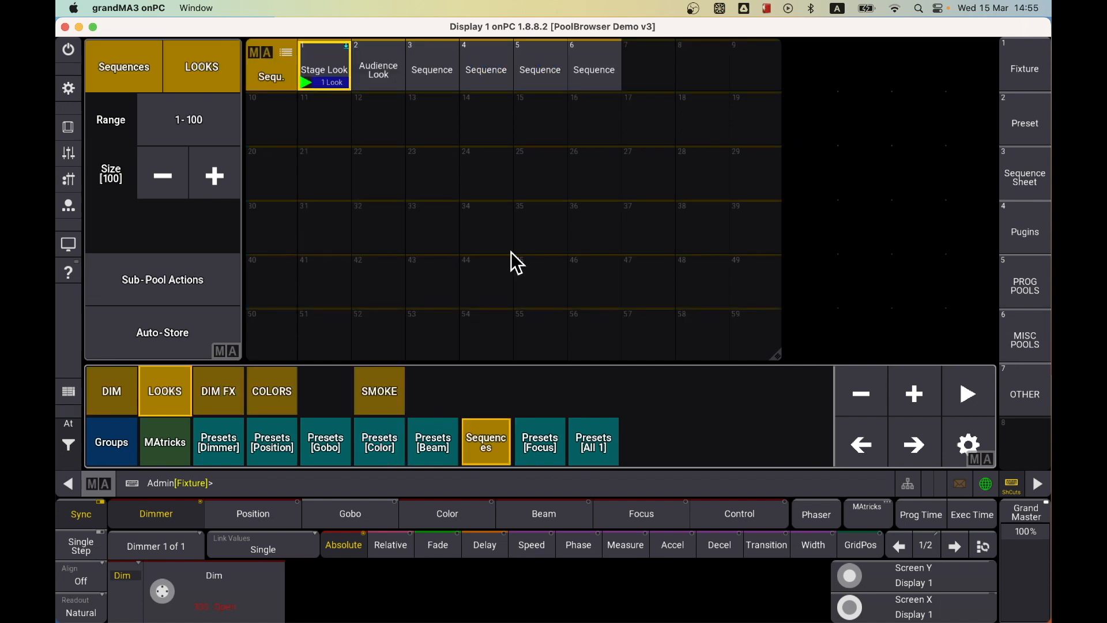
# Step: Visit the Preset and Fixture views, returning to PROG POOLS each time and viewing its Groups pool in between
pyautogui.click(1026, 126)
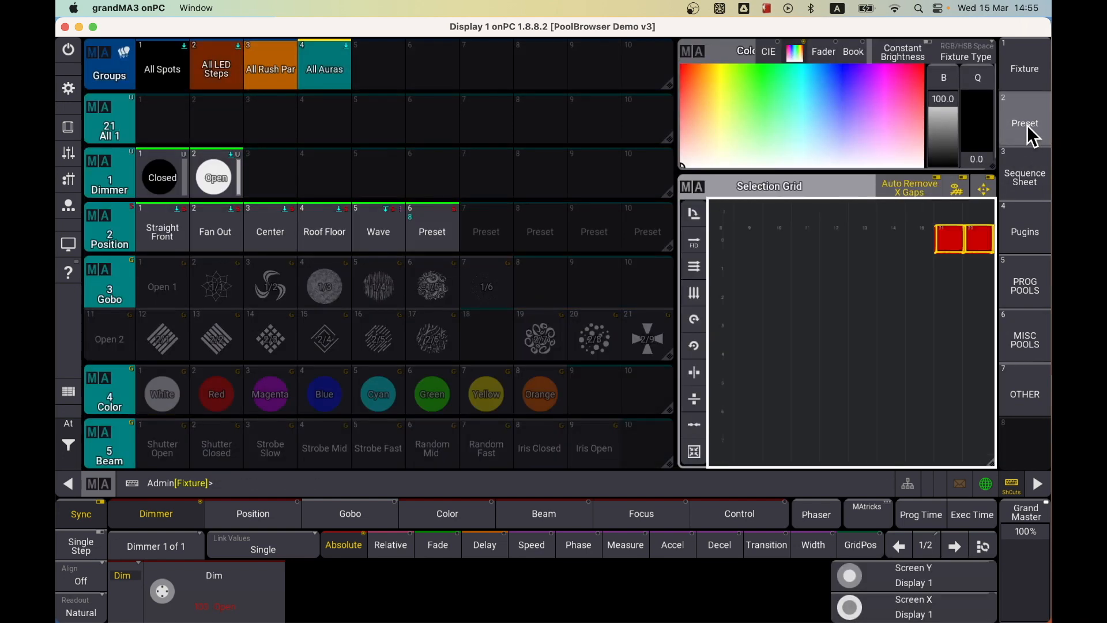
pyautogui.click(1022, 286)
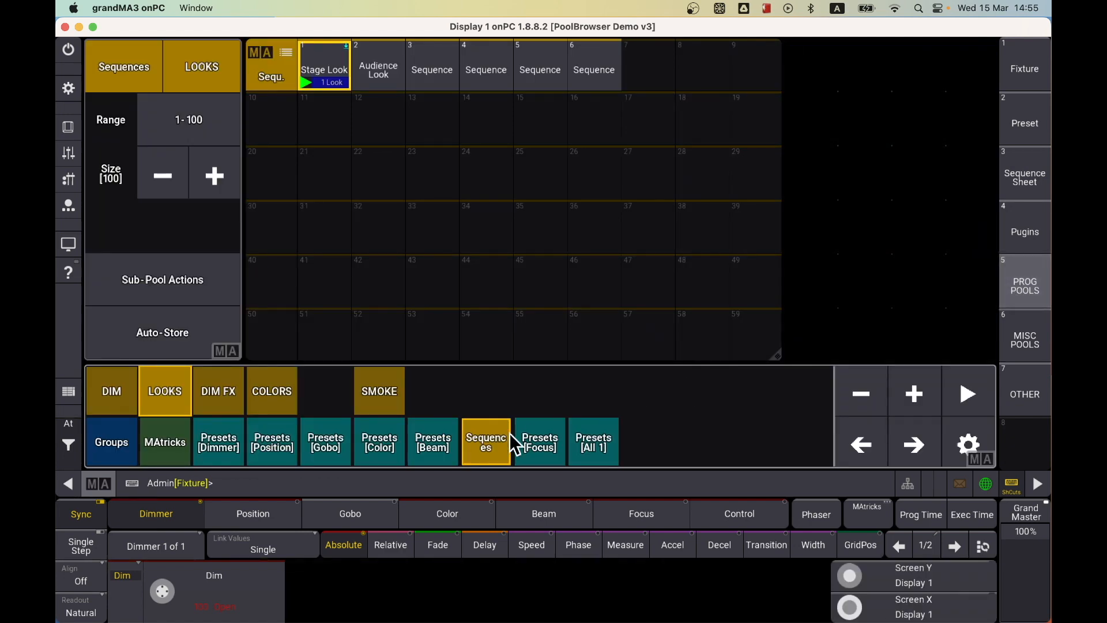
pyautogui.click(120, 447)
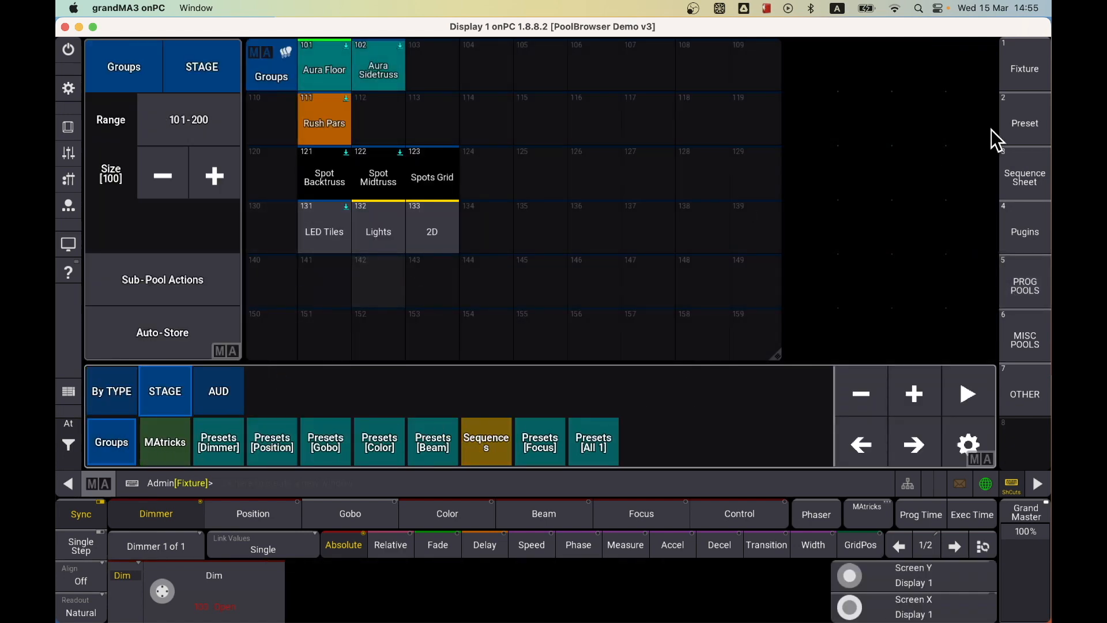
pyautogui.click(1023, 64)
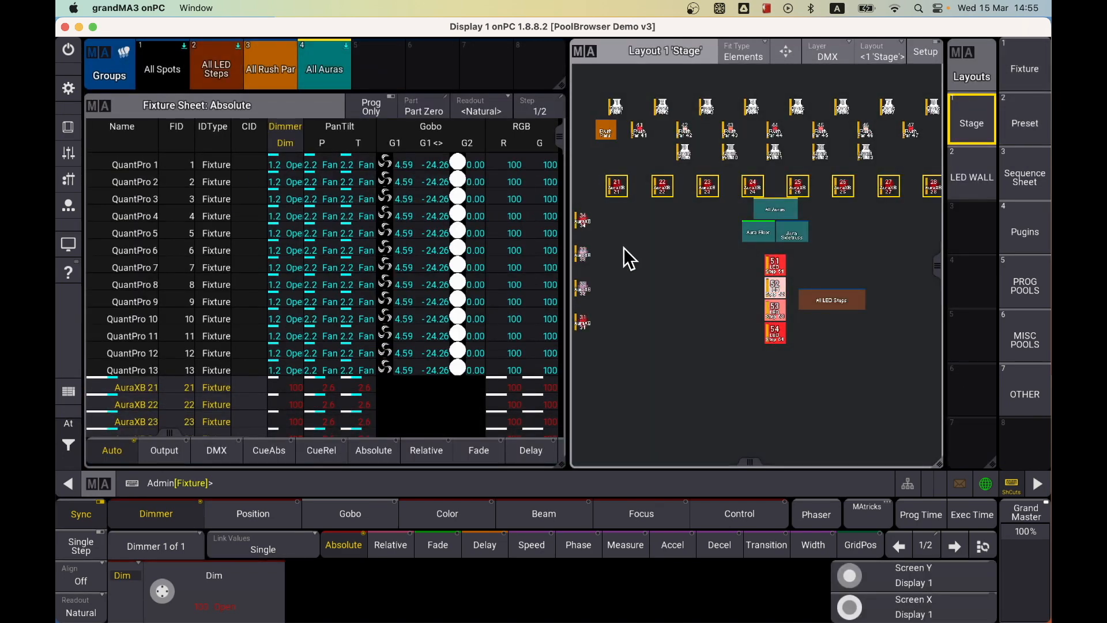
pyautogui.click(1031, 286)
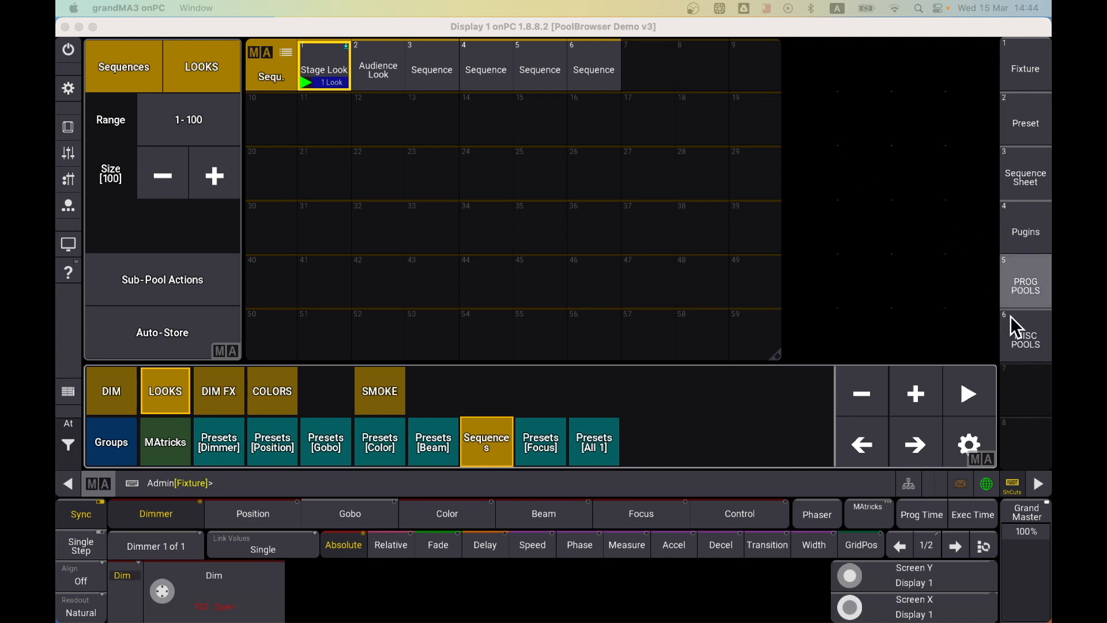
# Step: Create a new Pool Browser on screen 1, view button 7, using the Miscellaneous Pools defaults
pyautogui.click(968, 442)
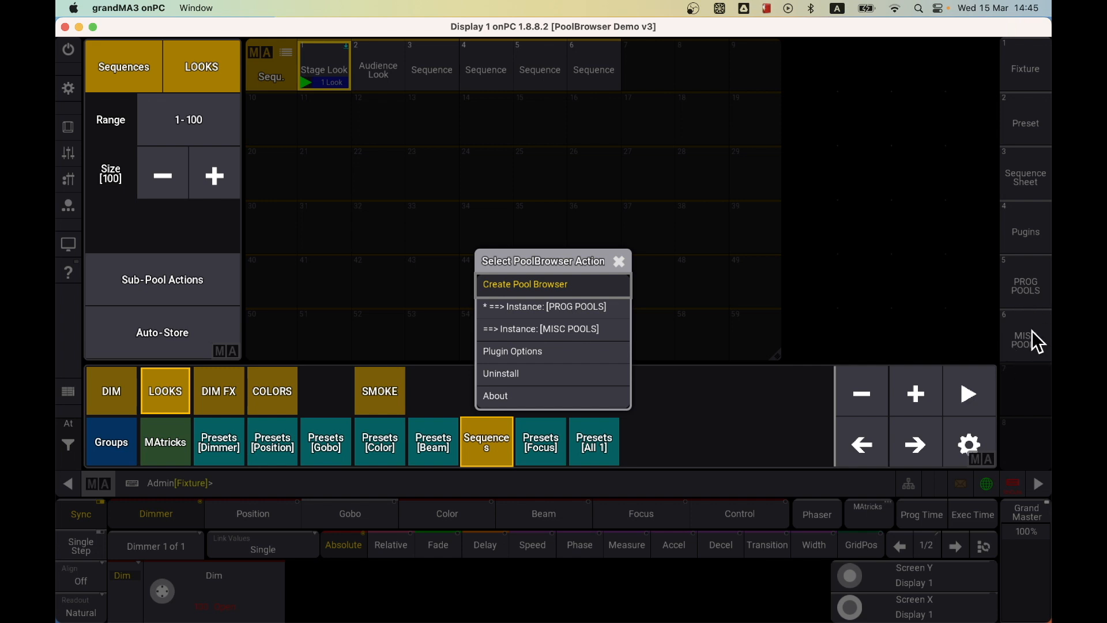
pyautogui.click(516, 286)
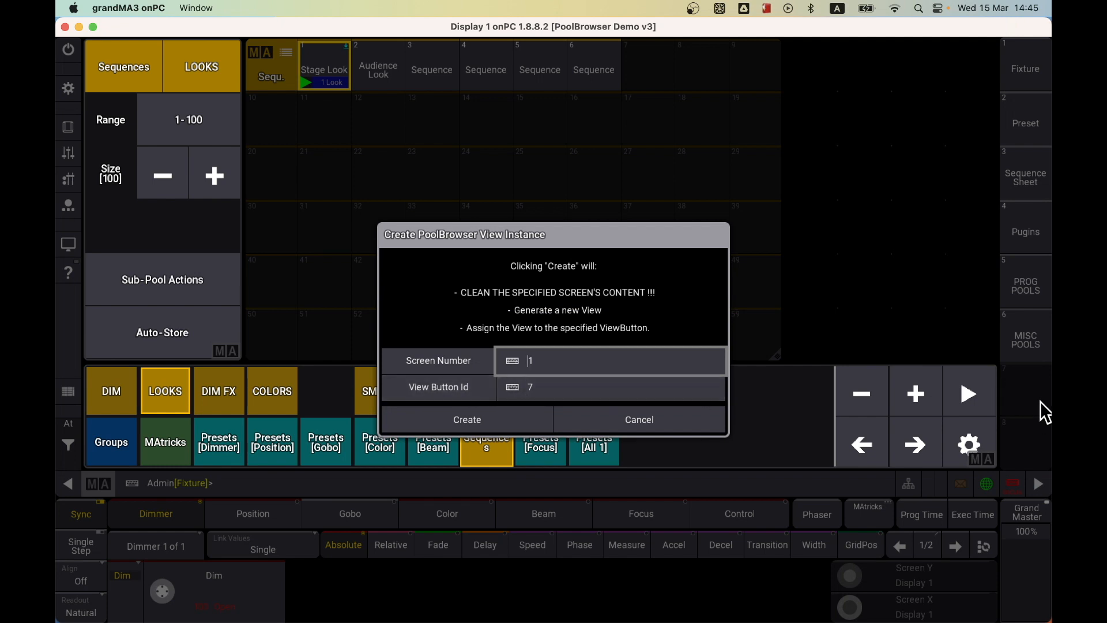
pyautogui.click(482, 424)
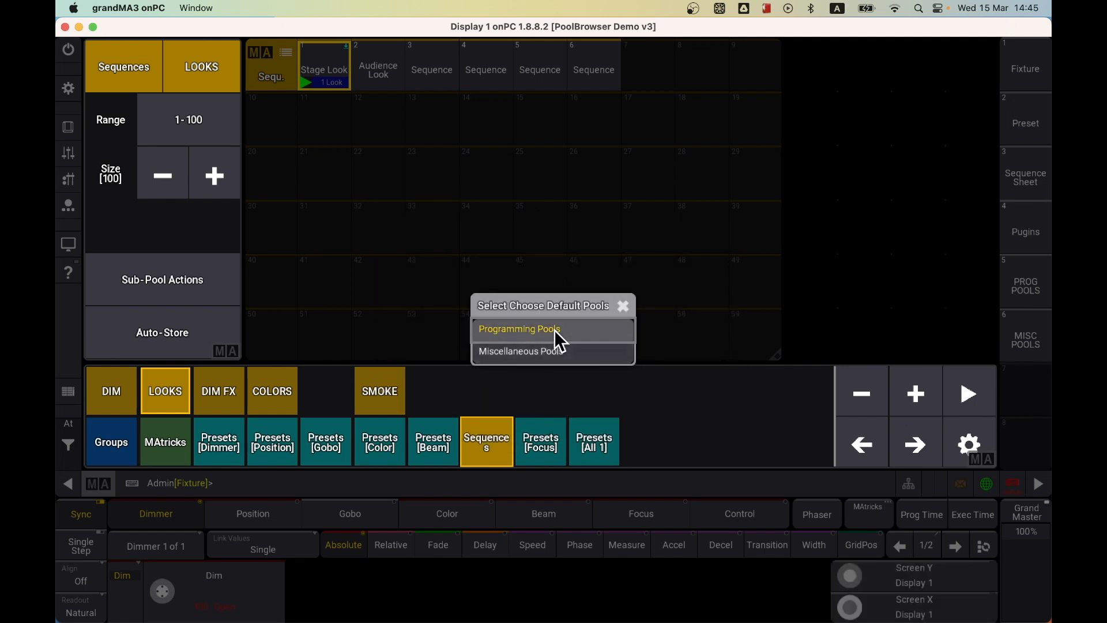
pyautogui.click(528, 350)
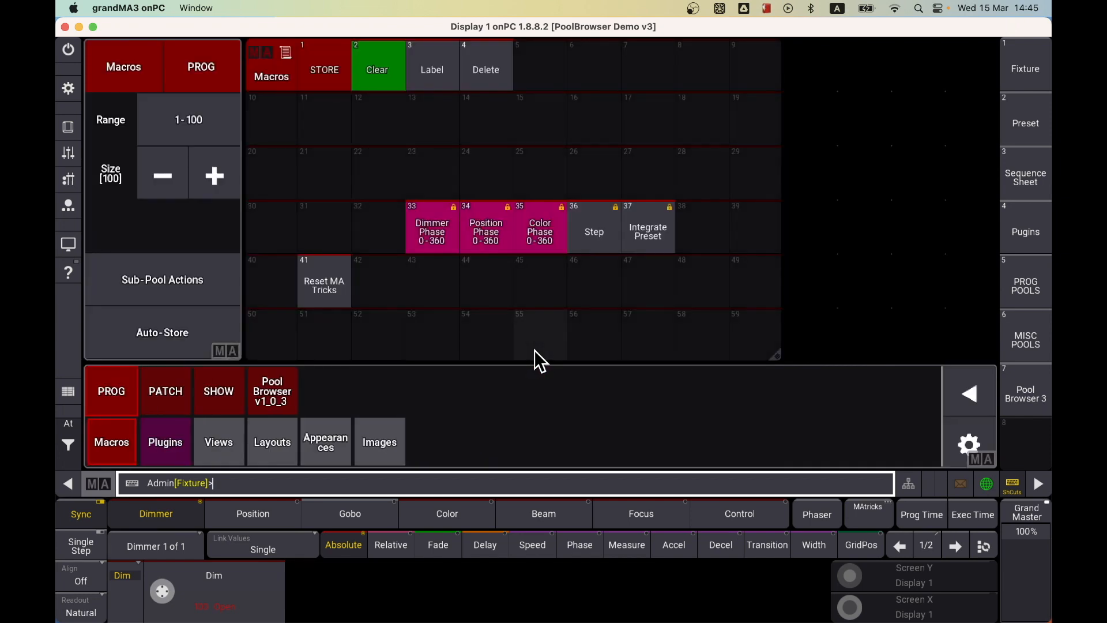
# Step: Remove the Images, Appearances, Layouts and Views pools from the new browser, and compare it with the MISC POOLS view
pyautogui.click(971, 401)
pyautogui.click(862, 393)
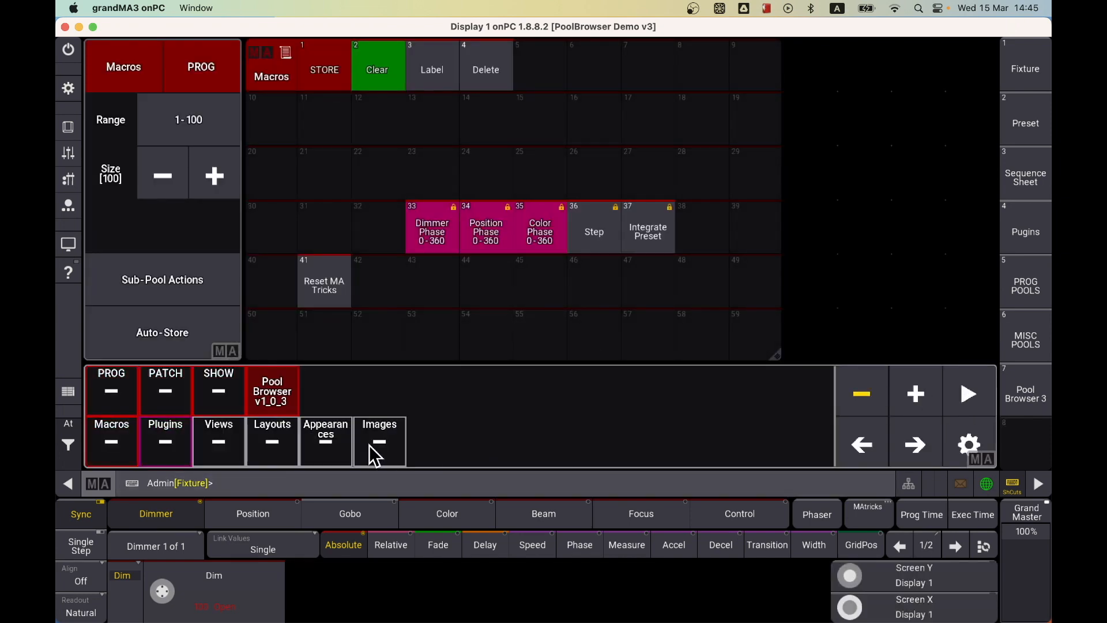
pyautogui.click(320, 447)
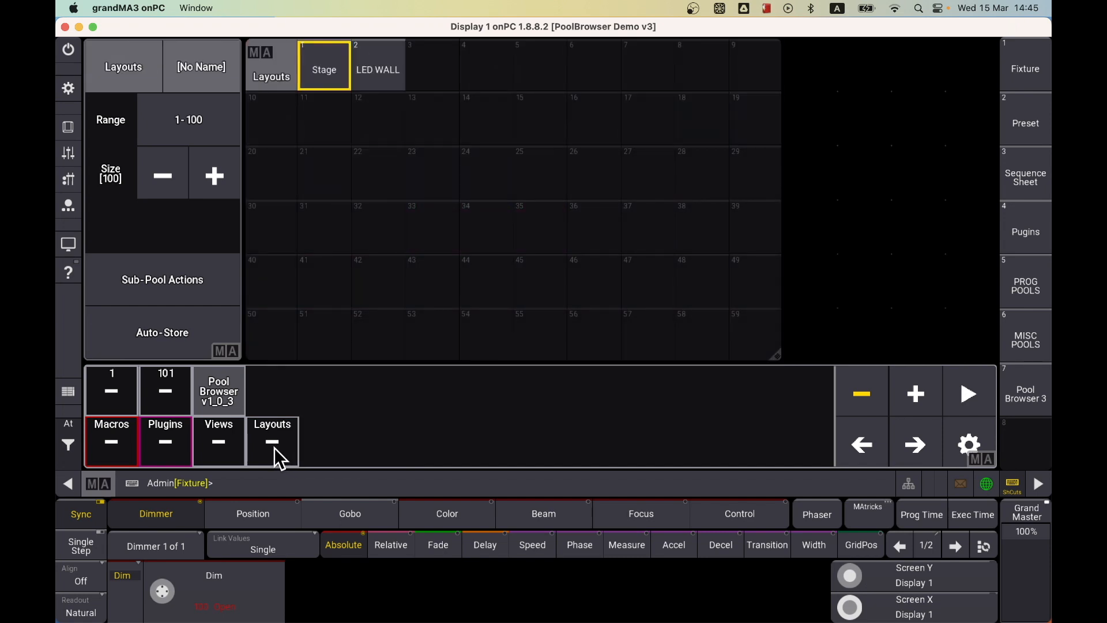
pyautogui.click(275, 447)
pyautogui.click(209, 443)
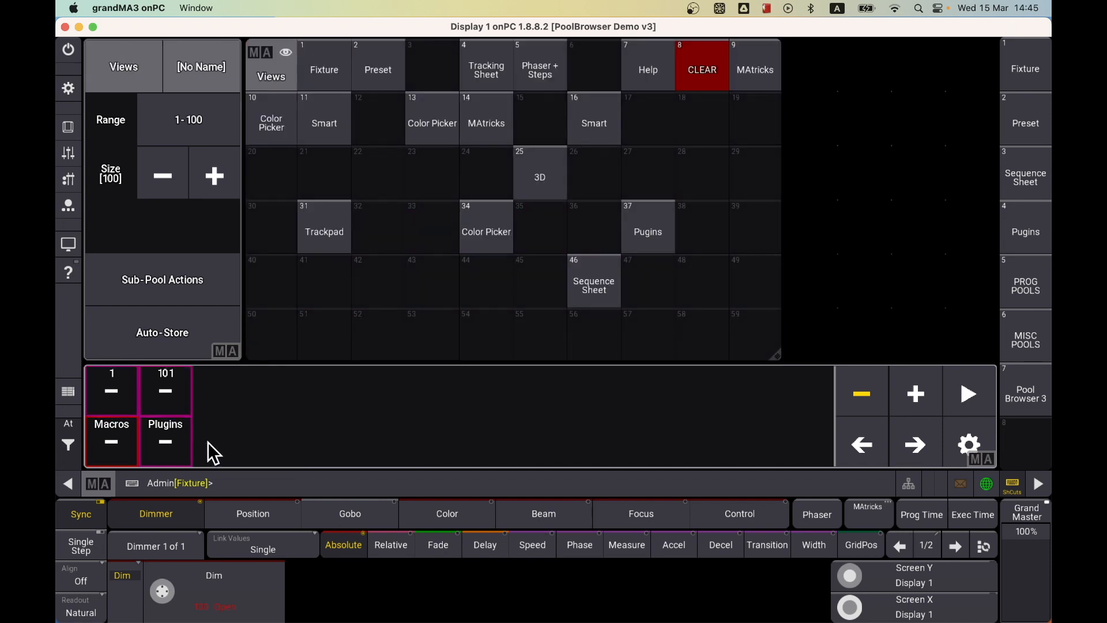
pyautogui.click(862, 386)
pyautogui.click(1026, 344)
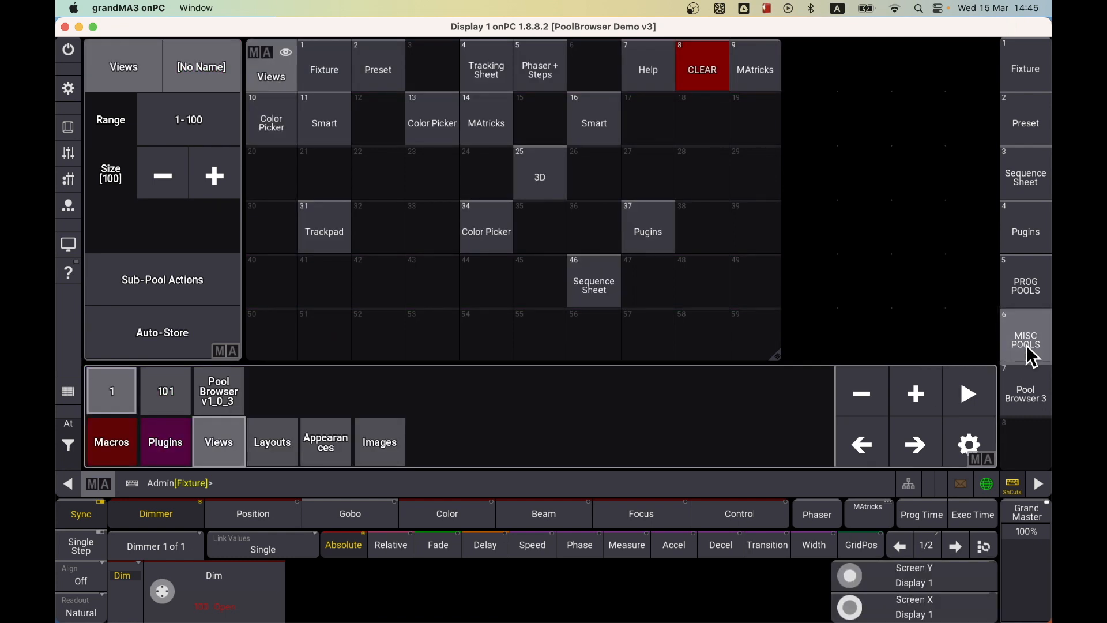
pyautogui.click(1028, 396)
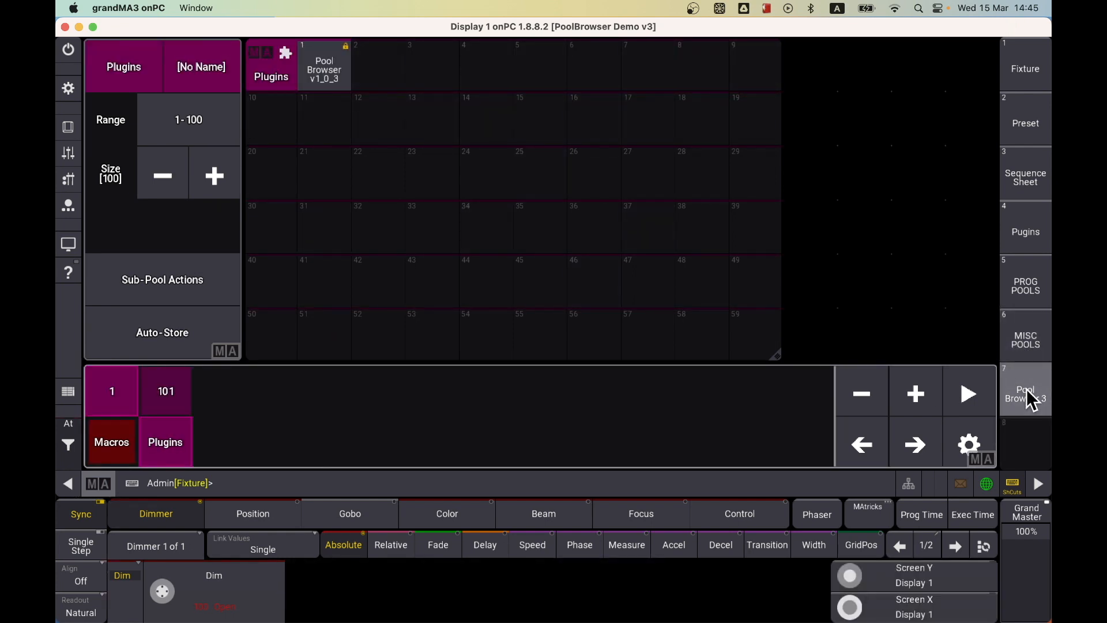
# Step: Label the new browser's view OTHER, and revisit the MISC POOLS and PROG POOLS views
pyautogui.click(1031, 398)
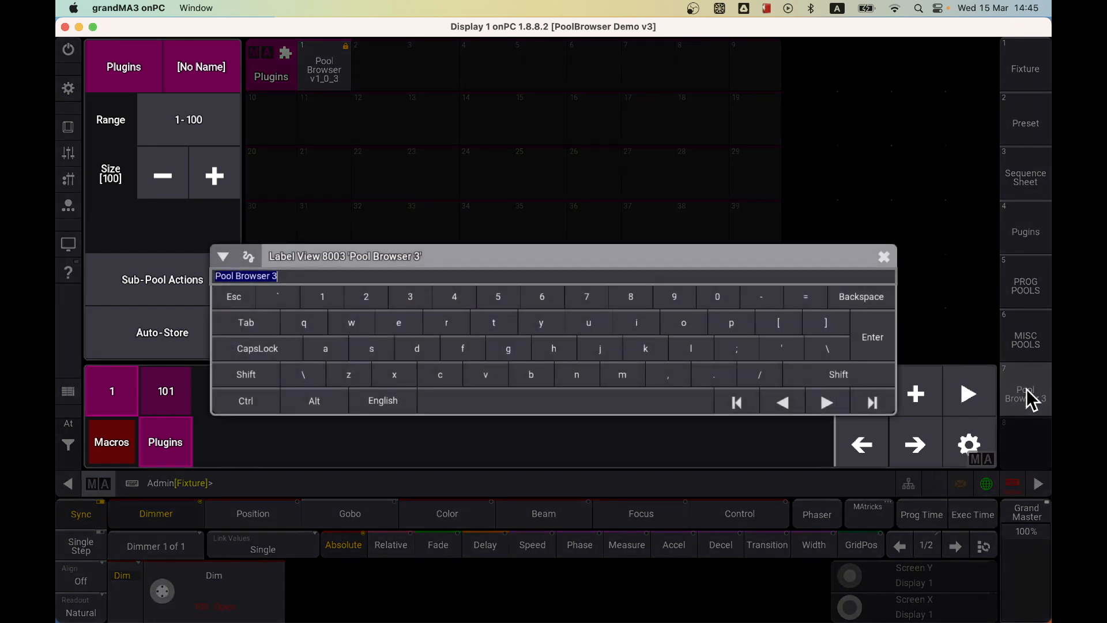
pyautogui.write('OTHER')
pyautogui.press('Return')
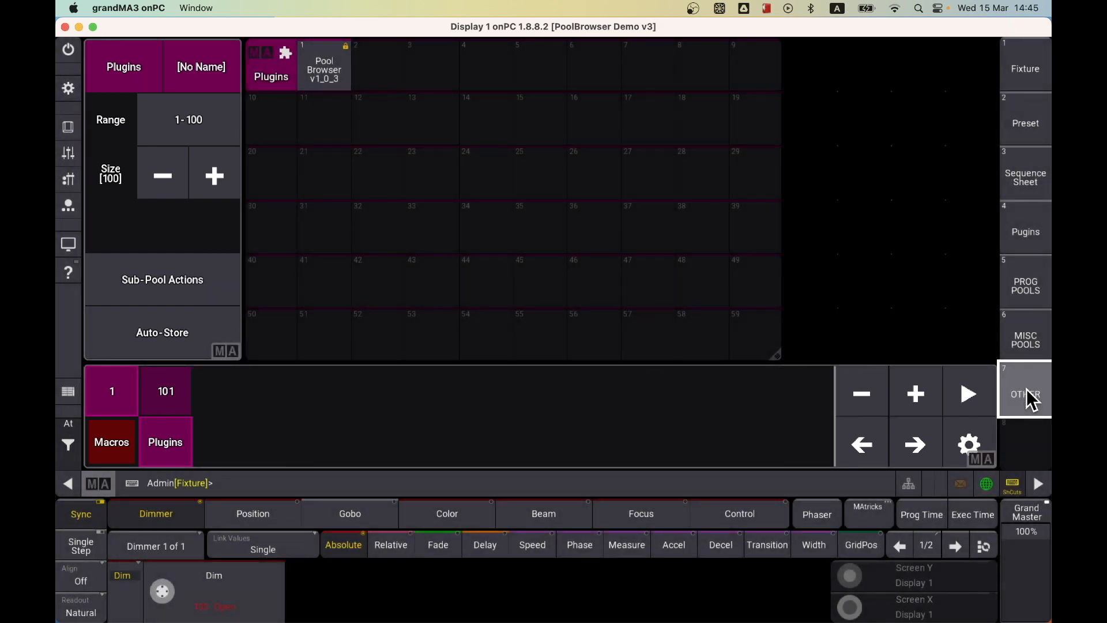
pyautogui.click(1036, 343)
pyautogui.click(1023, 292)
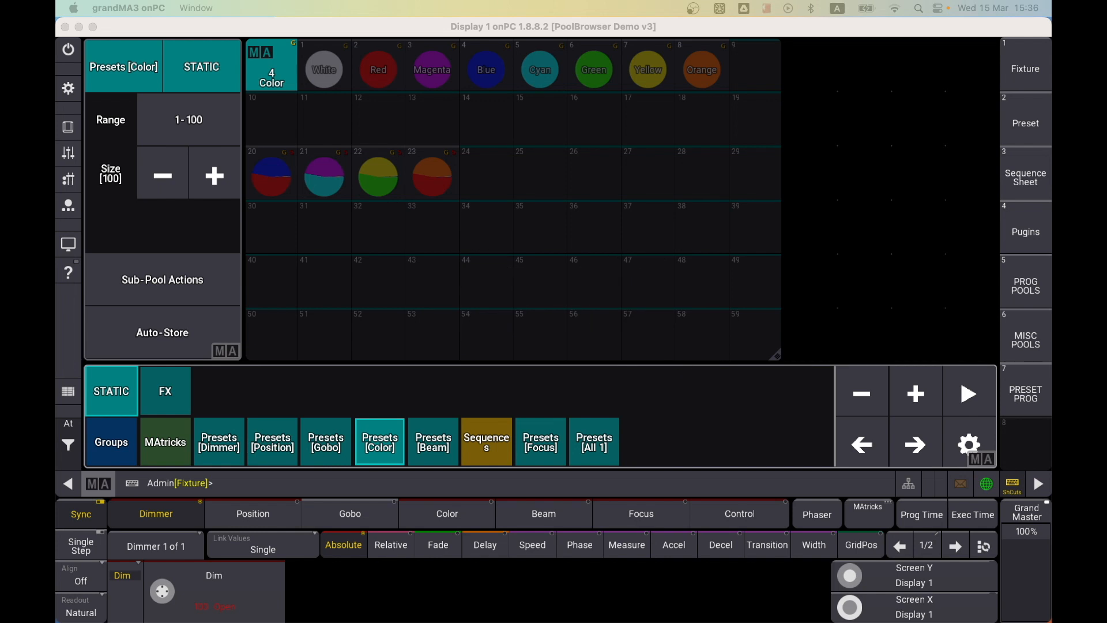
# Step: Examine the Default SubPool Size and Auto-Fit To Screen settings in the plugin options, leaving them as they are
pyautogui.click(781, 93)
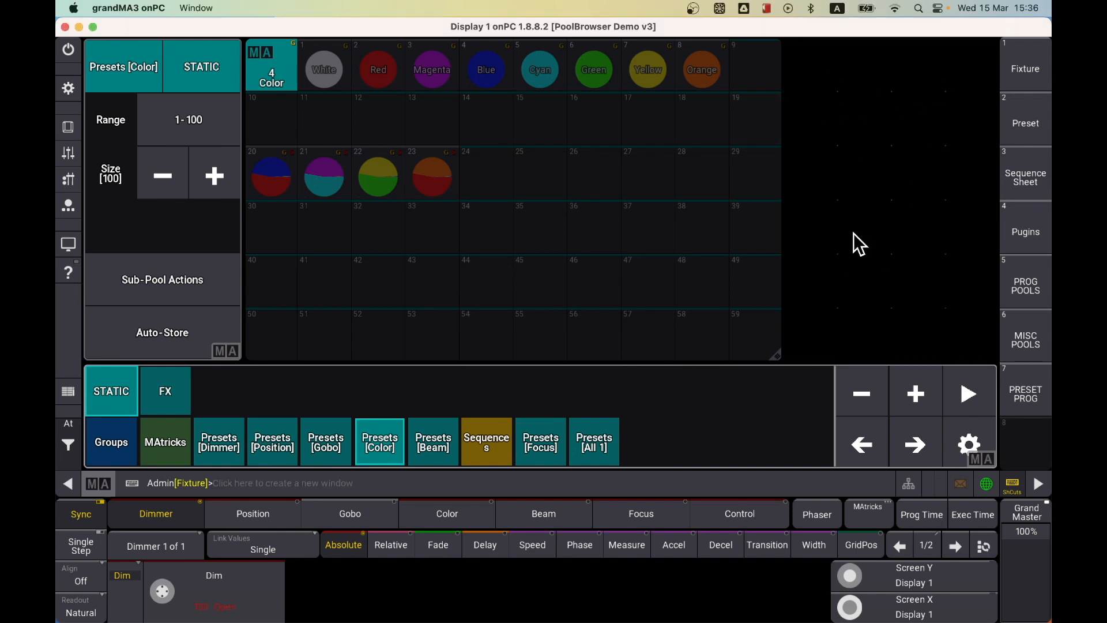
pyautogui.click(974, 445)
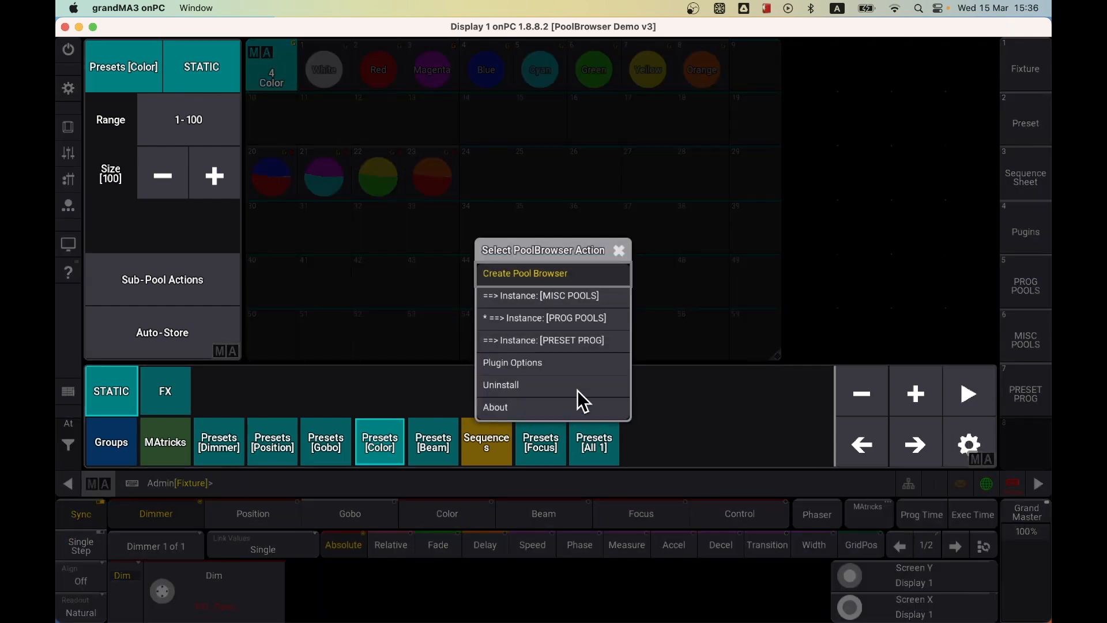
pyautogui.click(528, 362)
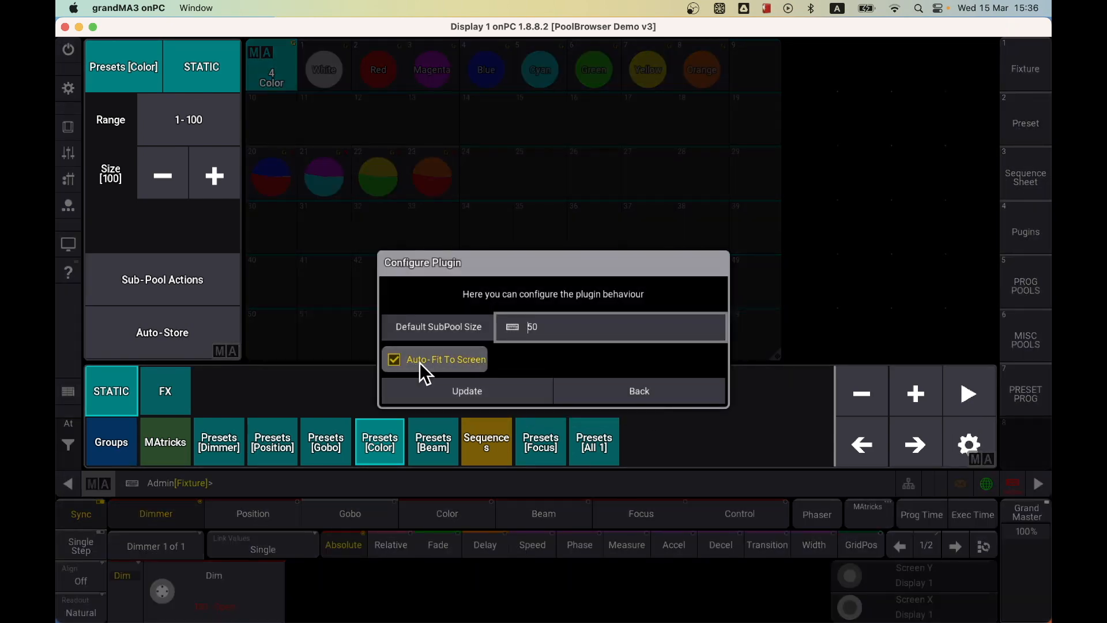
pyautogui.click(594, 393)
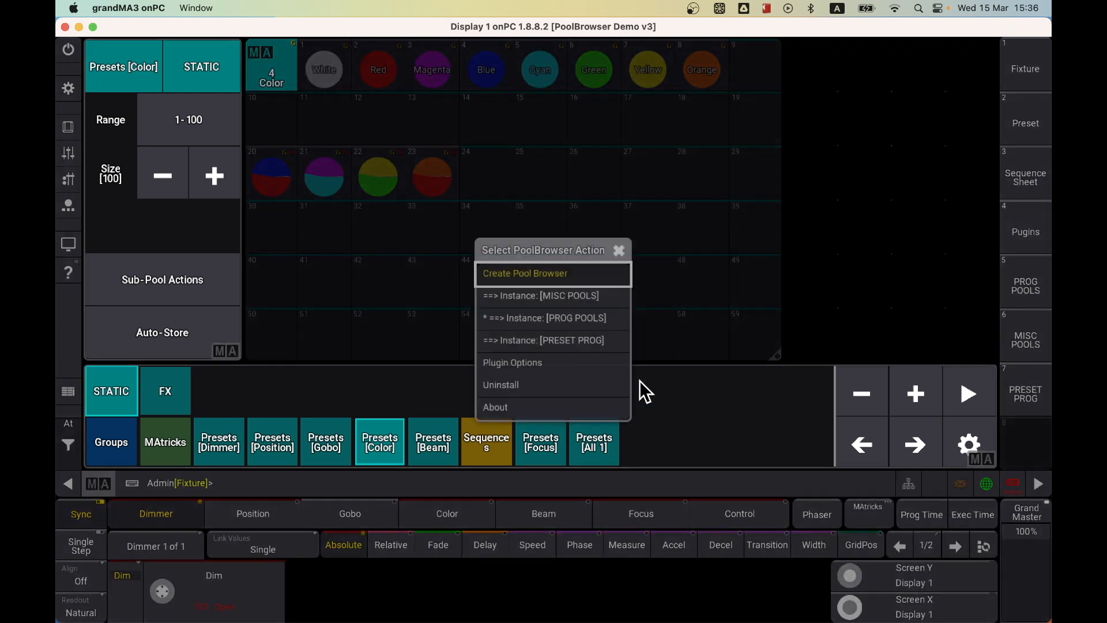
pyautogui.click(619, 251)
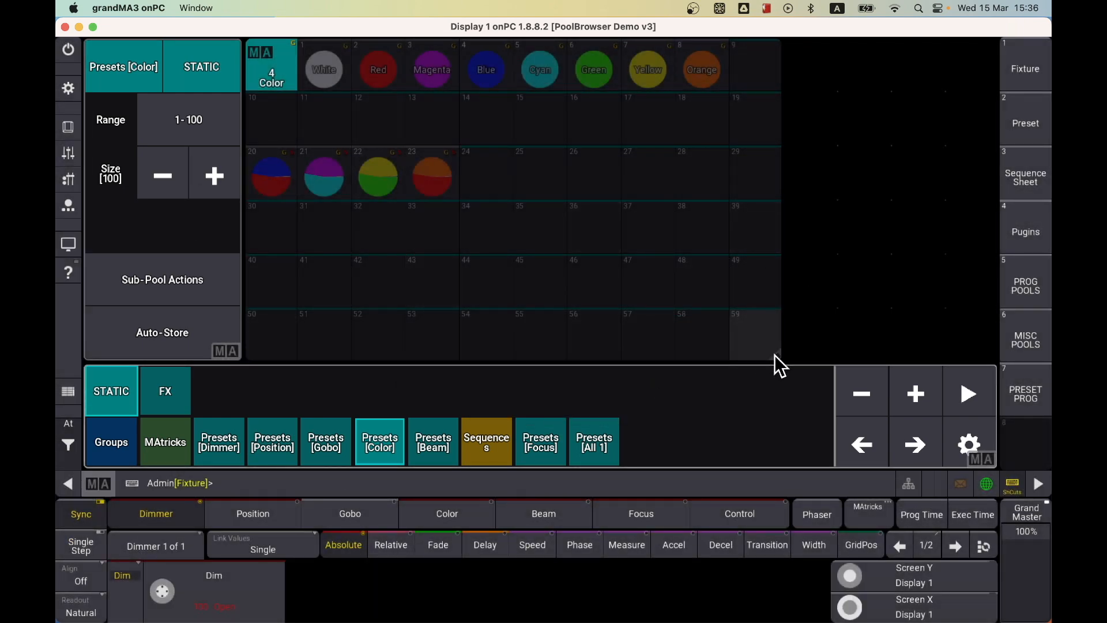
# Step: Narrow the Color preset pool window to six columns, and test the layout by switching to Presets [Gobo] and Presets [Position]
pyautogui.moveTo(776, 355); pyautogui.dragTo(564, 356)
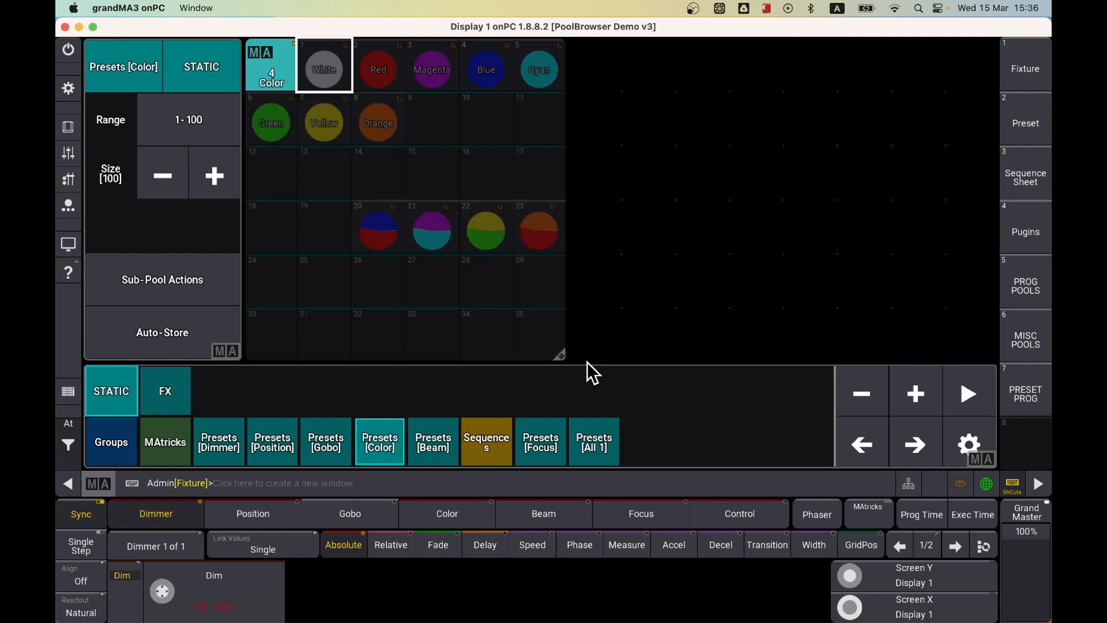
pyautogui.click(329, 444)
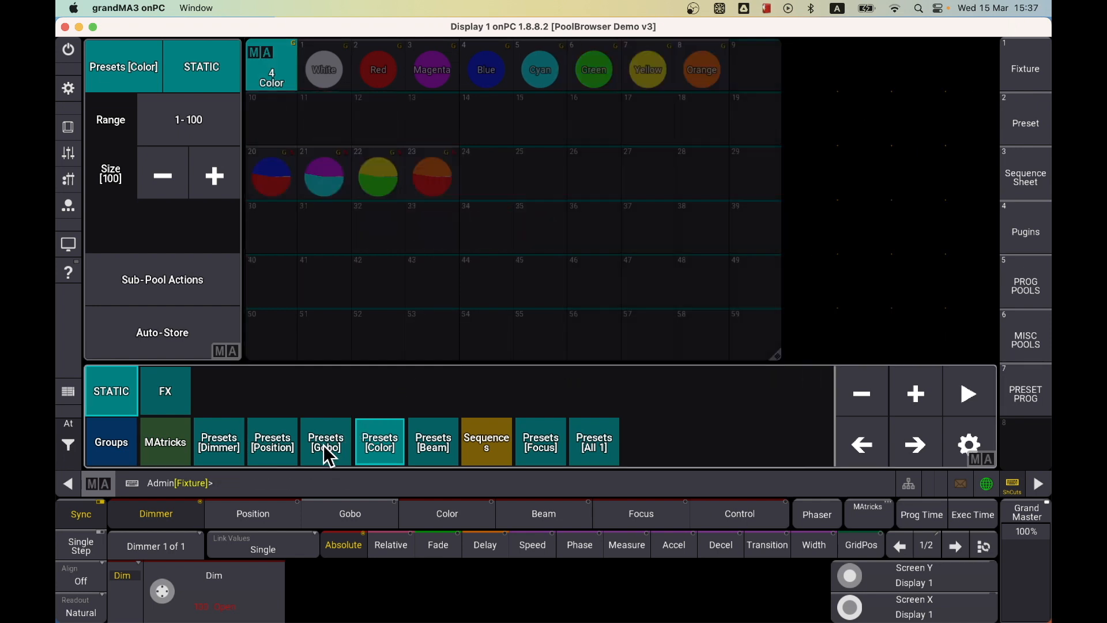
pyautogui.click(272, 441)
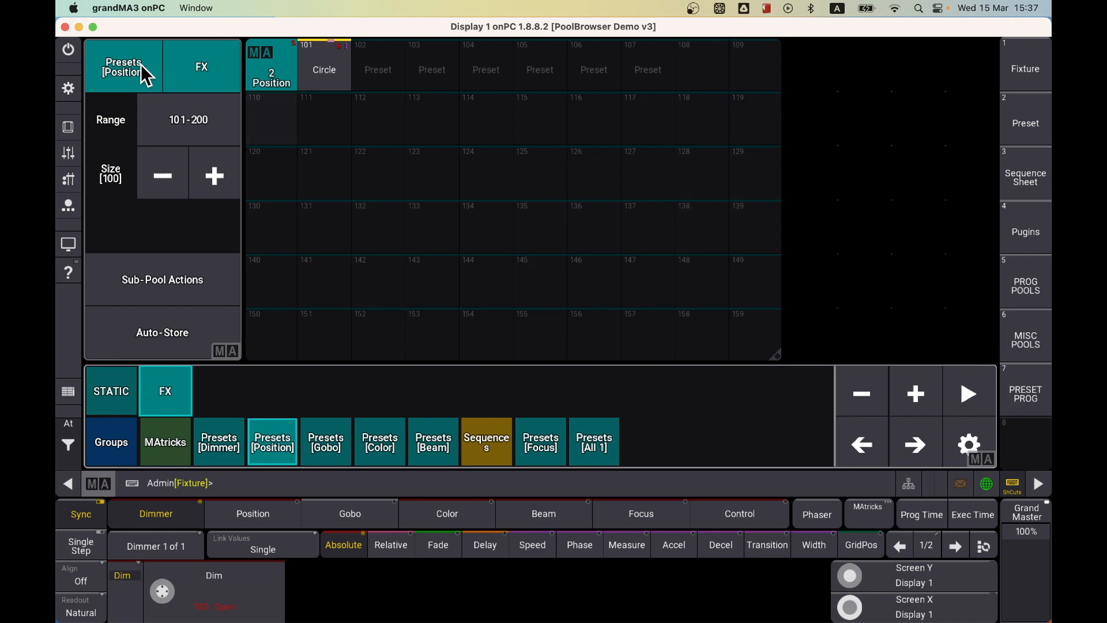
# Step: Delete the sub-pool info window, and test the layout by switching through Presets [Gobo], Presets [Color] and Presets [Beam]
pyautogui.click(98, 50)
pyautogui.click(704, 225)
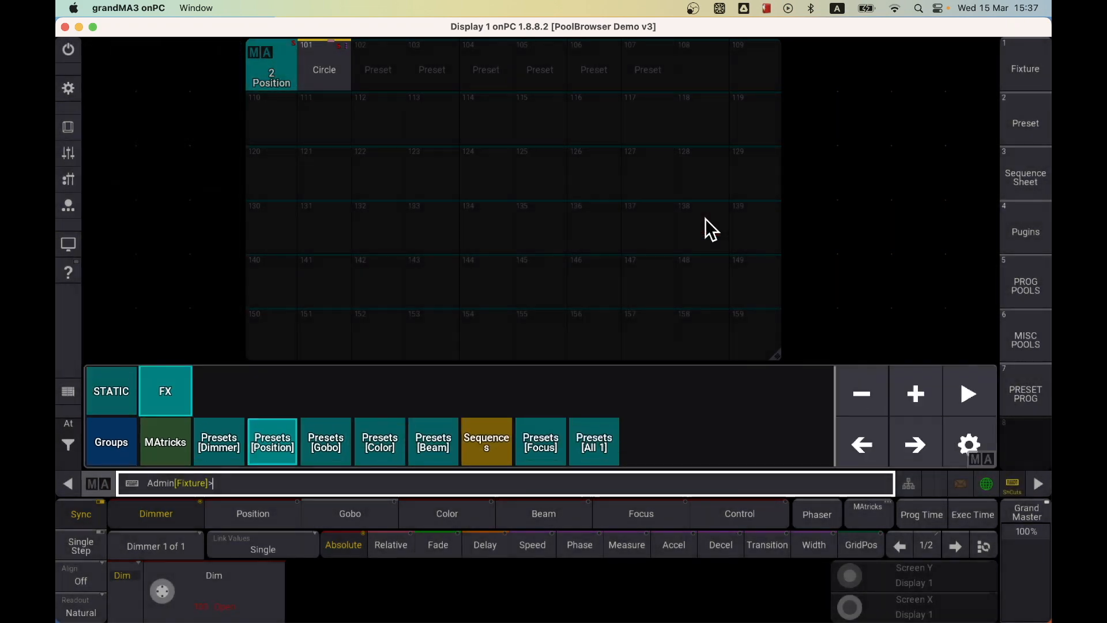
pyautogui.click(346, 455)
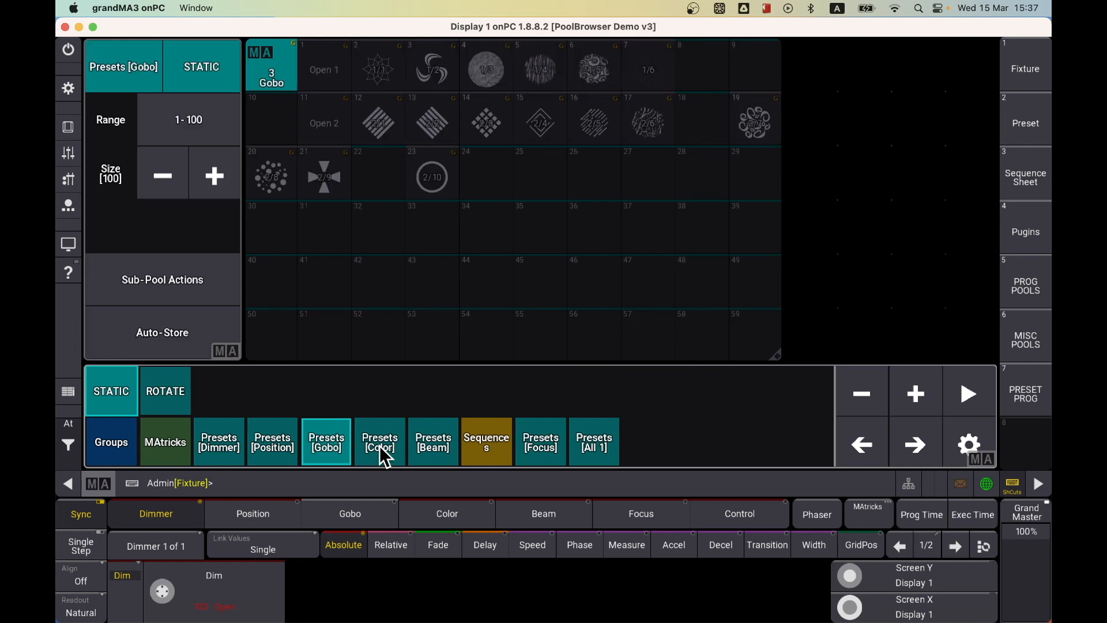
pyautogui.click(381, 456)
pyautogui.click(423, 453)
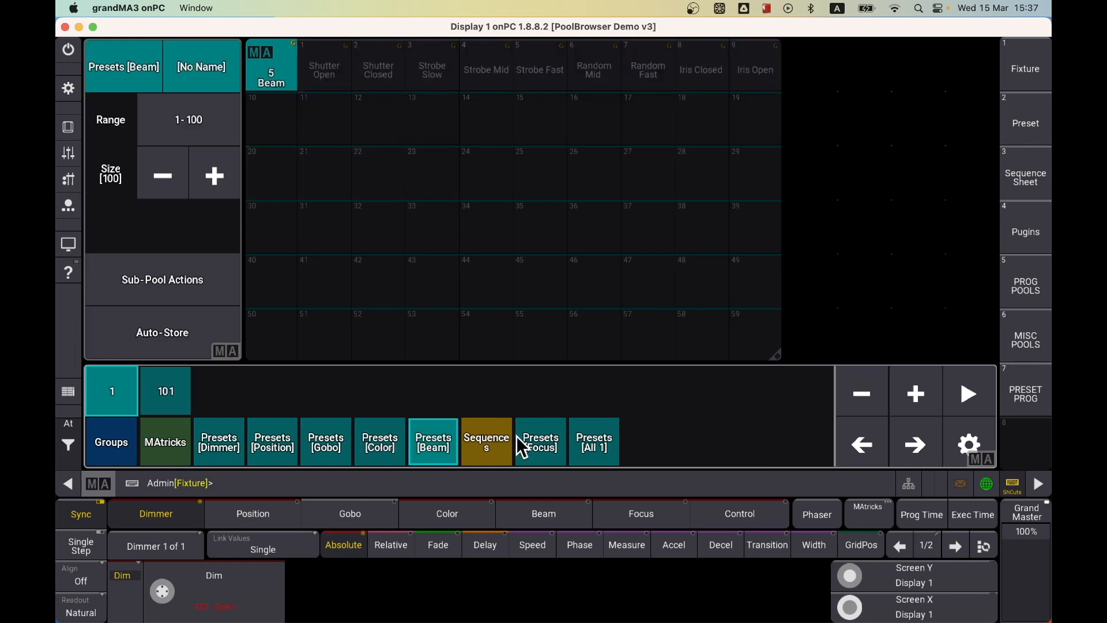
# Step: Narrow the pool selection layout window, and test the result by switching to Presets [Focus]
pyautogui.click(989, 460)
pyautogui.moveTo(991, 463); pyautogui.dragTo(789, 462)
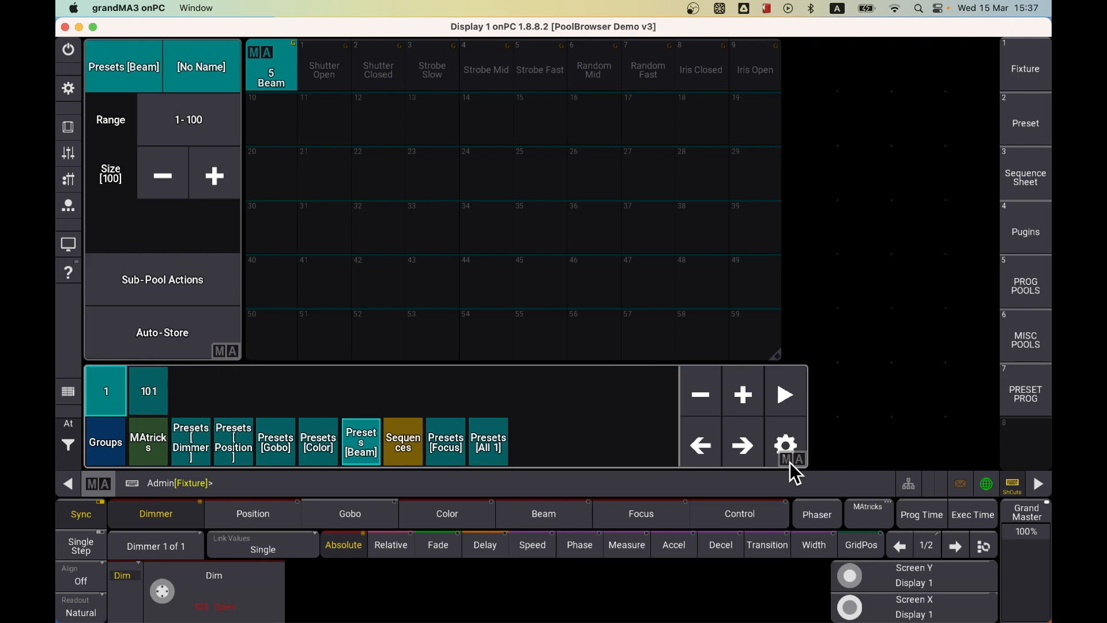
pyautogui.click(438, 452)
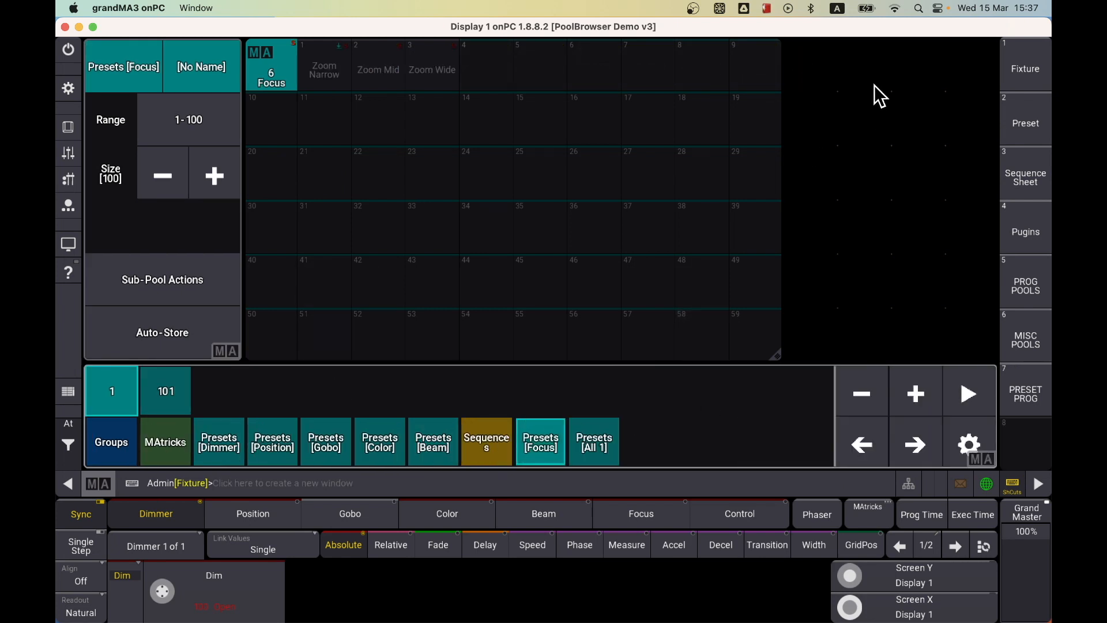
# Step: Add a Fixture Sheet in the free area beside the pool, and check it after selecting Presets [Beam] and visiting the Plugins view
pyautogui.click(798, 52)
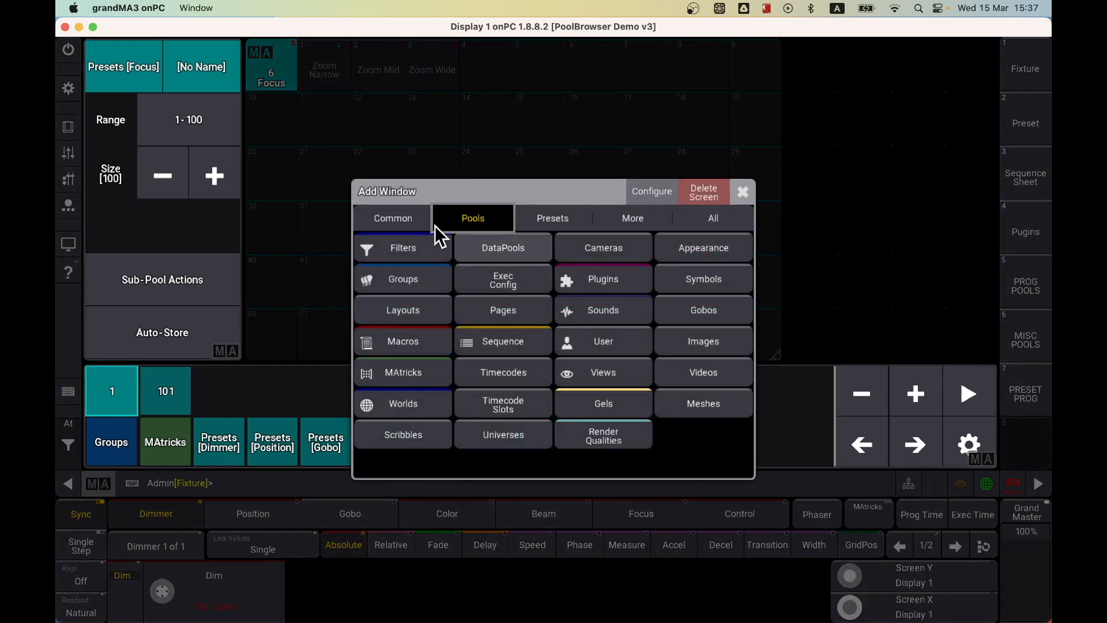
pyautogui.click(410, 220)
pyautogui.click(407, 247)
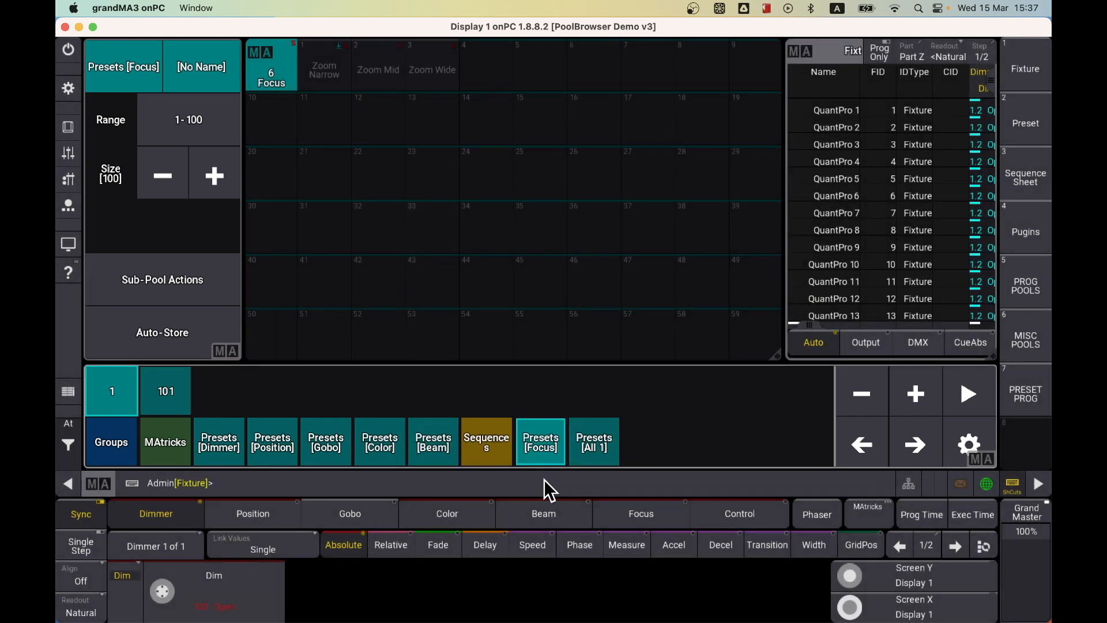
pyautogui.click(435, 451)
pyautogui.click(1033, 233)
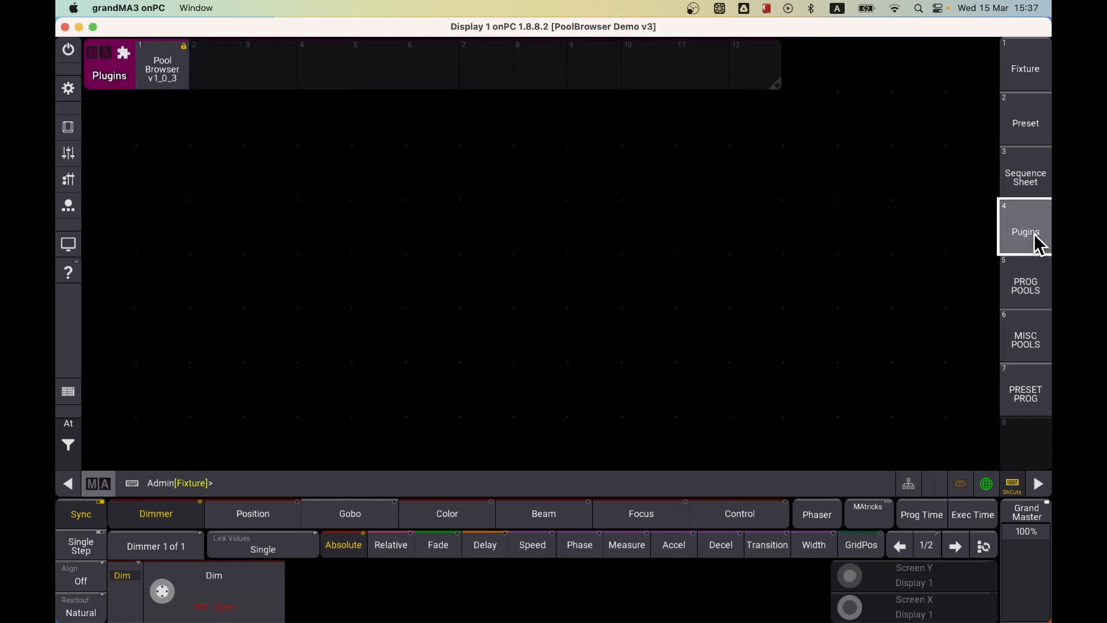
pyautogui.click(1031, 283)
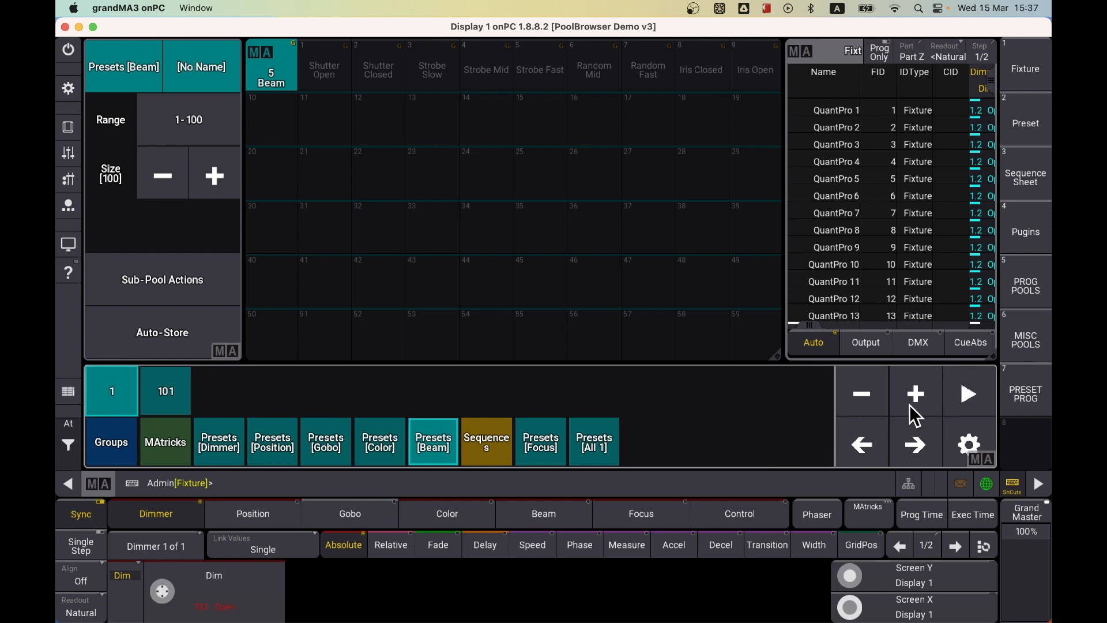
# Step: Disable Auto-Fit To Screen in the plugin options and update the configuration
pyautogui.click(967, 445)
pyautogui.click(518, 365)
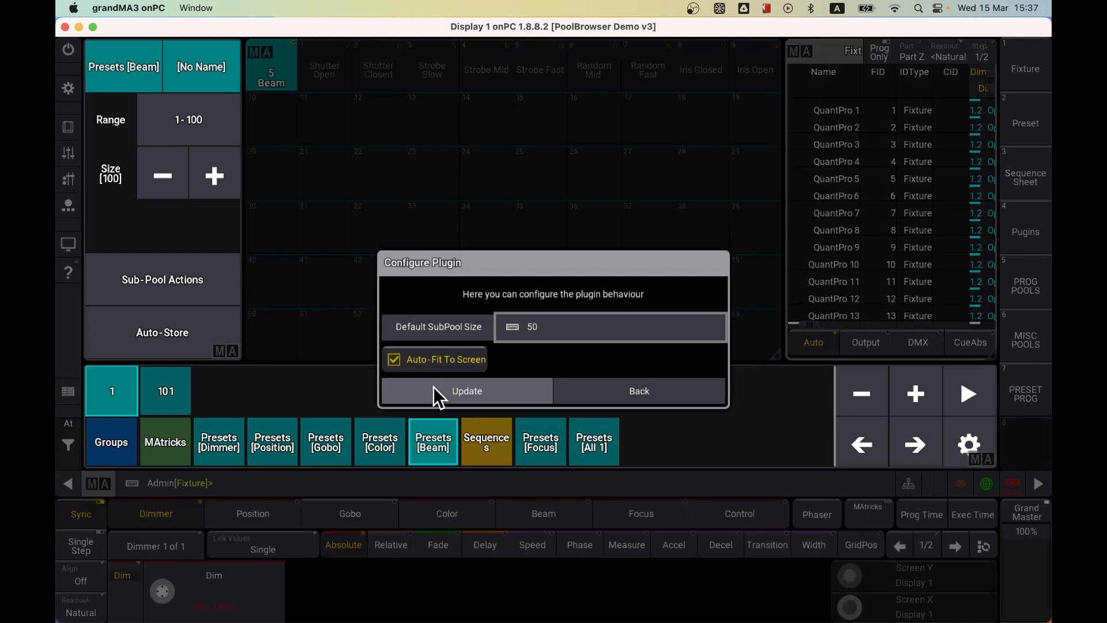
pyautogui.click(416, 362)
pyautogui.click(481, 391)
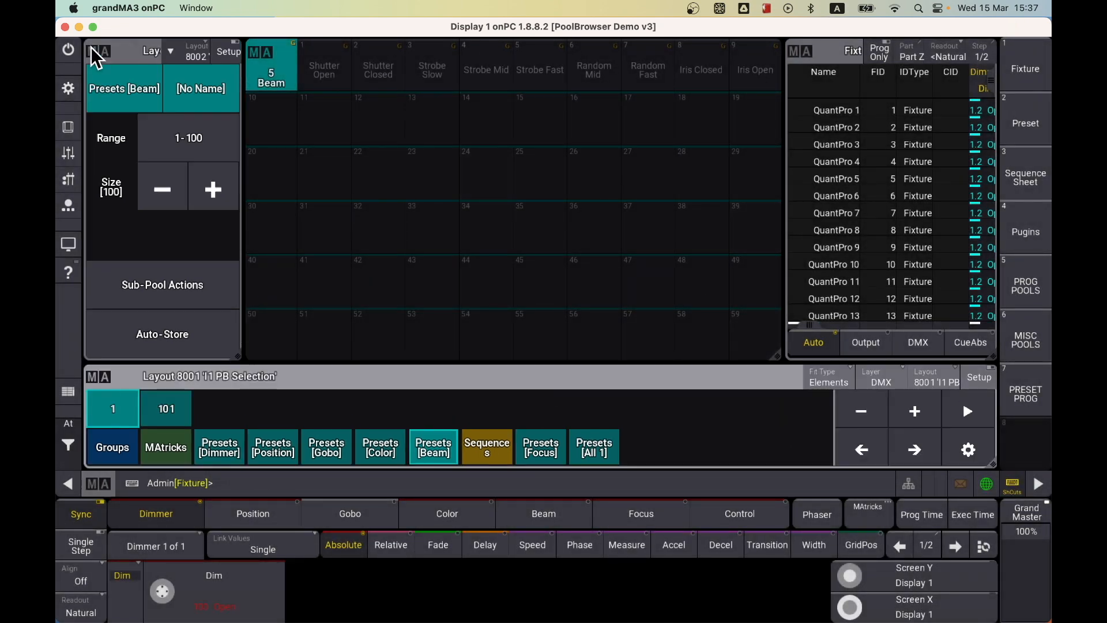
# Step: Delete the sub-pool info window, and rearrange the pool window and a widened Fixture Sheet to fill the freed space
pyautogui.click(92, 48)
pyautogui.click(700, 224)
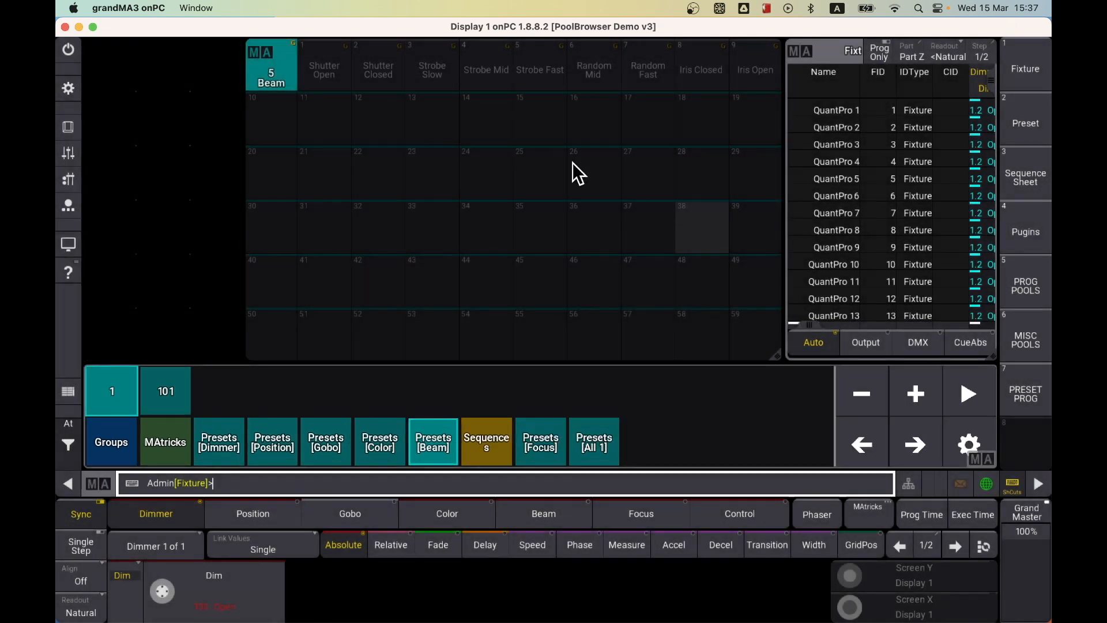
pyautogui.moveTo(159, 69); pyautogui.dragTo(120, 68)
pyautogui.moveTo(795, 50); pyautogui.dragTo(680, 75)
pyautogui.moveTo(863, 355); pyautogui.dragTo(974, 360)
pyautogui.click(547, 444)
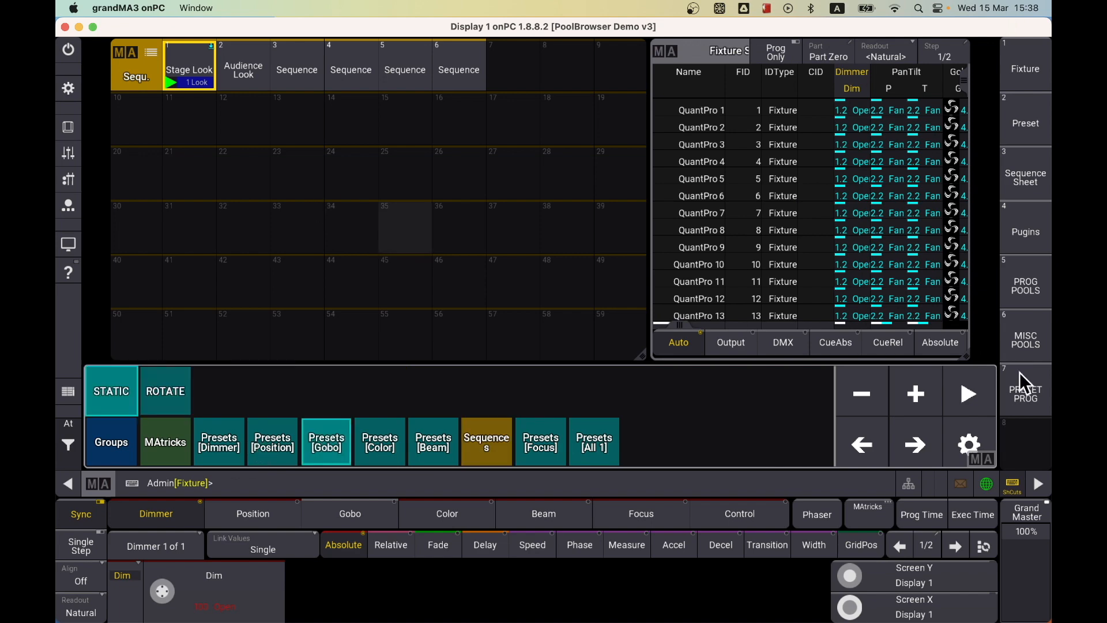
# Step: Open the PRESET PROG view and browse its Position, Gobo and Beam preset pools, including the second Beam sub-pool
pyautogui.click(1036, 399)
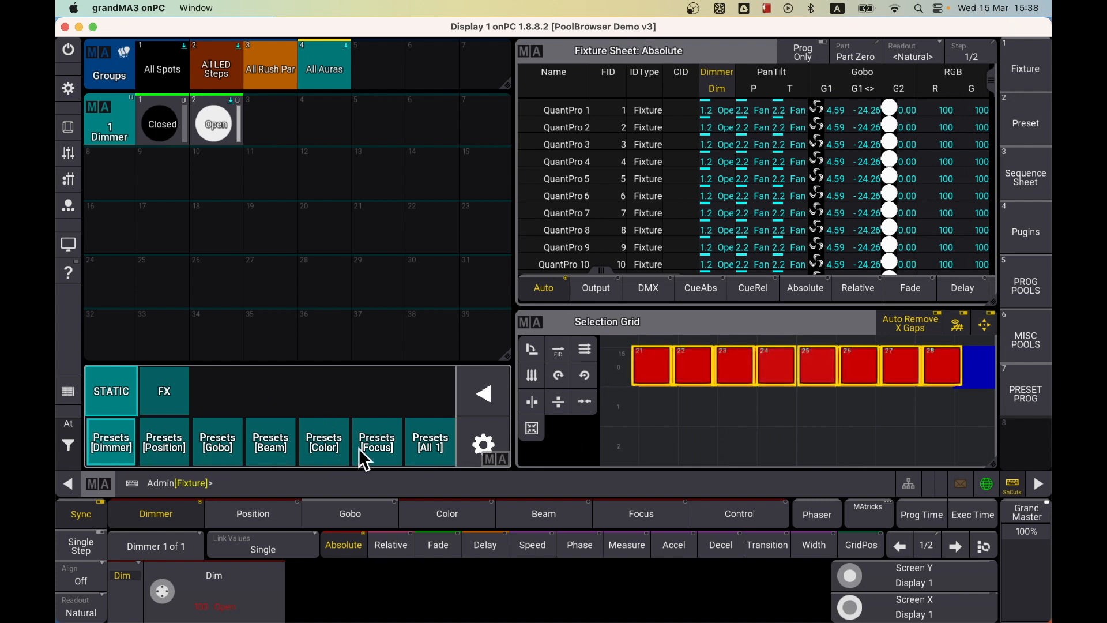
pyautogui.click(163, 447)
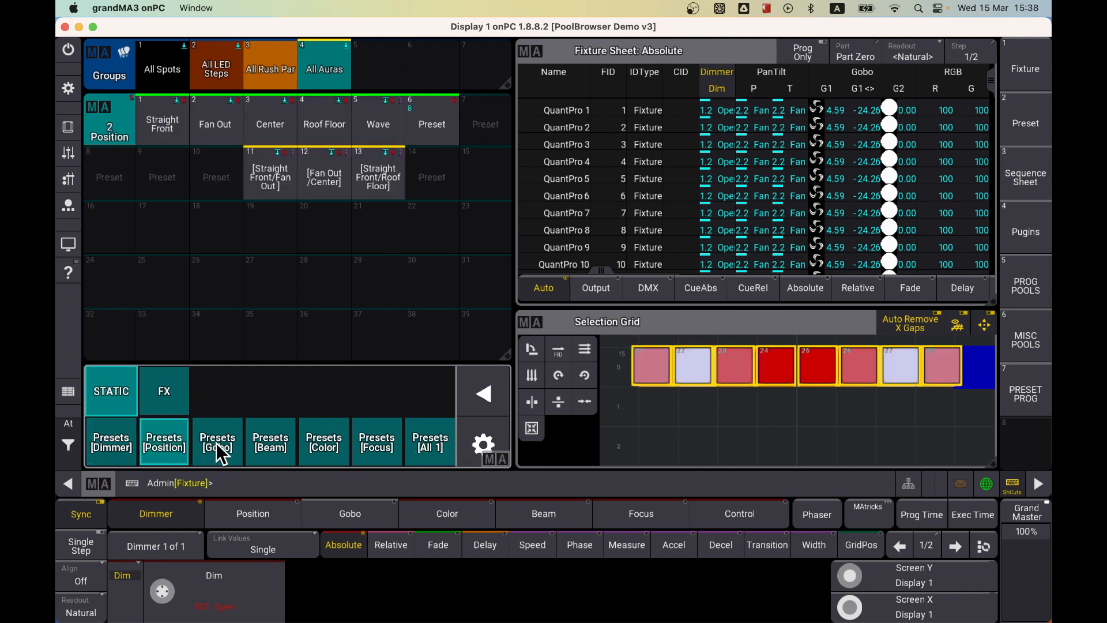
pyautogui.click(217, 448)
pyautogui.click(275, 451)
pyautogui.click(173, 397)
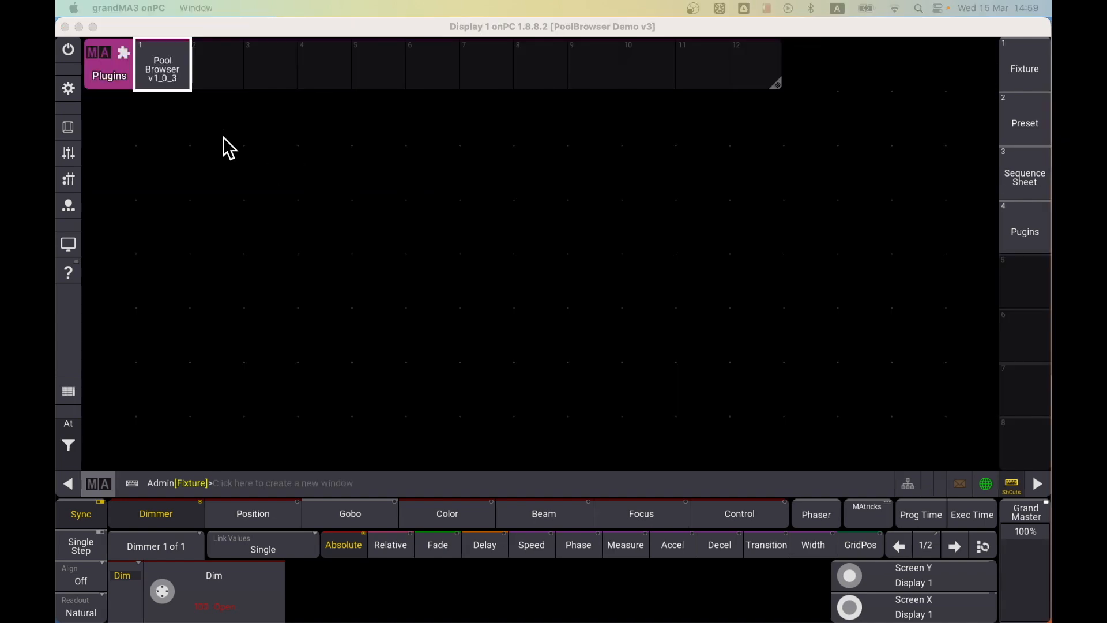
# Step: Install the Pool Browser plugin and create a browser on screen 1, view button 5, using the Programming Pools defaults
pyautogui.click(171, 76)
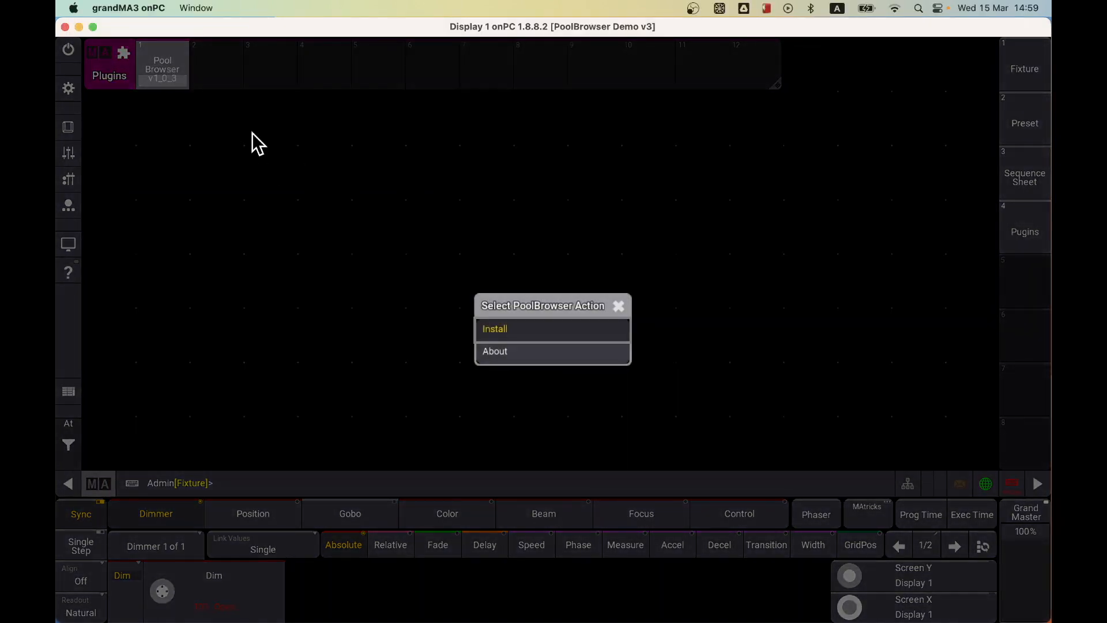
pyautogui.click(504, 329)
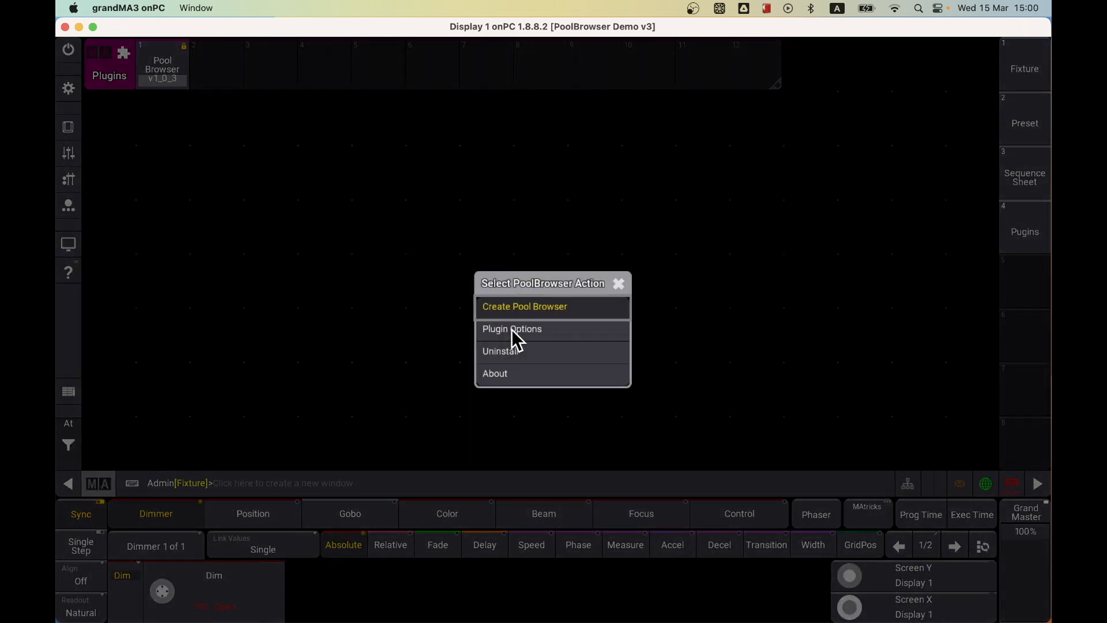
pyautogui.click(549, 306)
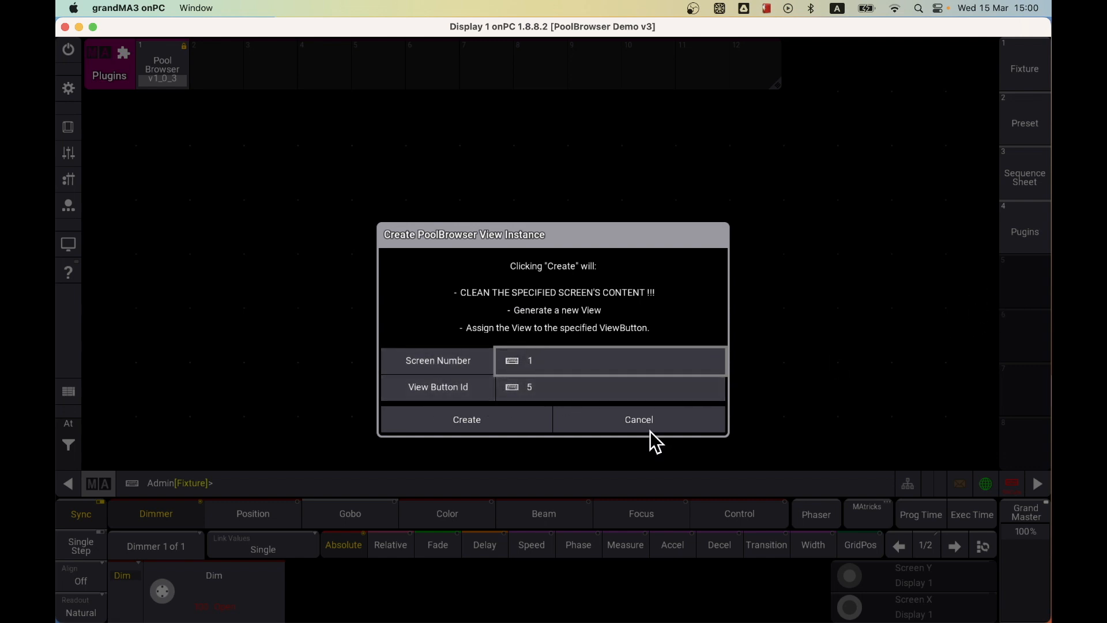
pyautogui.click(500, 416)
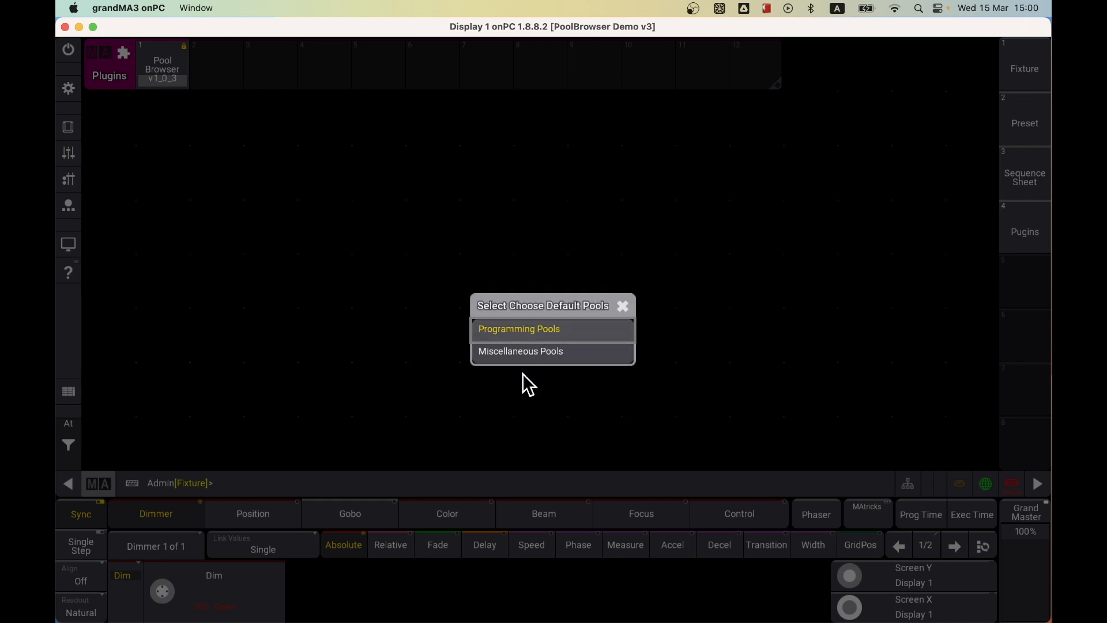
pyautogui.click(527, 329)
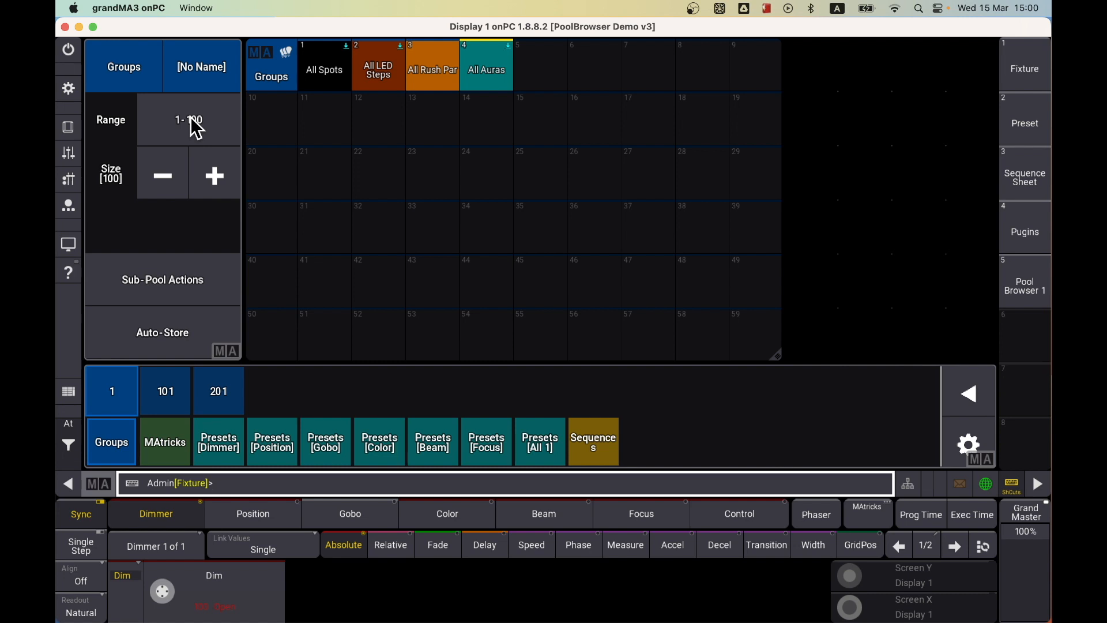
# Step: Compare the Groups sub-pools 1, 101 and 201 by switching between them
pyautogui.click(171, 395)
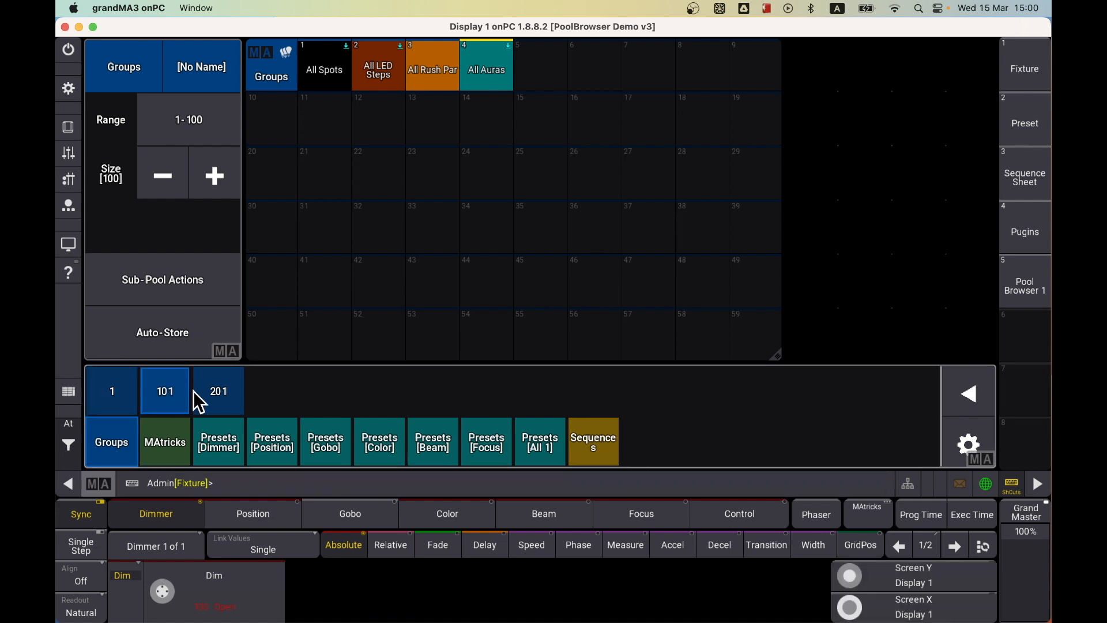
pyautogui.click(226, 402)
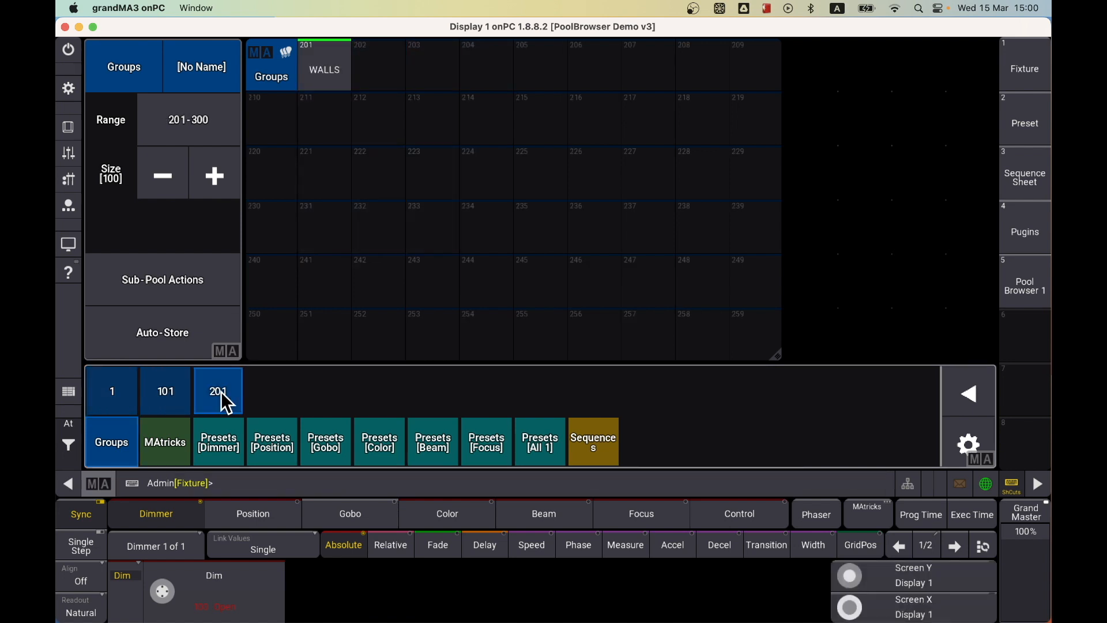
pyautogui.click(126, 402)
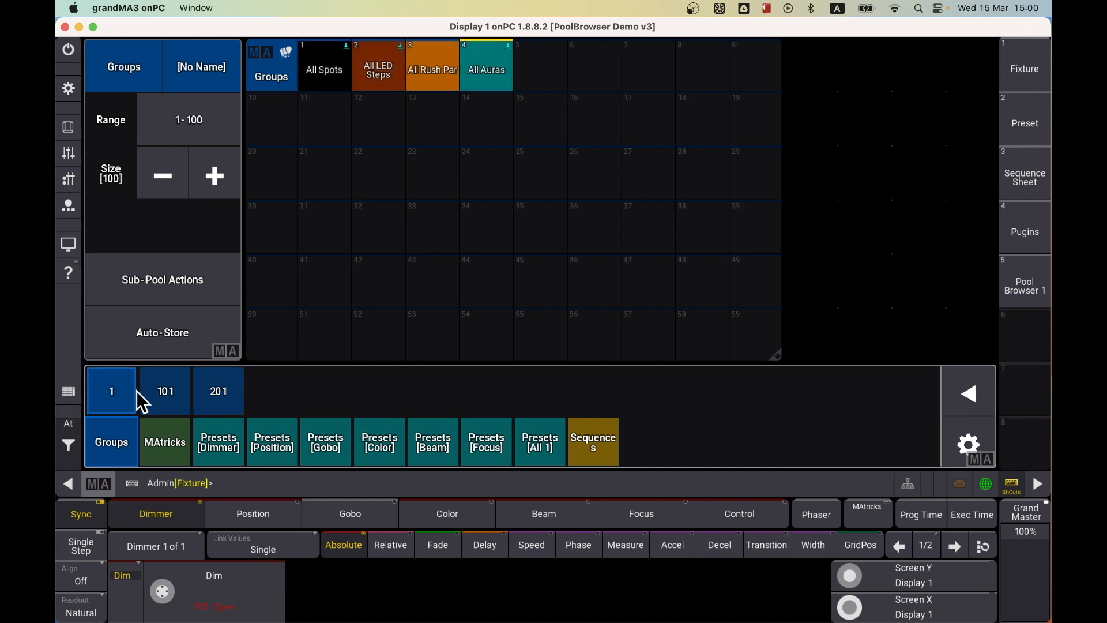
pyautogui.click(166, 401)
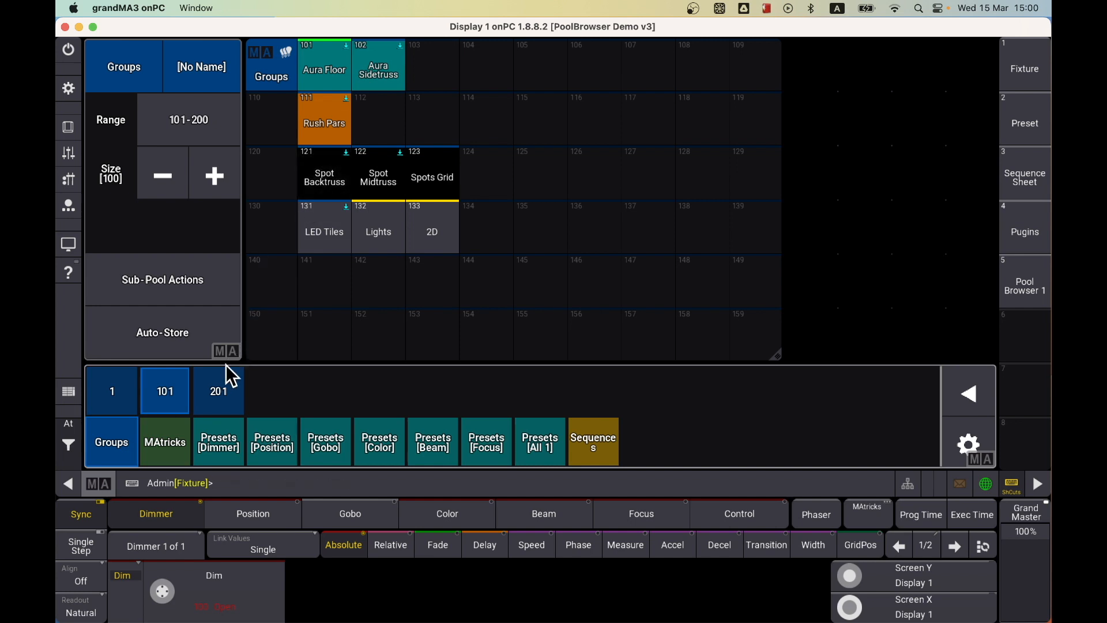
pyautogui.click(222, 397)
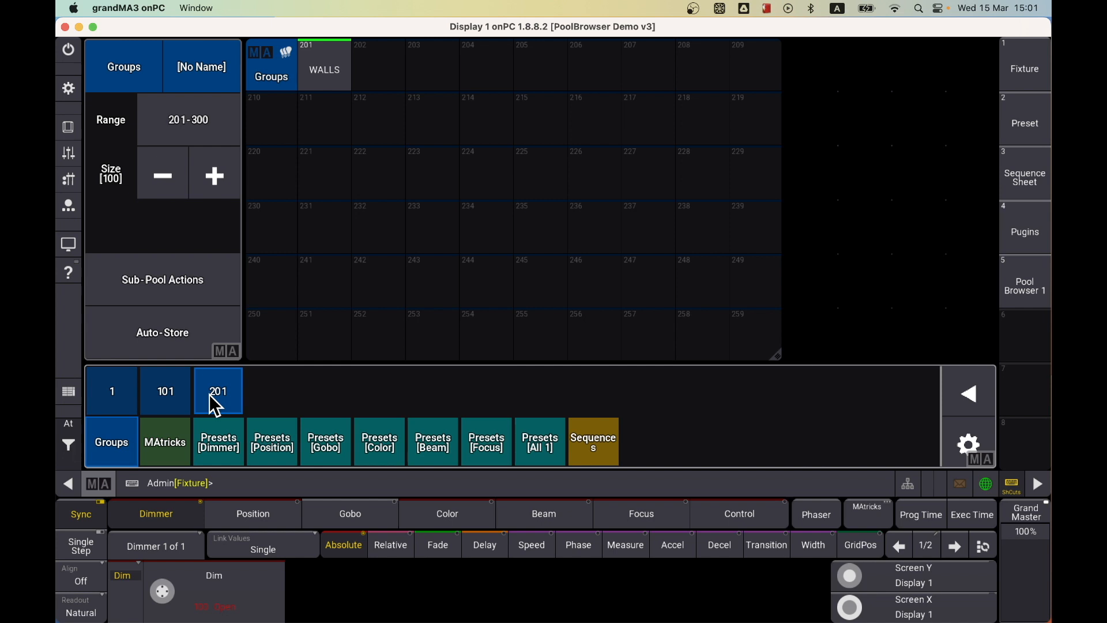
pyautogui.click(172, 403)
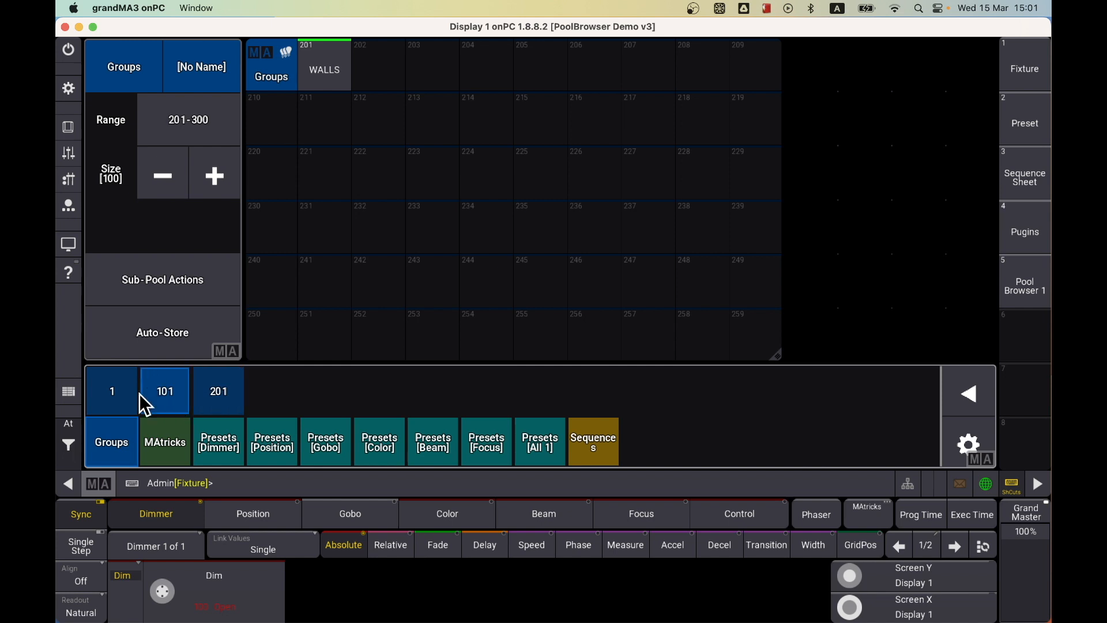
pyautogui.click(178, 400)
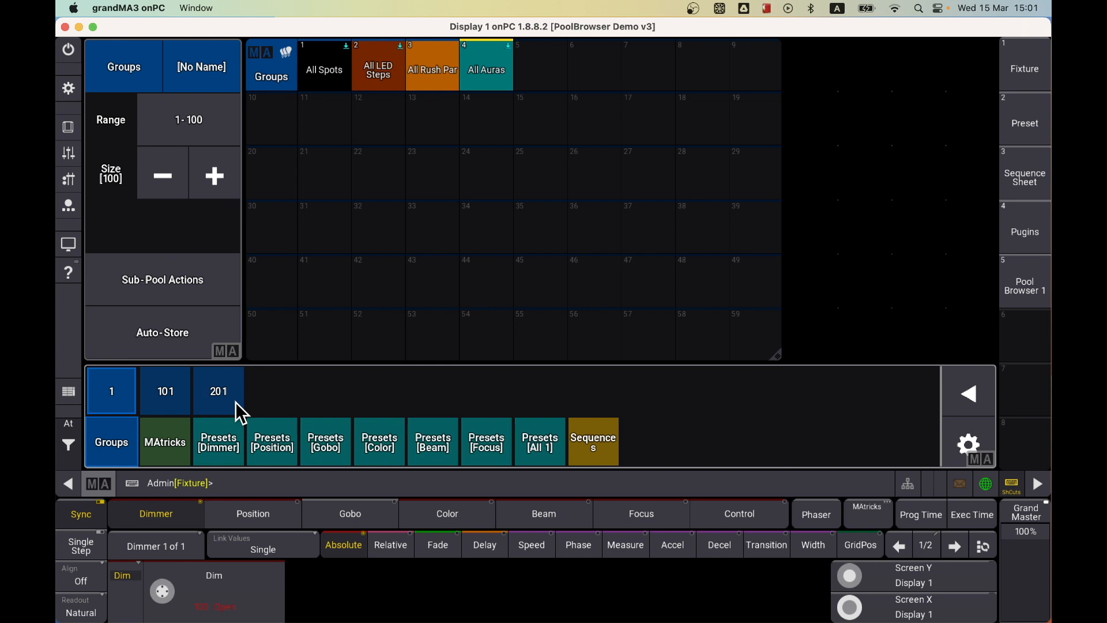